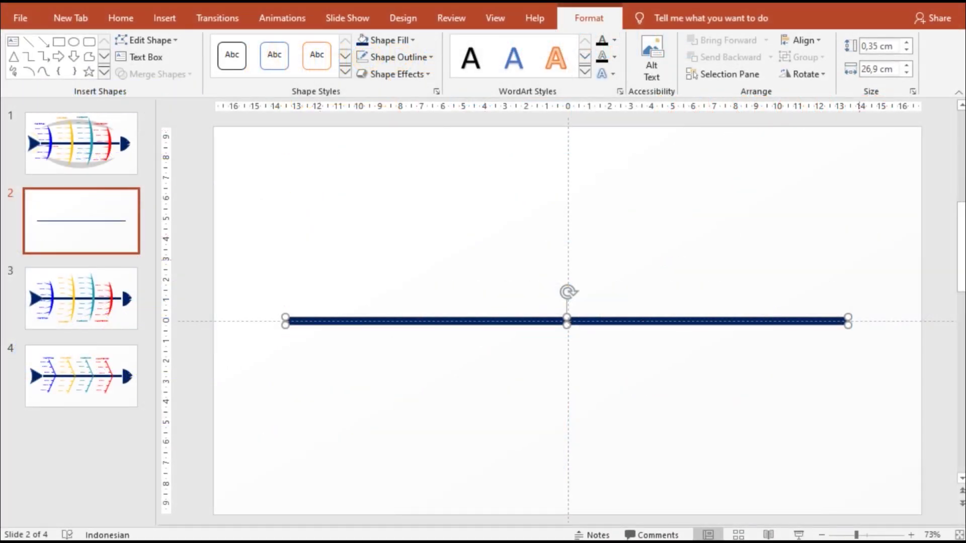
Deselect the finished long navy spine line across the middle of slide 2.
key("Escape")
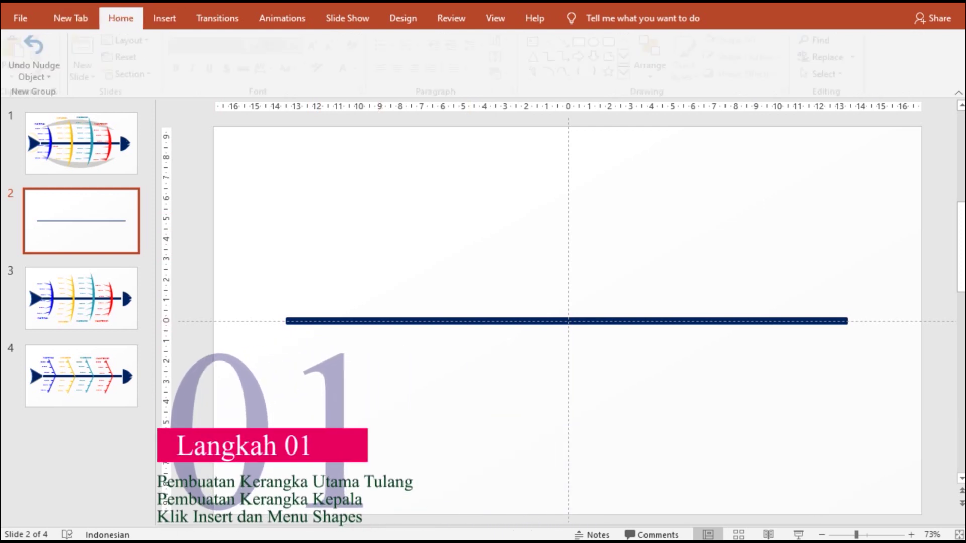
Draw an isosceles triangle below the spine and rotate it to point right.
left_click(165, 18)
left_click(241, 56)
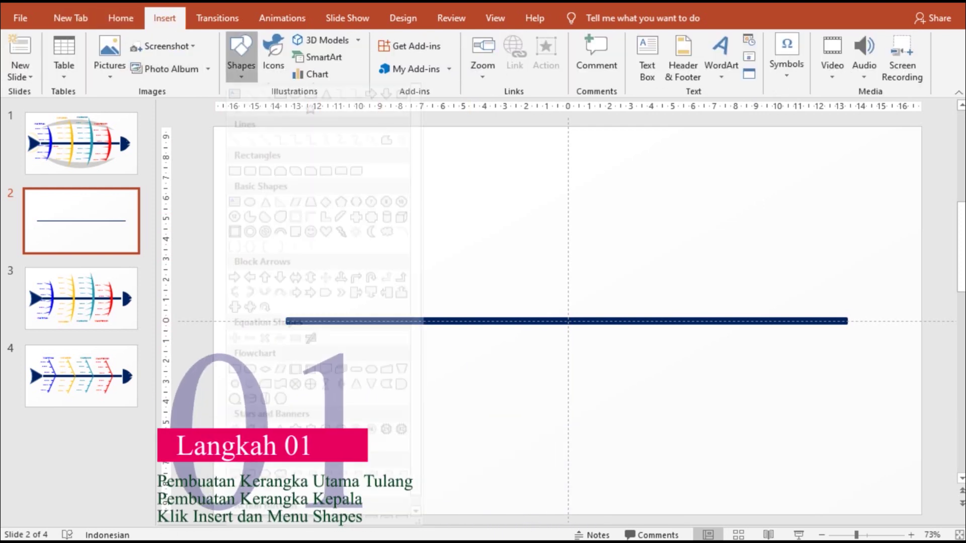
left_click(236, 135)
left_click_drag(634, 359, 743, 471)
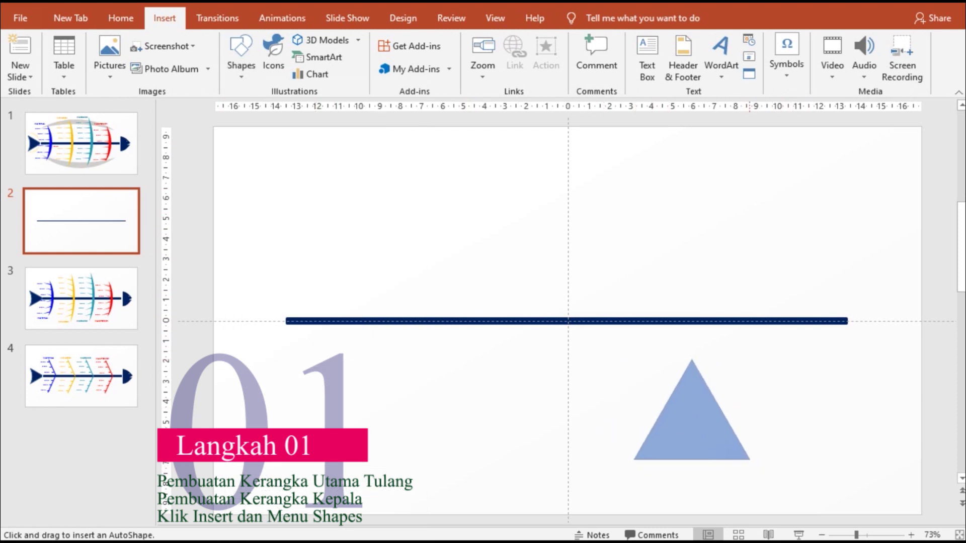
left_click_drag(743, 471, 755, 463)
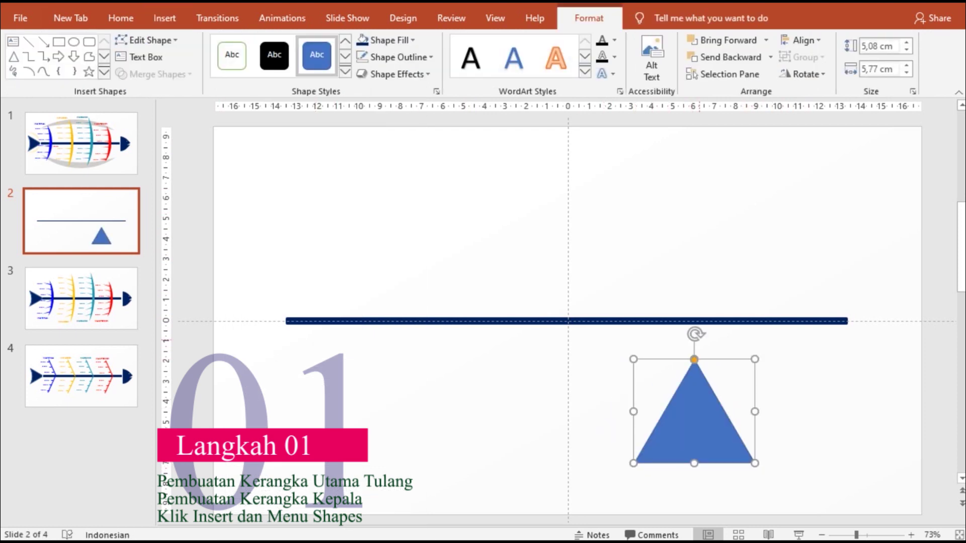
left_click_drag(695, 333, 773, 412)
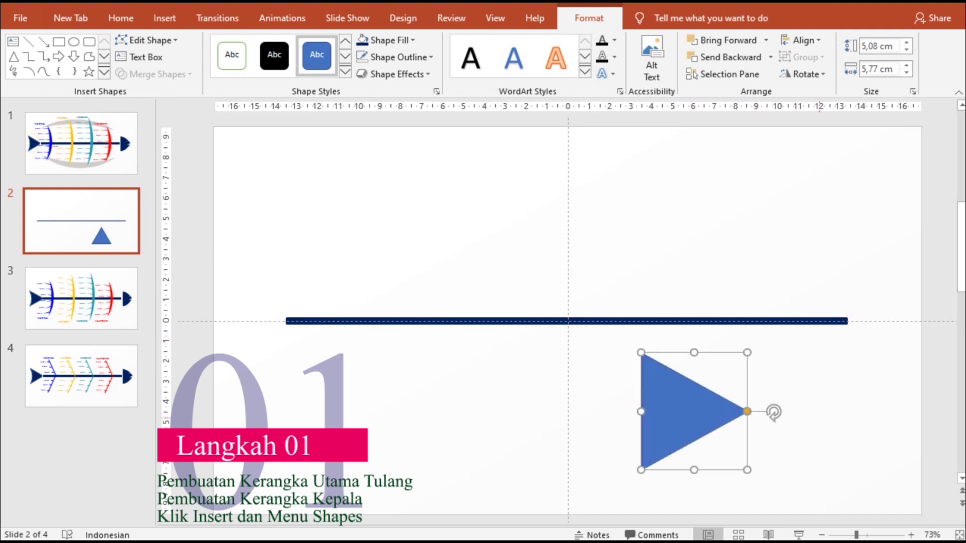
left_click(911, 535)
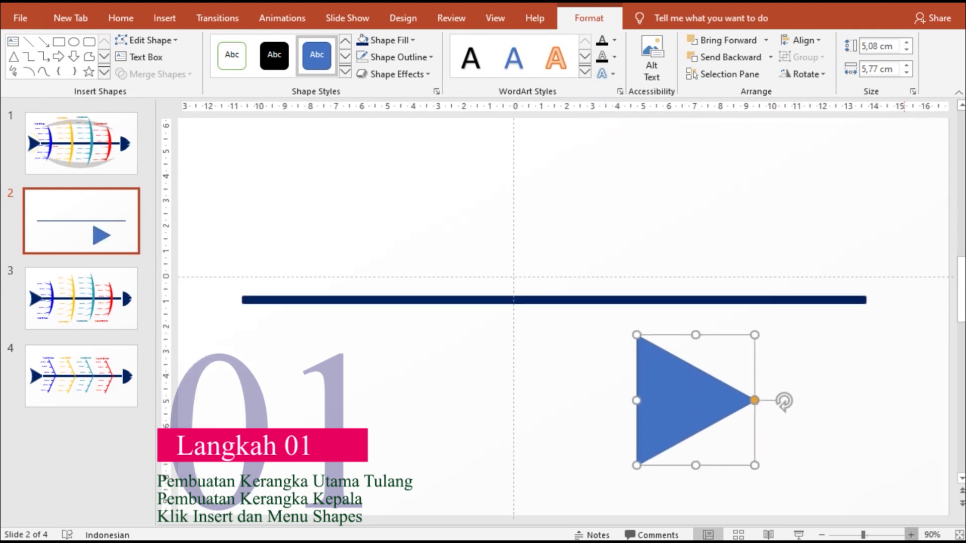
left_click(911, 535)
left_click(911, 534)
left_click(911, 534)
left_click(911, 534)
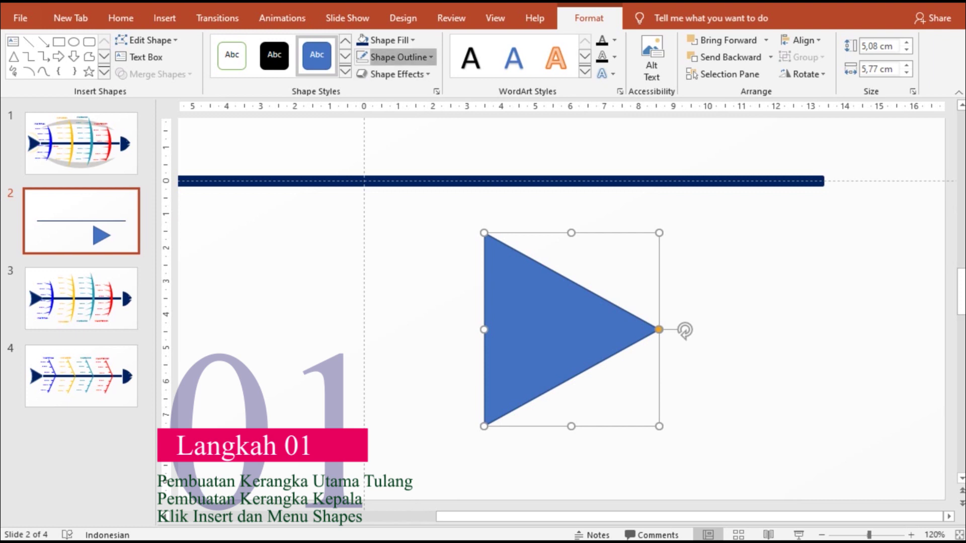
Remove the triangle's outline and fill it dark navy.
left_click(394, 57)
left_click(401, 215)
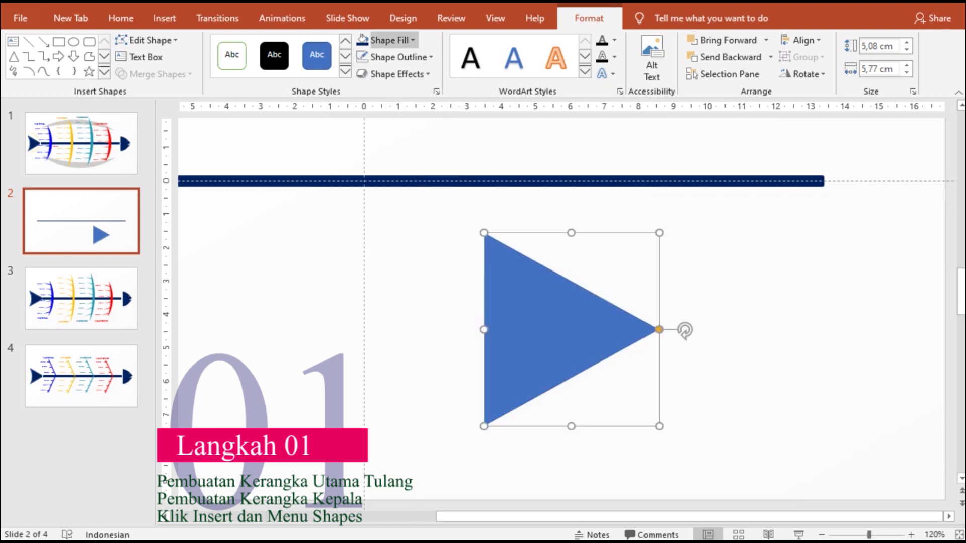
left_click(363, 39)
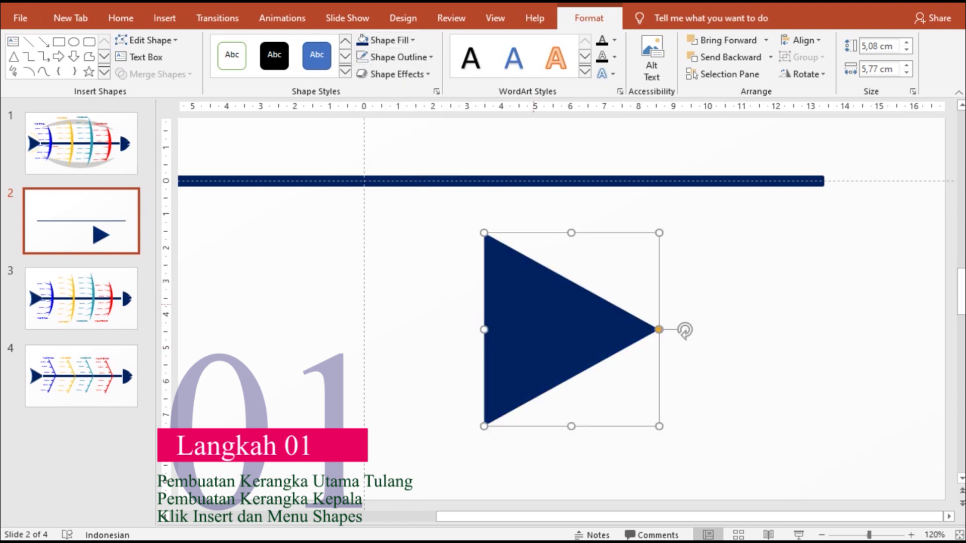
right_click(533, 304)
Edit the triangle's points to bow both slanted edges outward, then narrow it to 3.61 cm.
left_click(565, 309)
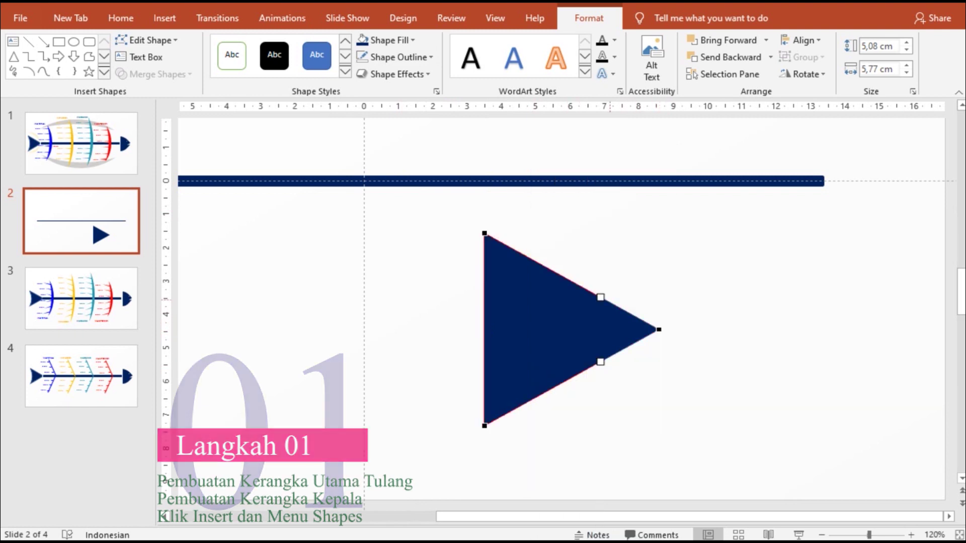
mouse_move(600, 297)
left_mouse_down()
mouse_move(599, 288)
mouse_move(624, 289)
left_mouse_up()
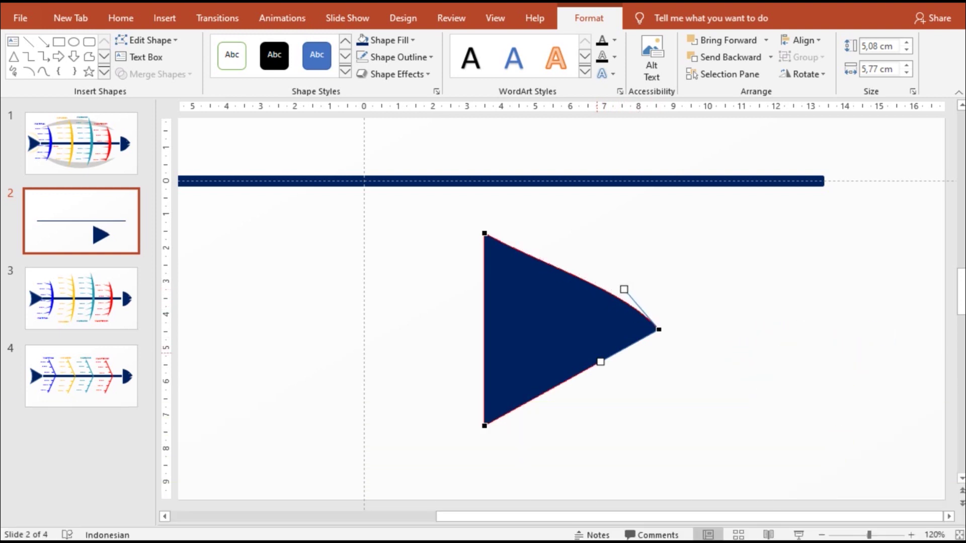
left_click_drag(600, 362, 631, 373)
left_click(486, 234)
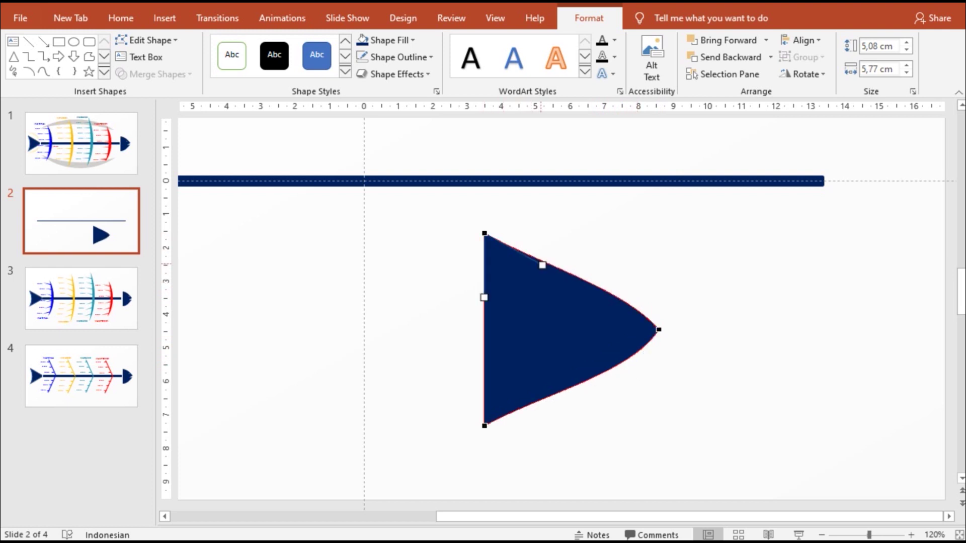
left_click_drag(542, 266, 546, 251)
left_click(485, 425)
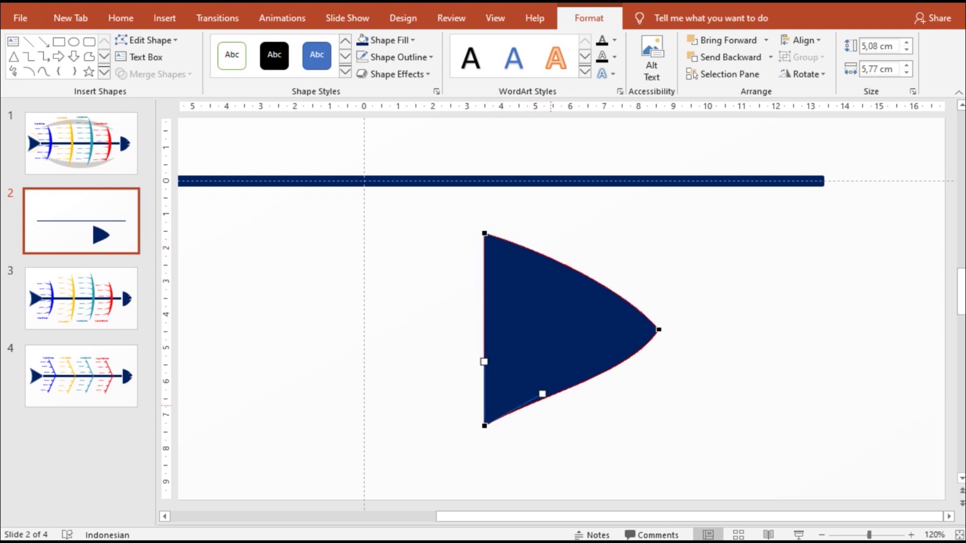
left_click_drag(542, 393, 551, 404)
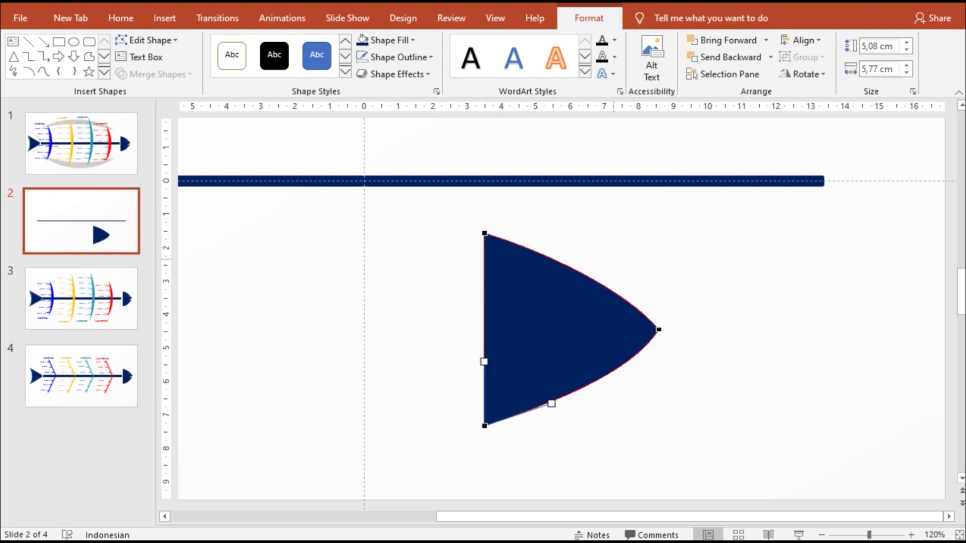
left_click(70, 18)
left_click(30, 47)
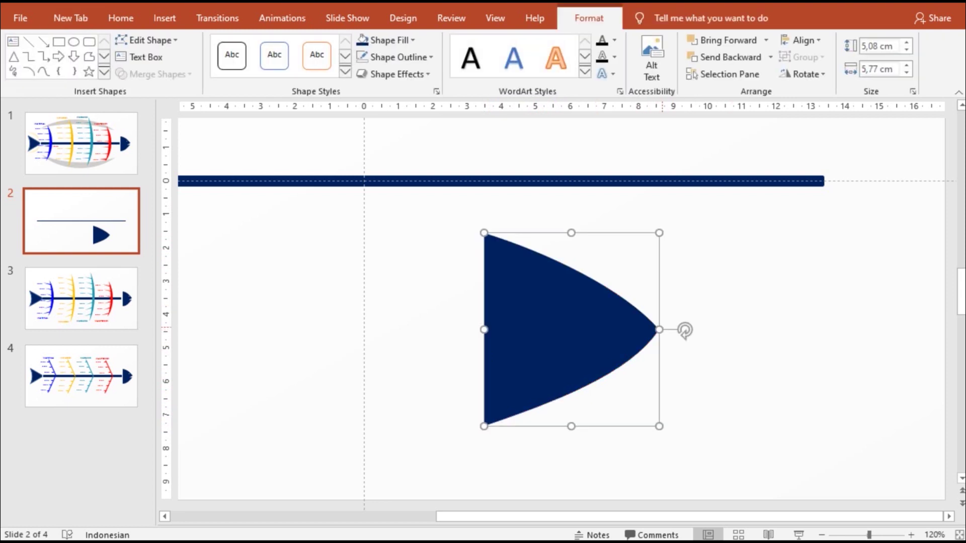
left_click_drag(659, 329, 607, 329)
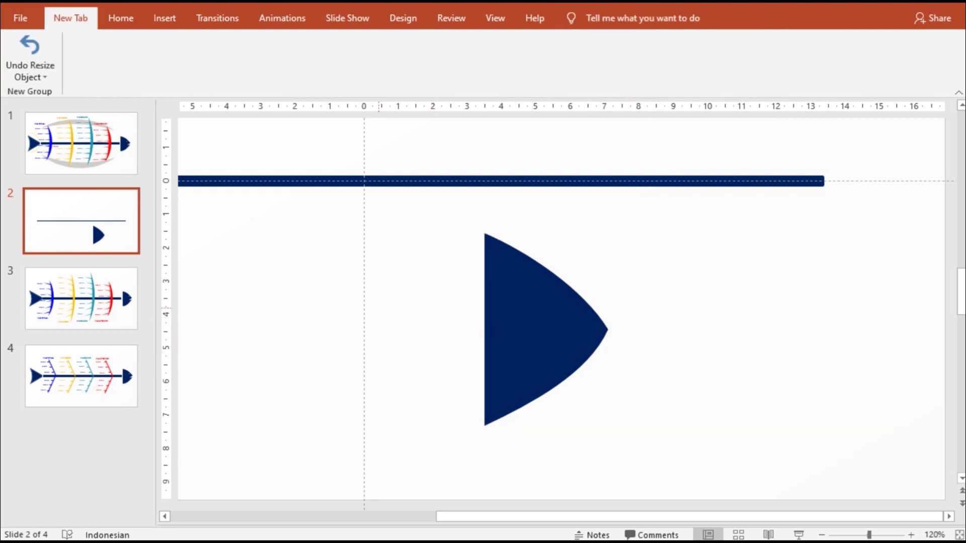
Draw a second, smaller triangle lower right of the head and turn it to point left.
left_click(120, 18)
left_click(164, 18)
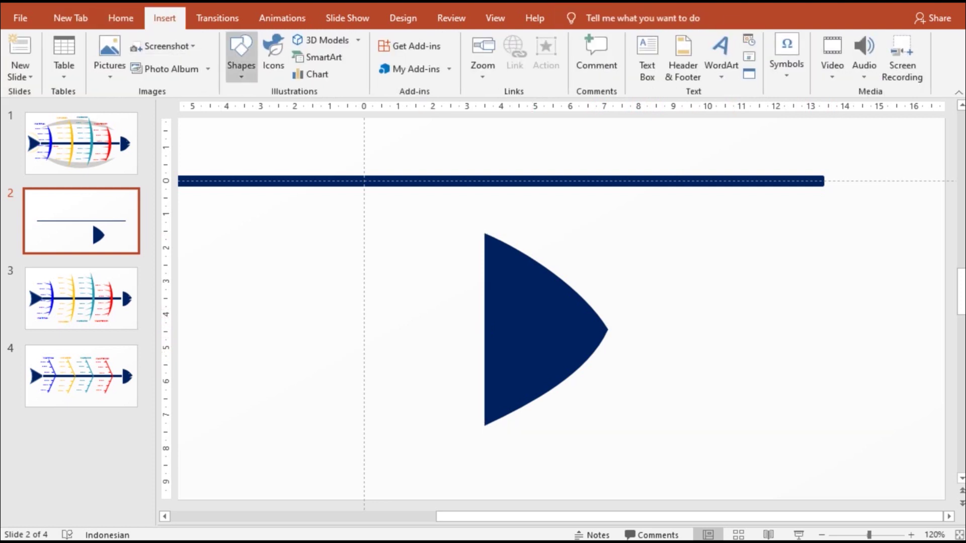
left_click(242, 56)
left_click(326, 108)
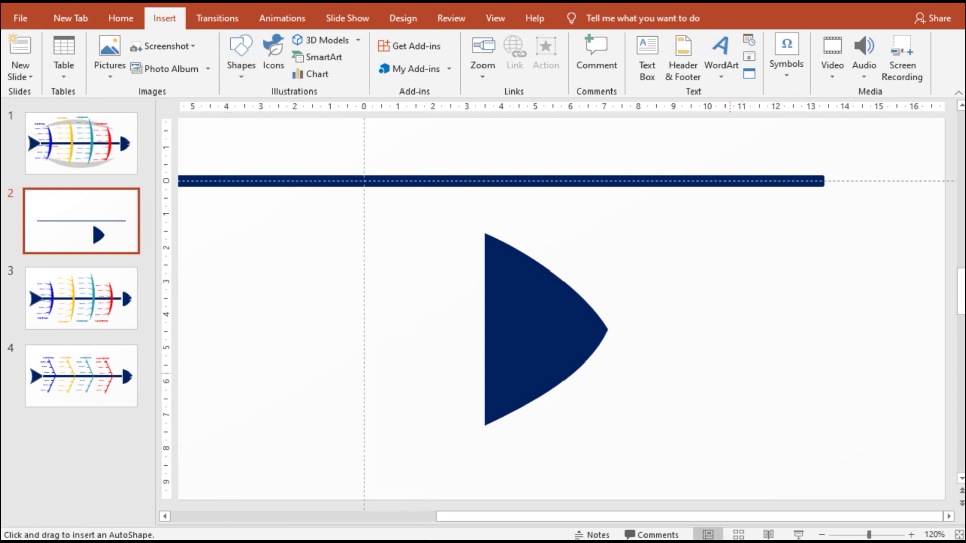
left_click_drag(685, 343, 810, 454)
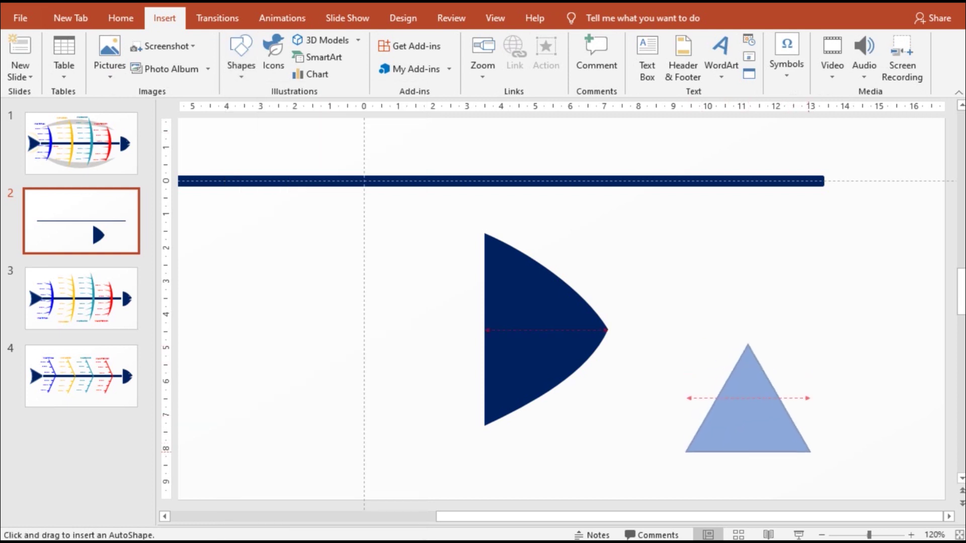
left_click_drag(749, 325, 667, 401)
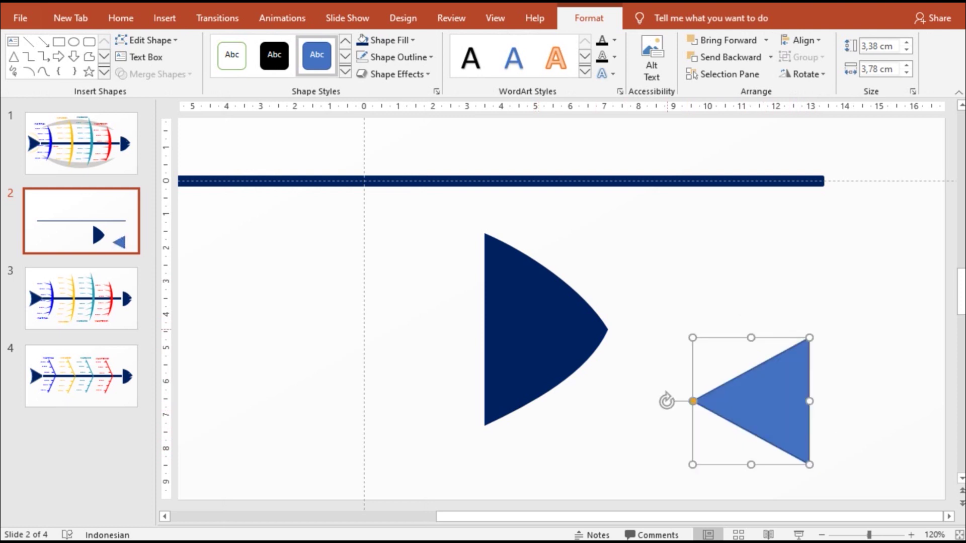
Edit its points to curve all three edges inward and remove its blue fill.
right_click(748, 410)
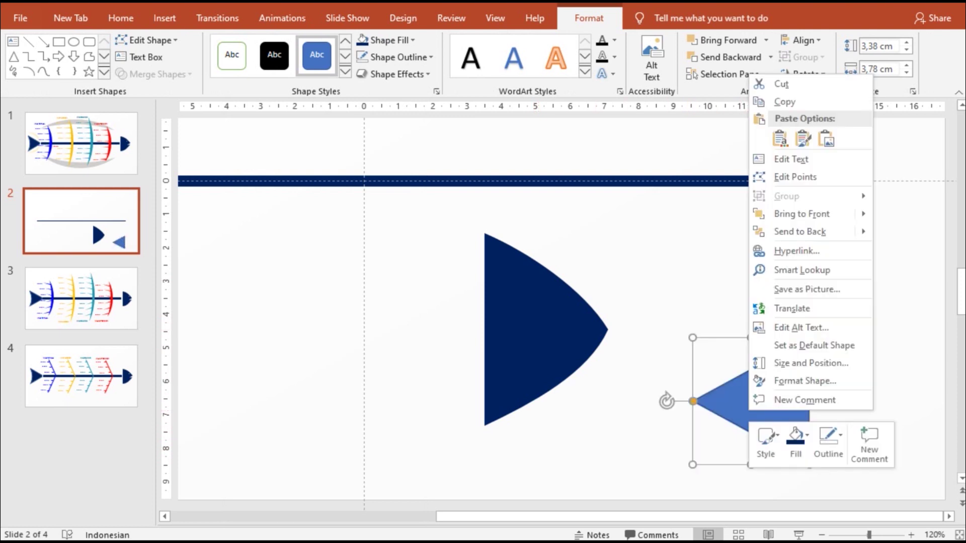
left_click(769, 173)
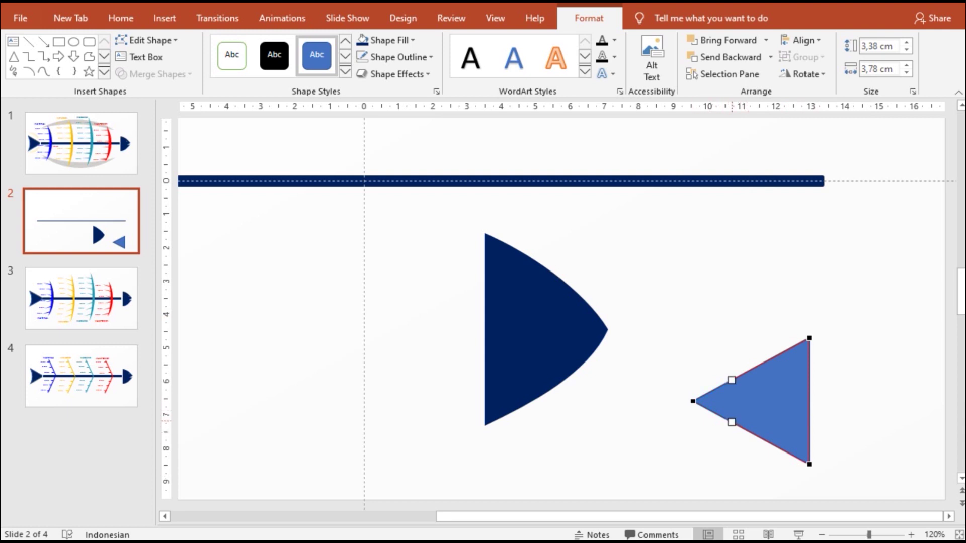
left_click_drag(756, 414, 754, 415)
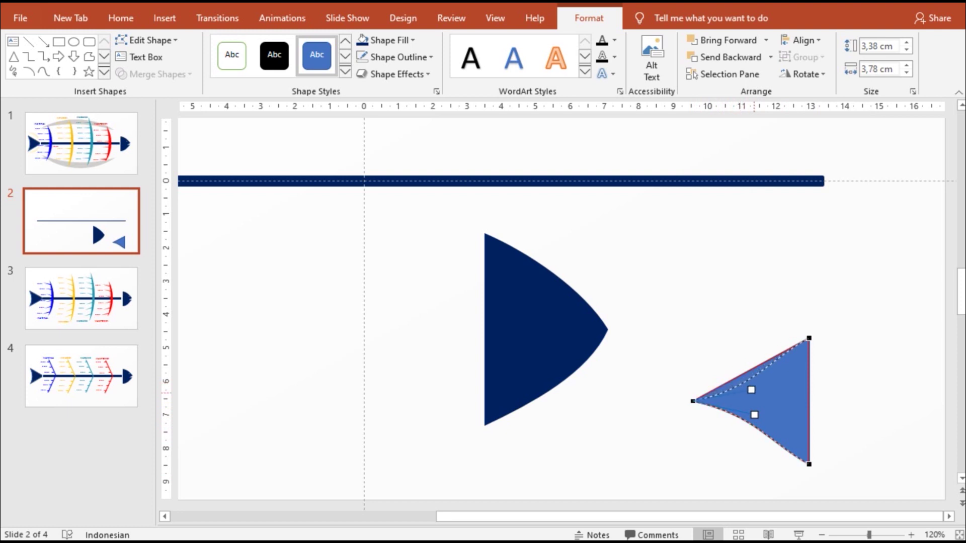
left_click_drag(751, 390, 790, 376)
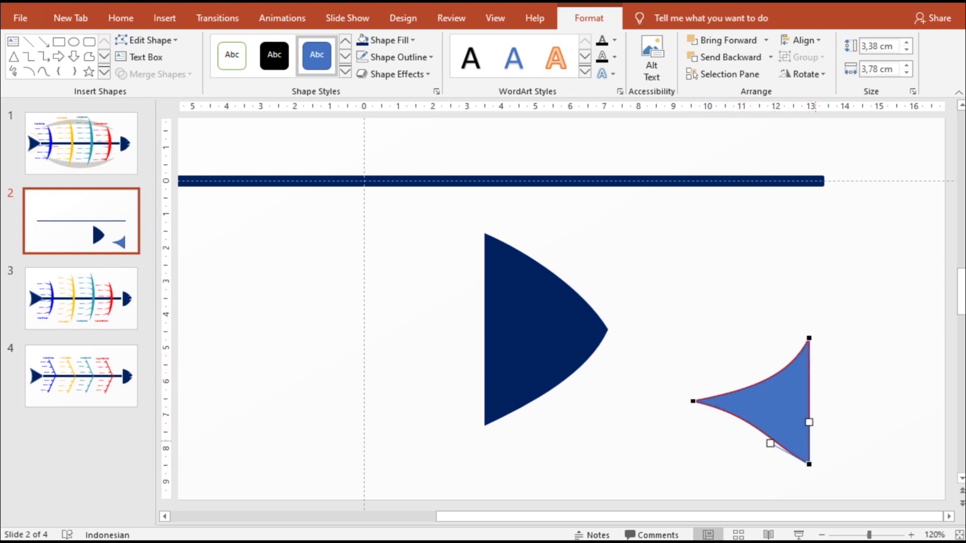
left_click_drag(796, 412, 797, 410)
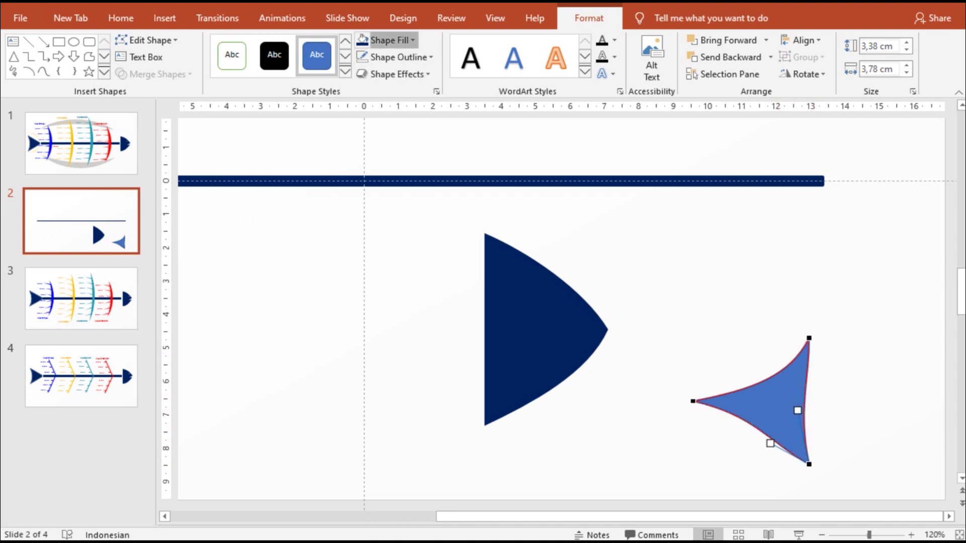
left_click(386, 41)
left_click(393, 200)
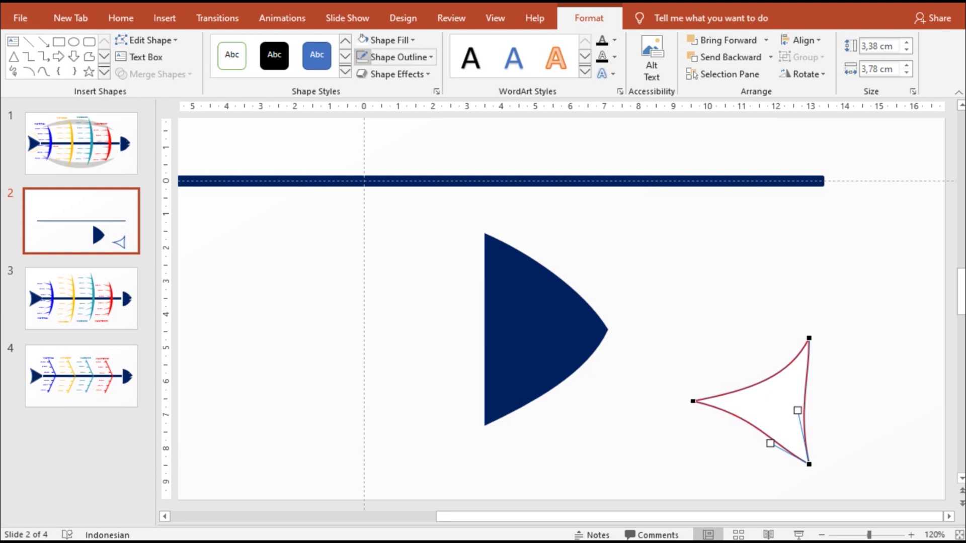
Move and tilt the unfilled triangle so it overlaps the navy head's right tip.
key("Escape")
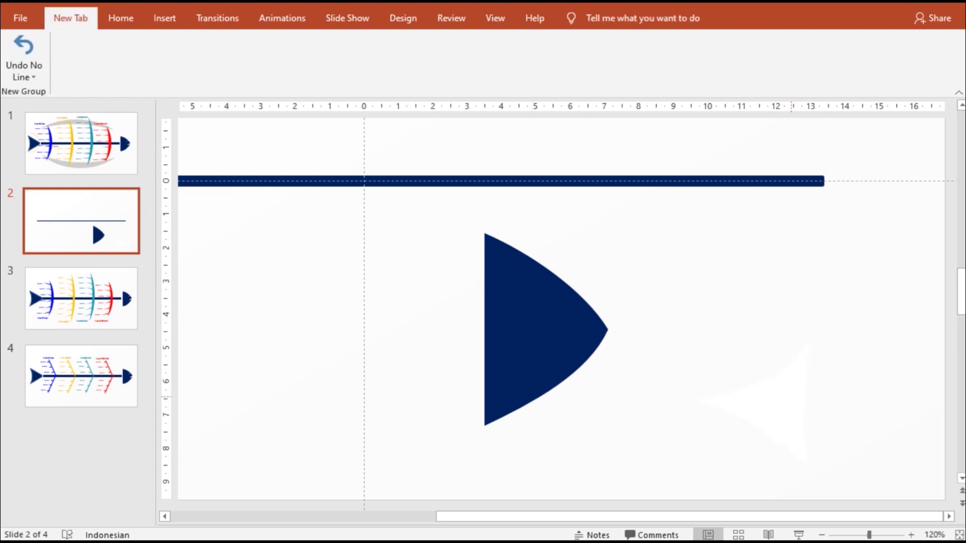
left_click_drag(755, 402, 623, 332)
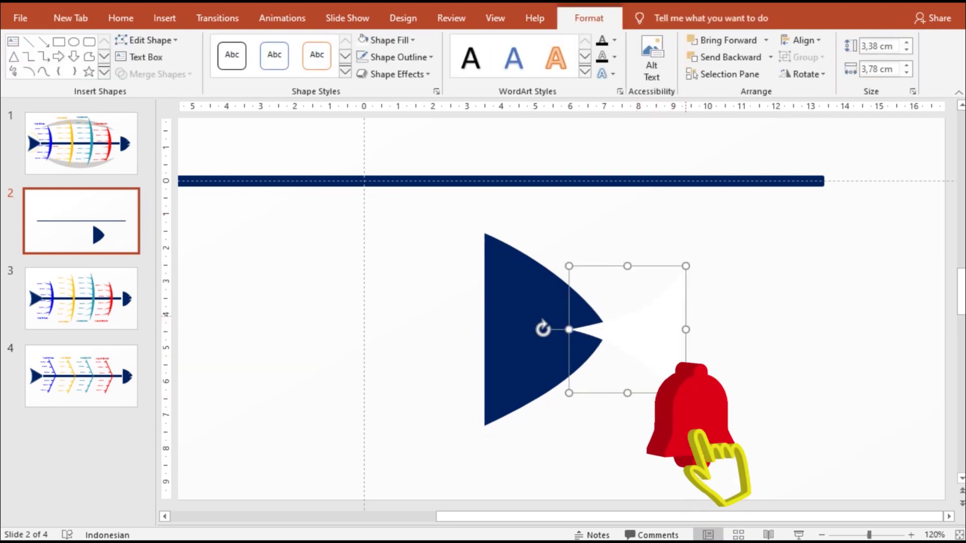
mouse_move(543, 328)
left_mouse_down()
mouse_move(547, 355)
mouse_move(665, 326)
left_mouse_up()
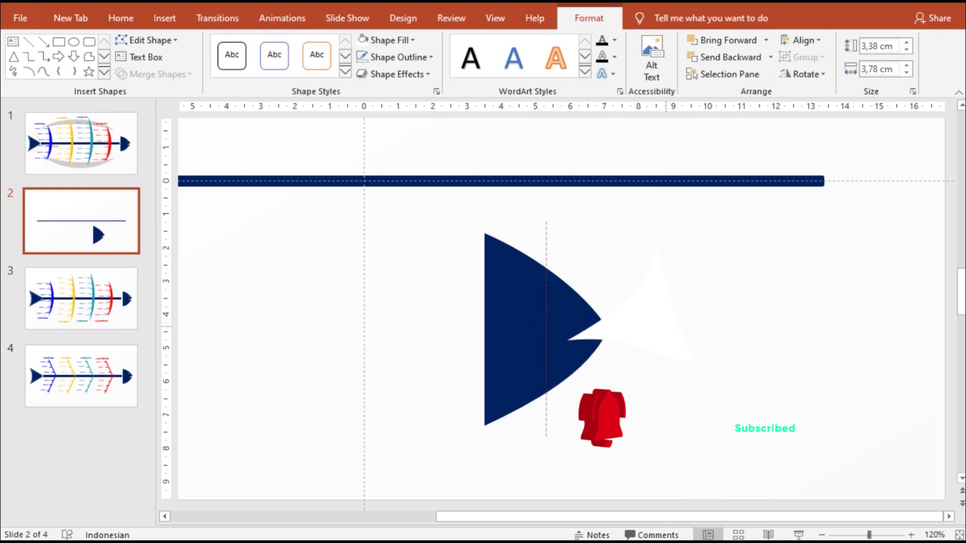
left_click_drag(544, 347, 544, 356)
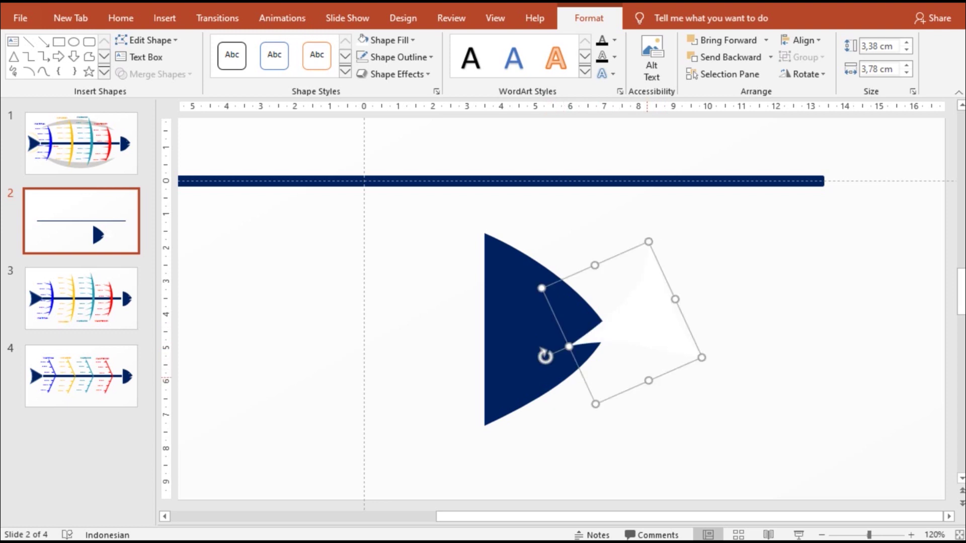
left_click_drag(641, 371, 646, 338)
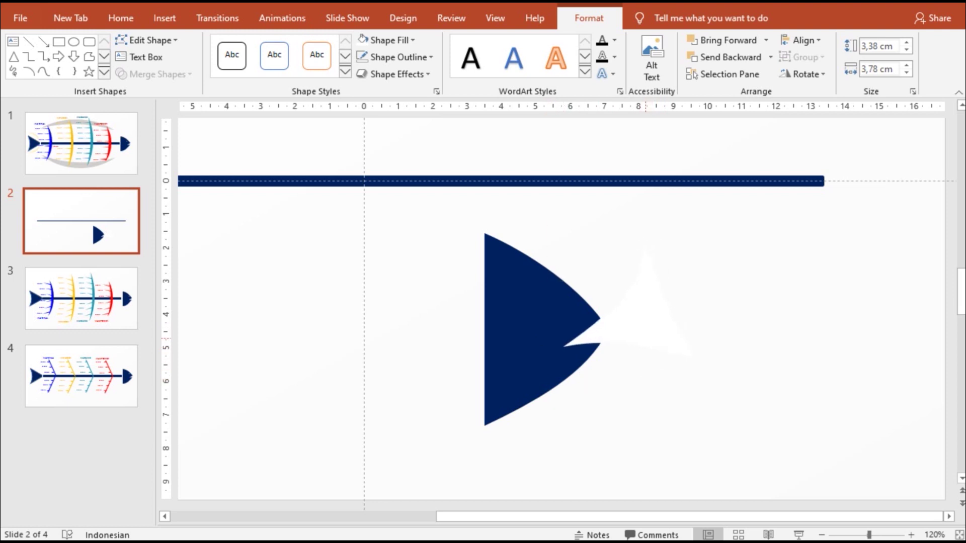
key("Escape")
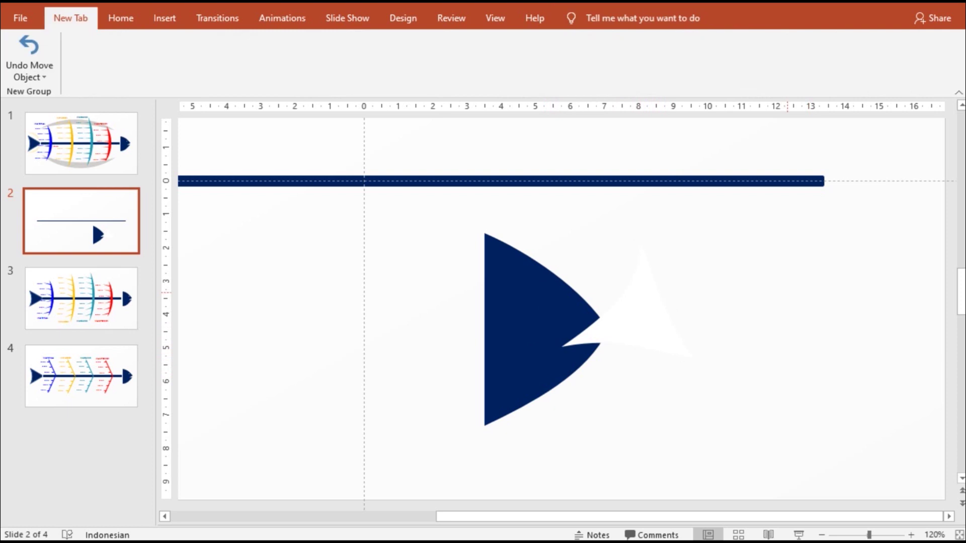
Subtract the white triangle from the navy head to cut a mouth notch.
left_click(528, 327)
left_click(649, 312, "shift")
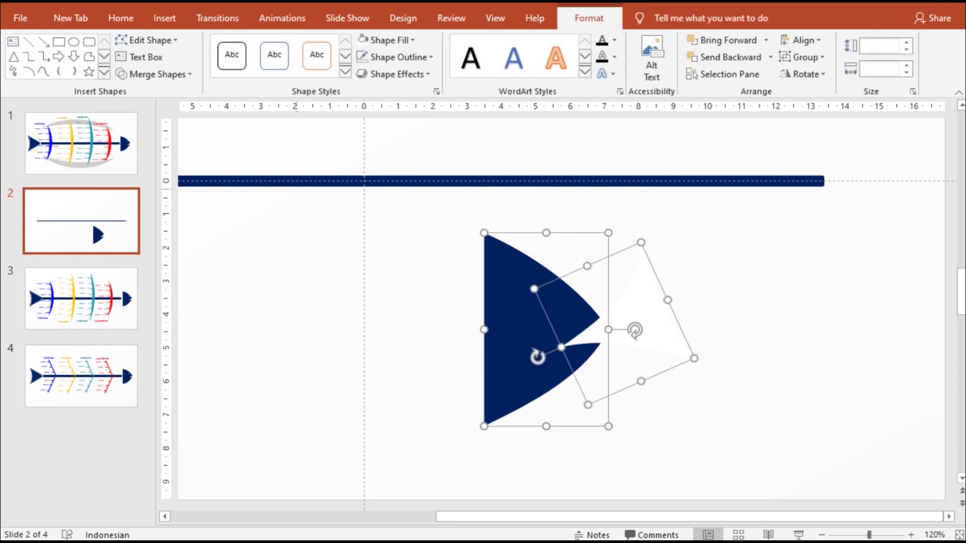
left_click(153, 74)
left_click(154, 164)
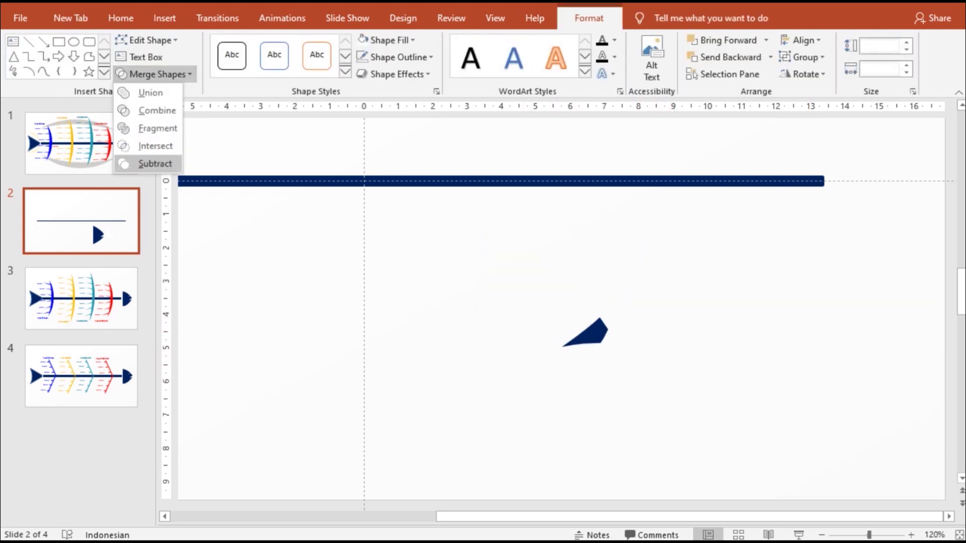
key("Escape")
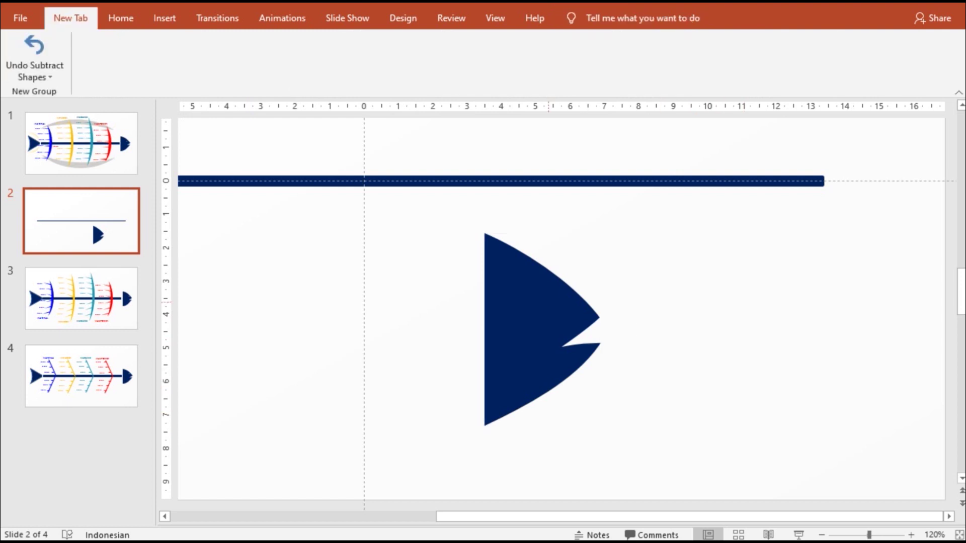
Narrow the notched head slightly from its right side.
left_click(591, 319)
left_click_drag(600, 329, 591, 329)
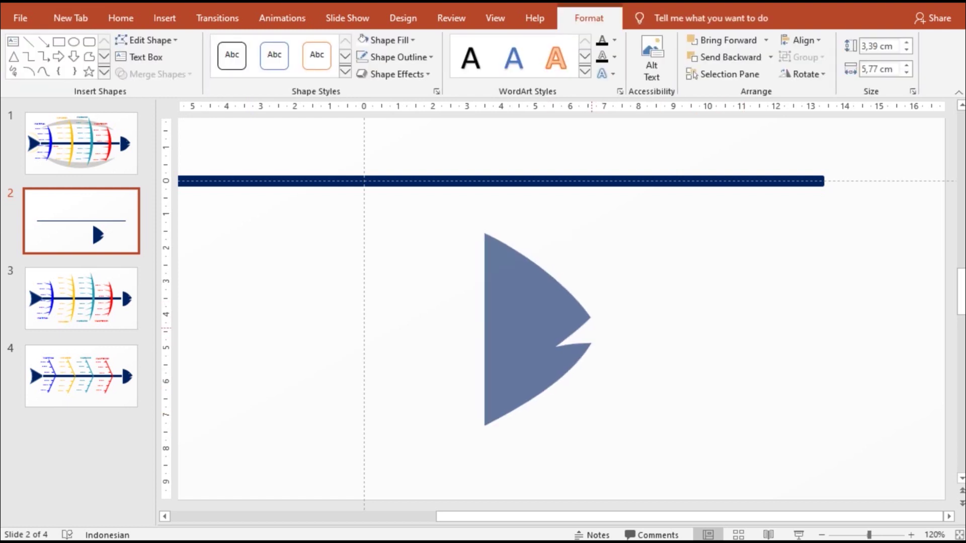
key("Escape")
Draw a small 0.63 × 0.52 cm oval eye on the head and fill it white.
left_click(591, 330)
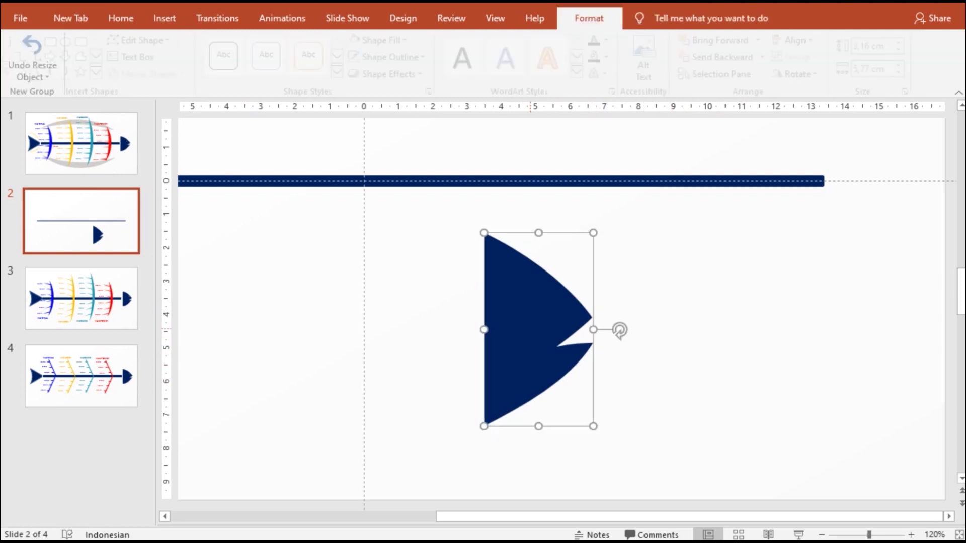
left_click(73, 41)
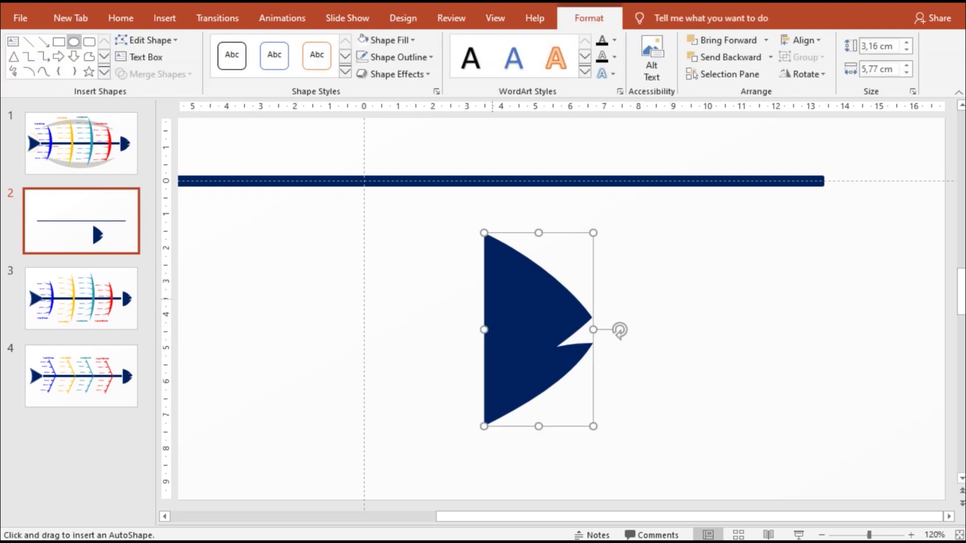
left_click_drag(449, 313, 553, 351)
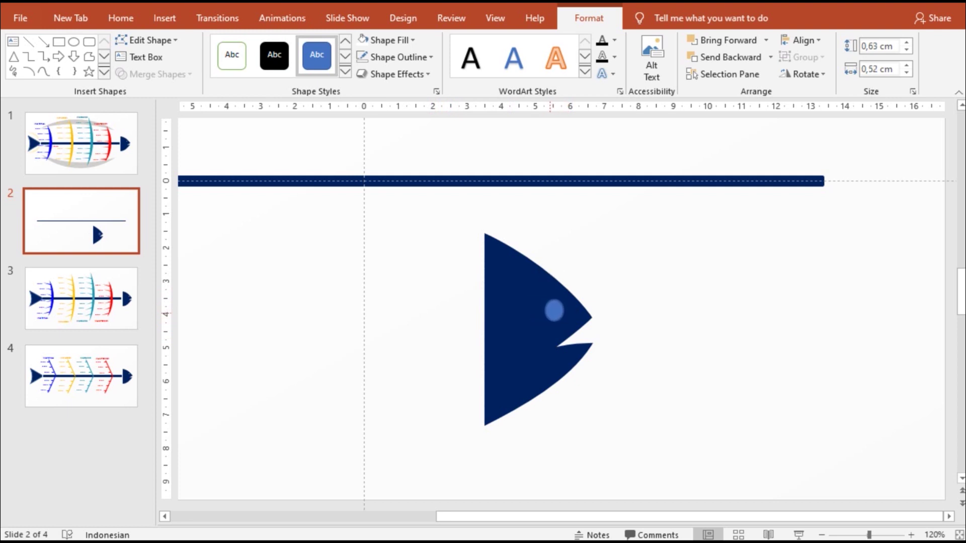
left_click(385, 40)
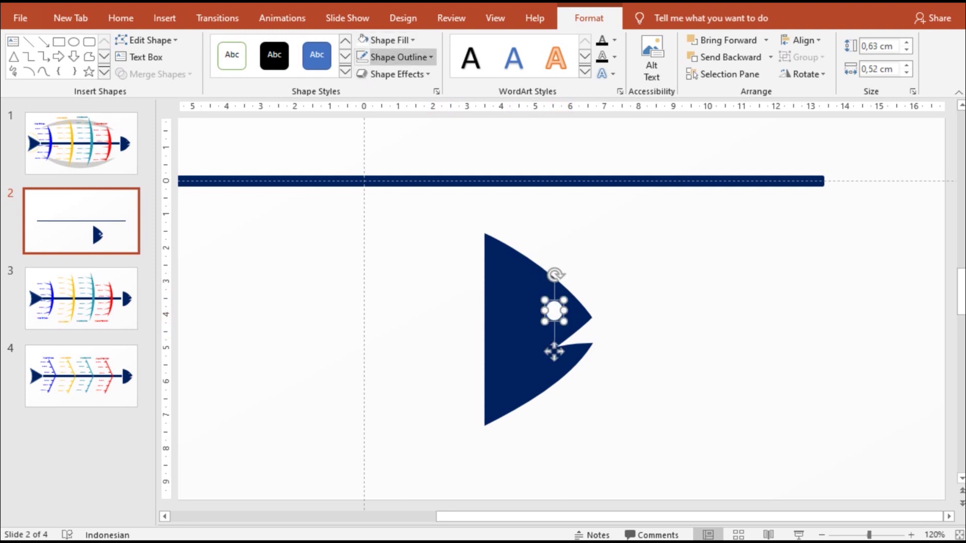
left_click(397, 57)
Remove the eye's outline and move the head and eye to the spine's right end.
left_click(402, 216)
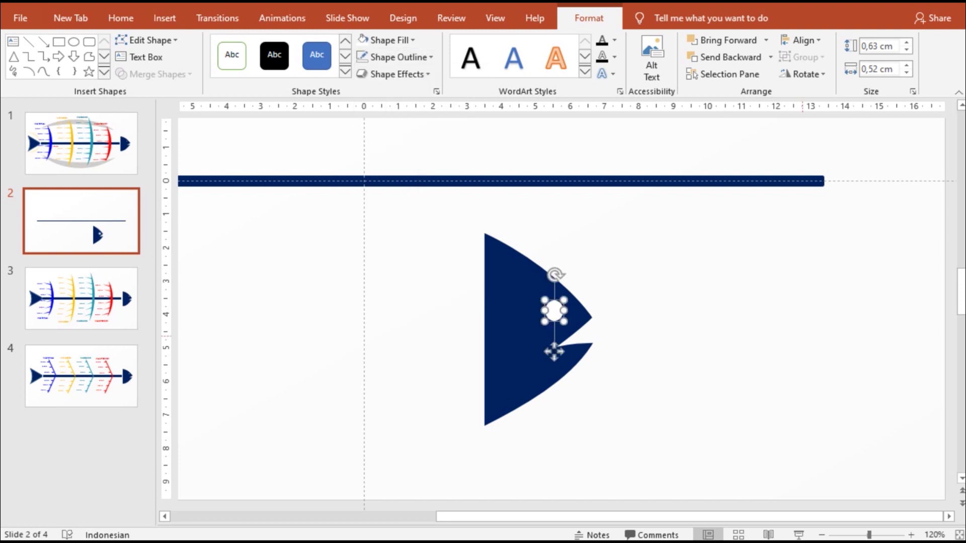
key("Escape")
left_click_drag(694, 222, 424, 468)
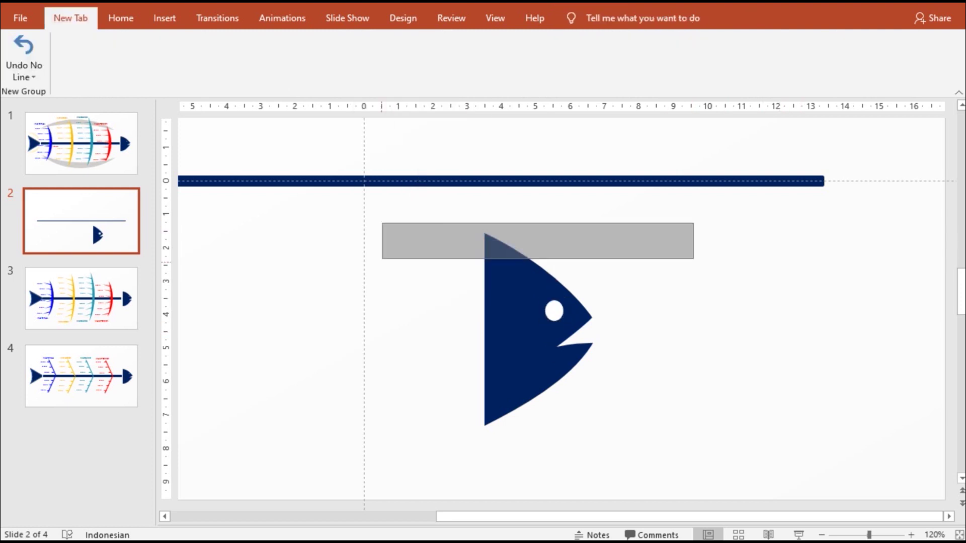
mouse_move(533, 352)
left_mouse_down()
mouse_move(628, 375)
mouse_move(862, 213)
left_mouse_up()
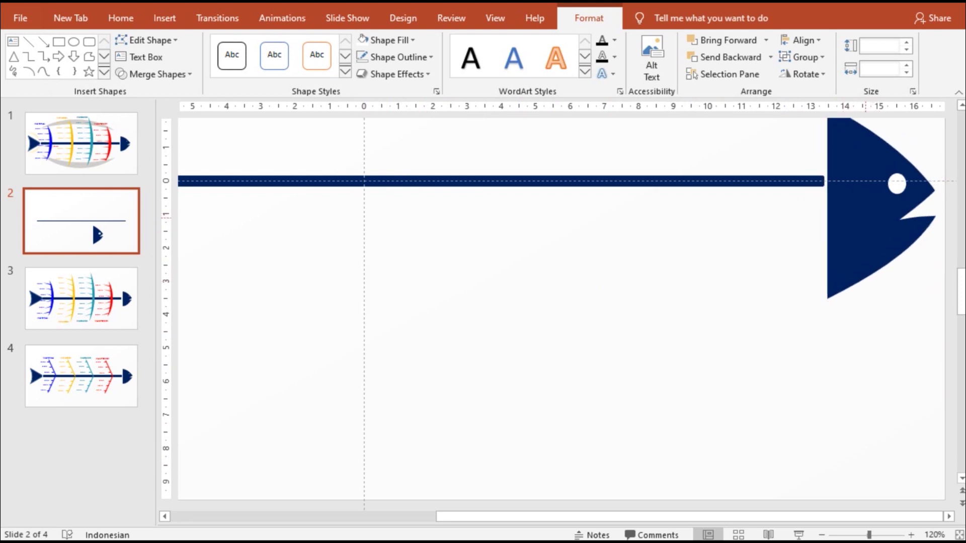
left_click_drag(896, 220, 905, 209)
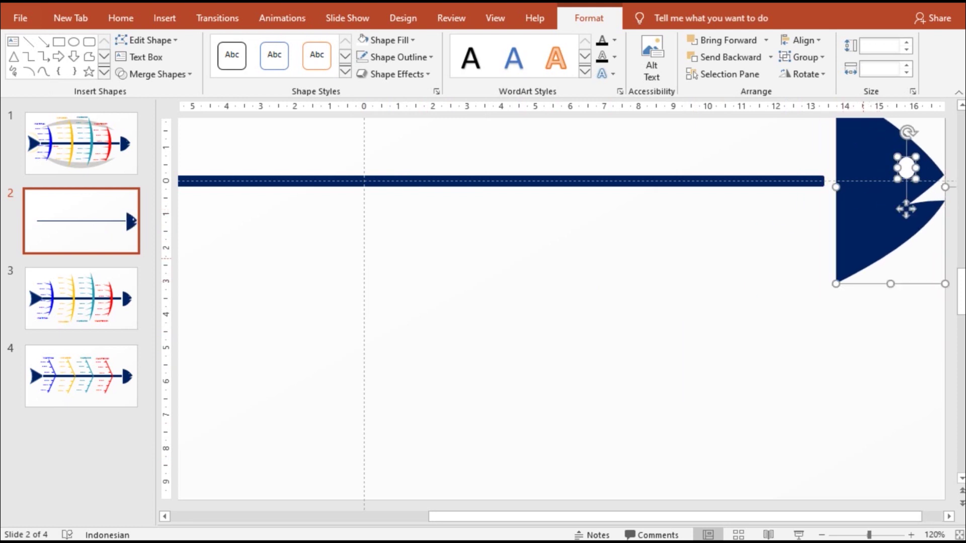
scroll(905, 227, "up", 1)
scroll(905, 226, "down", 5)
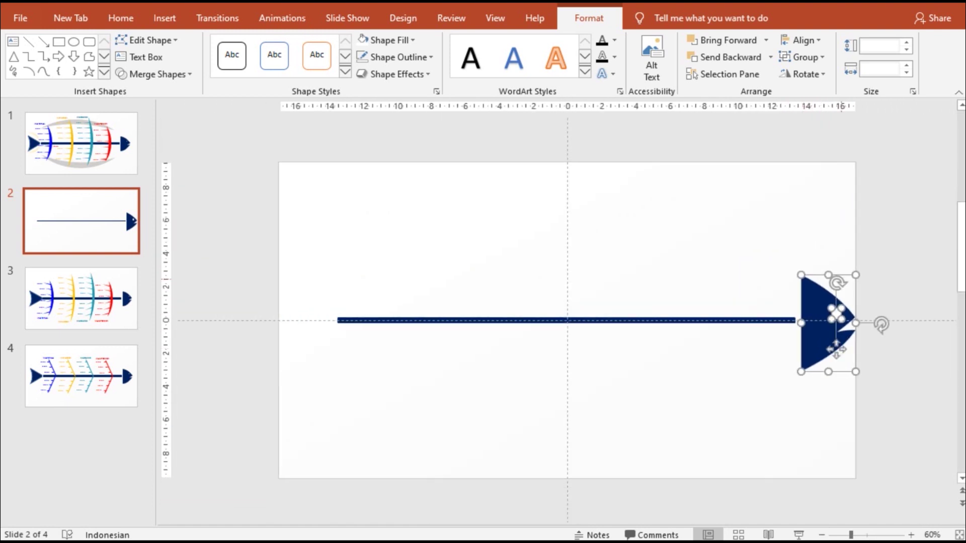
left_click(70, 17)
left_click(27, 45)
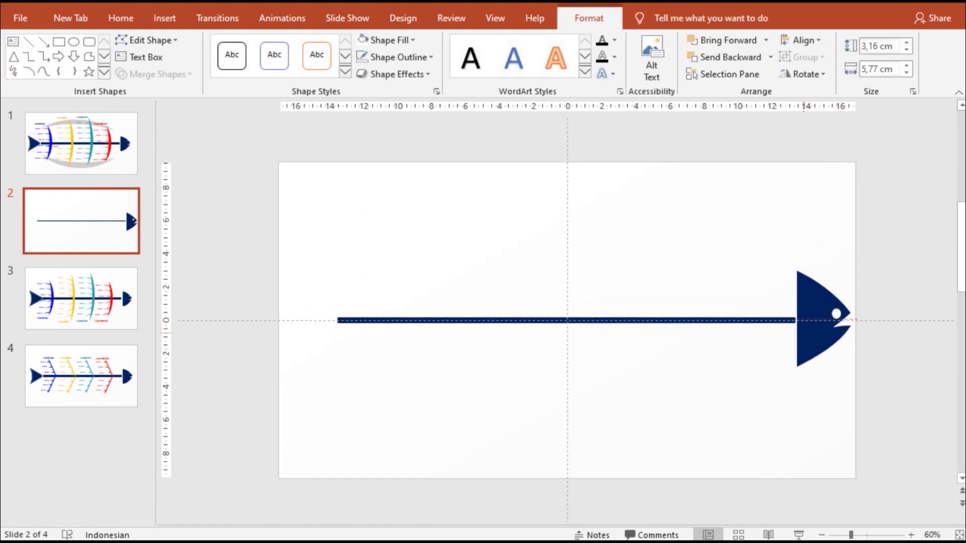
Nudge the white eye slightly up into its final spot near the mouth.
left_click(805, 339)
key("Escape")
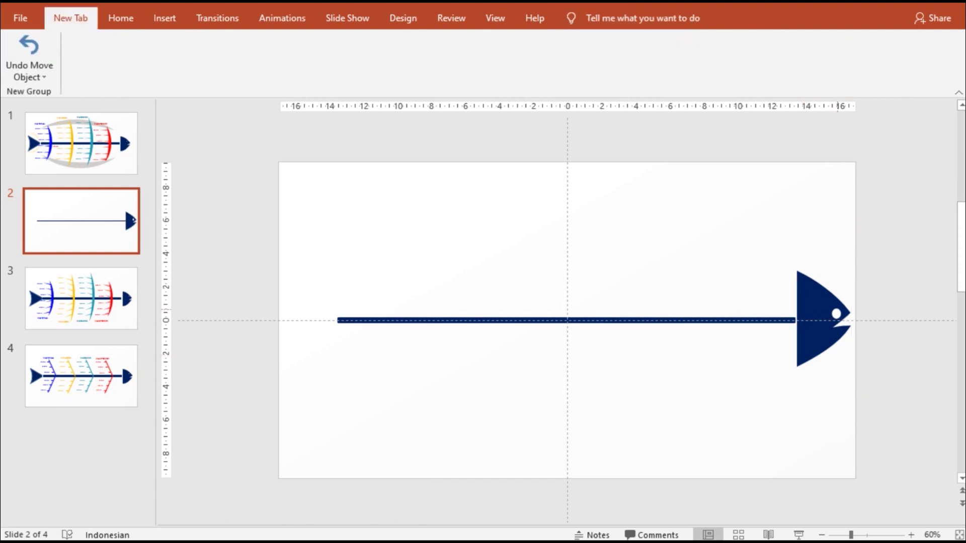
left_click_drag(836, 314, 829, 310)
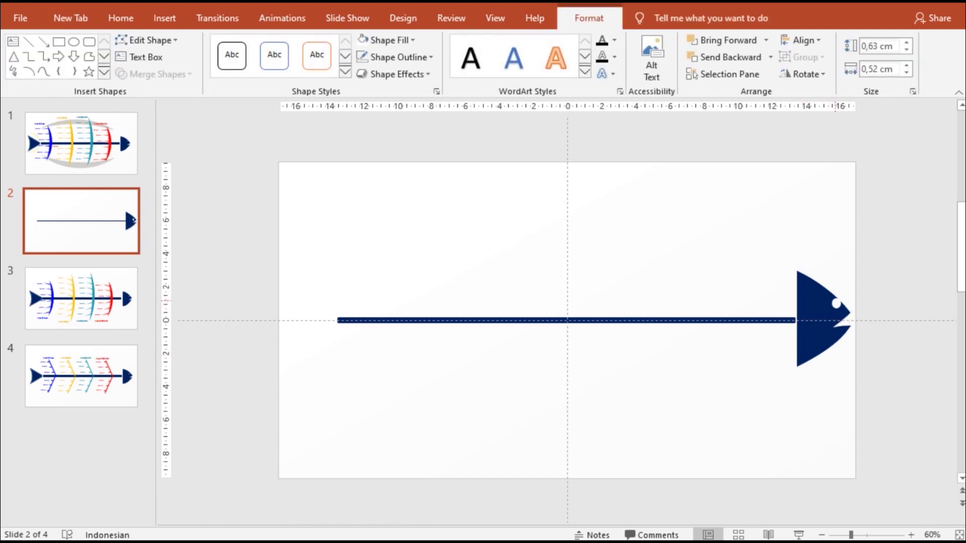
left_click(829, 310)
left_click_drag(829, 345, 831, 344)
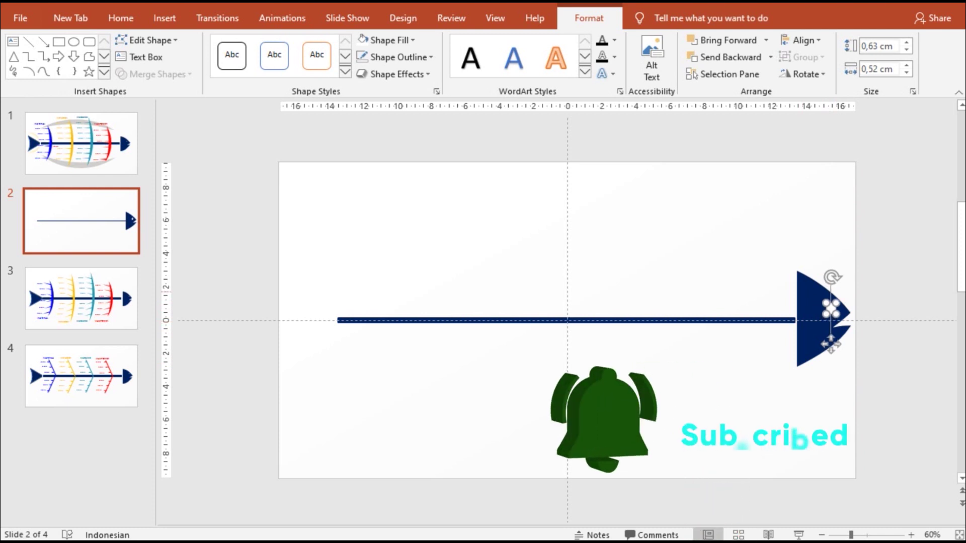
key("Escape")
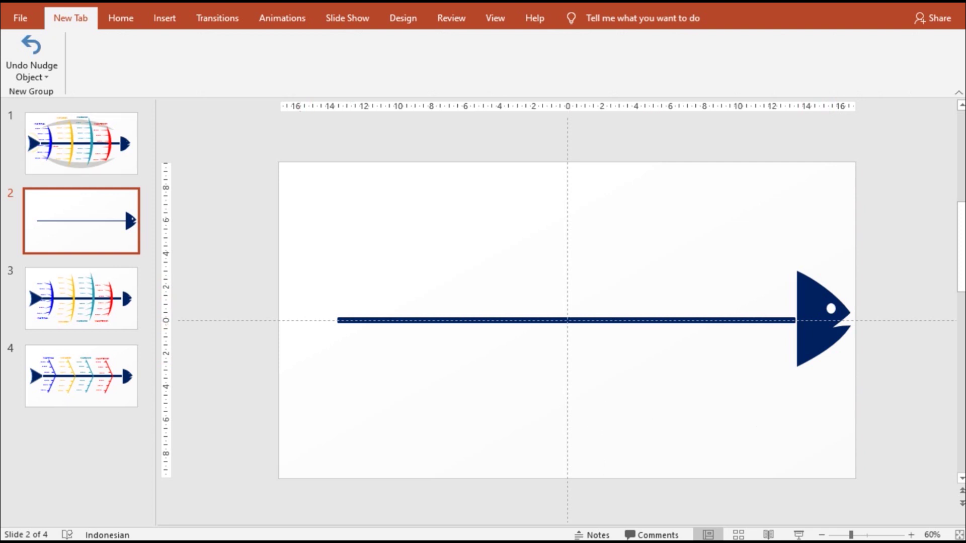
left_click(165, 18)
Draw a 4.42 × 4.96 cm trapezoid, rotate it onto its side, and place it at the spine's left end.
left_click(241, 57)
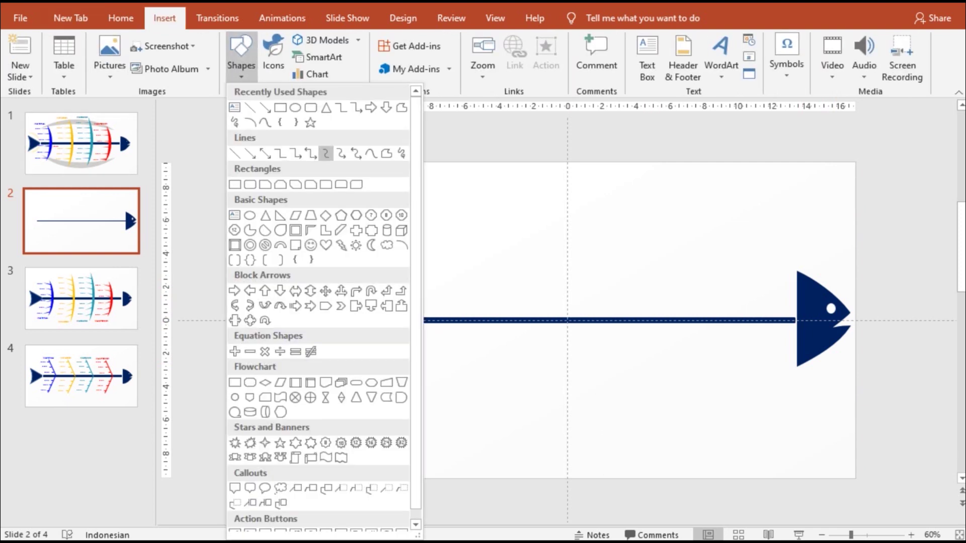
left_click(326, 153)
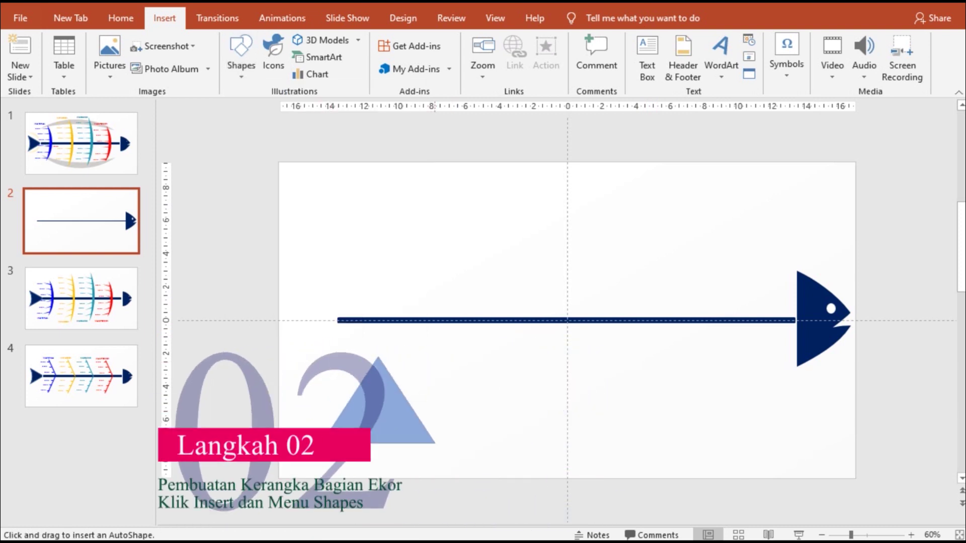
left_click_drag(330, 367, 408, 452)
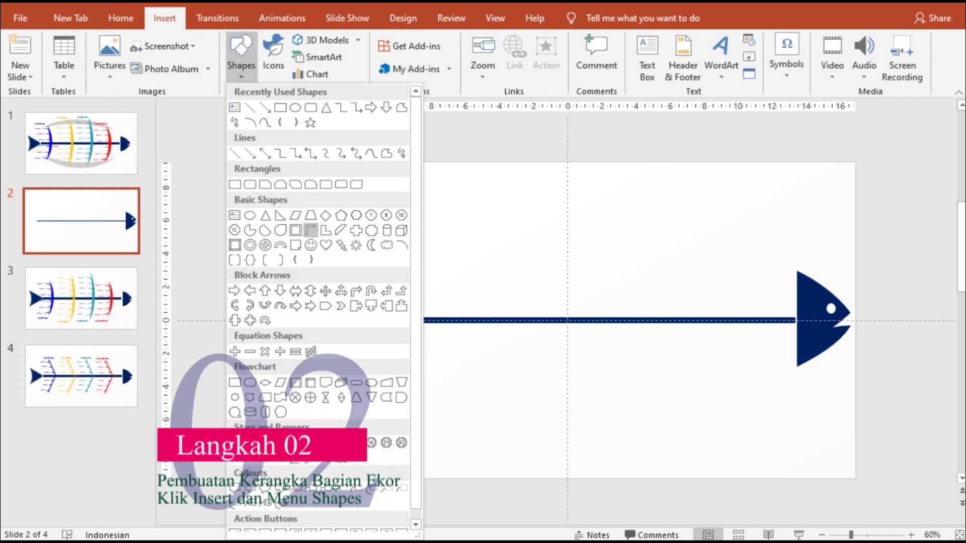
left_click(310, 215)
mouse_move(361, 330)
left_mouse_down()
mouse_move(445, 418)
mouse_move(435, 411)
left_mouse_up()
left_click_drag(434, 411, 431, 410)
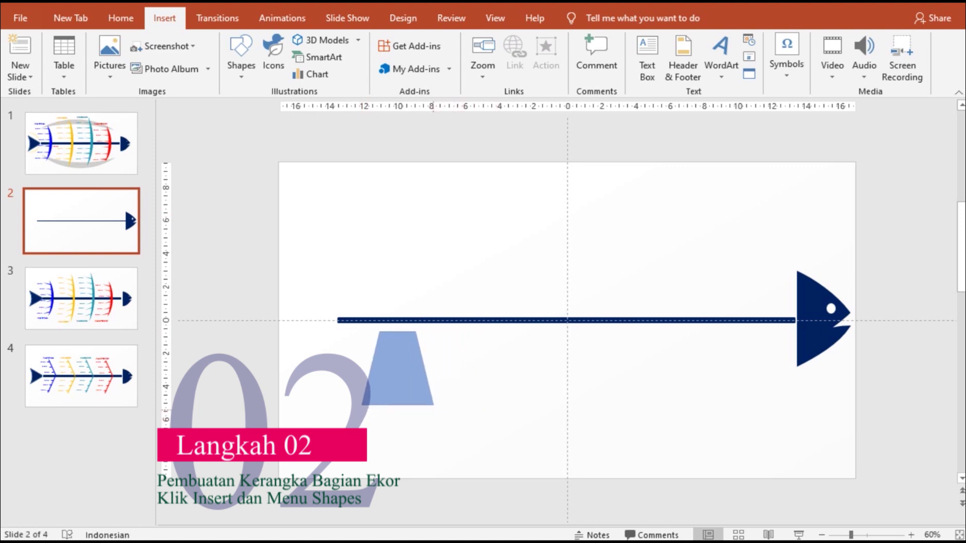
mouse_move(397, 305)
left_mouse_down()
mouse_move(410, 307)
mouse_move(457, 373)
left_mouse_up()
left_click_drag(392, 367, 299, 318)
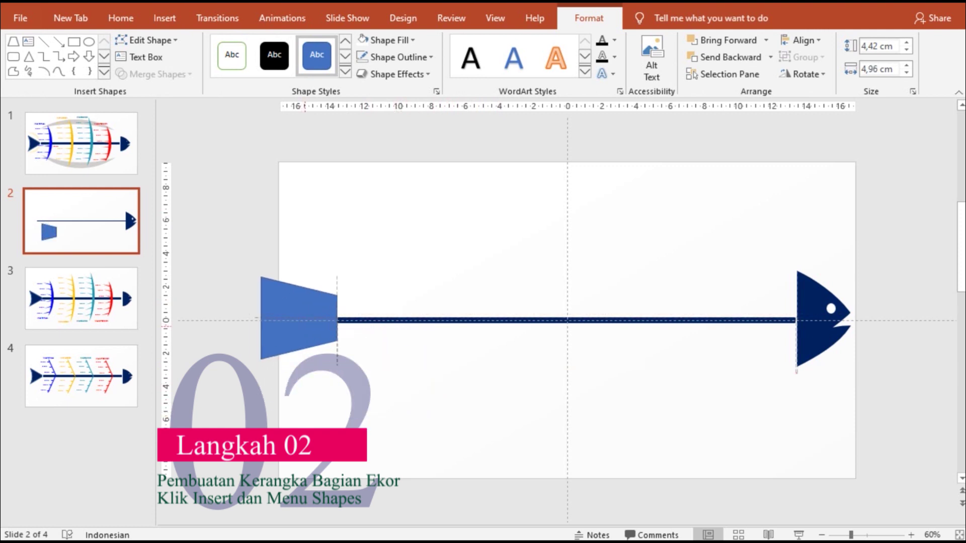
left_click_drag(304, 322, 300, 320)
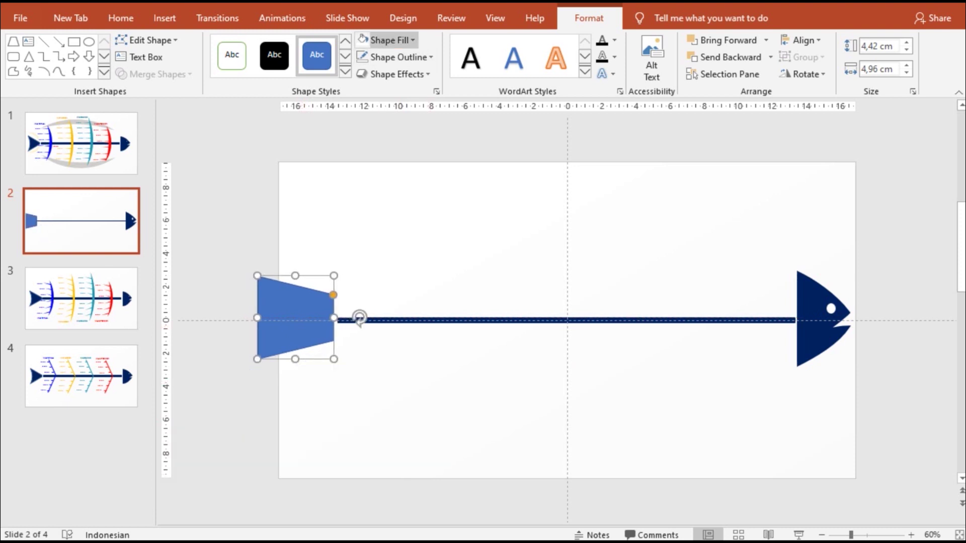
Fill the trapezoid tail navy to match the head.
left_click(412, 41)
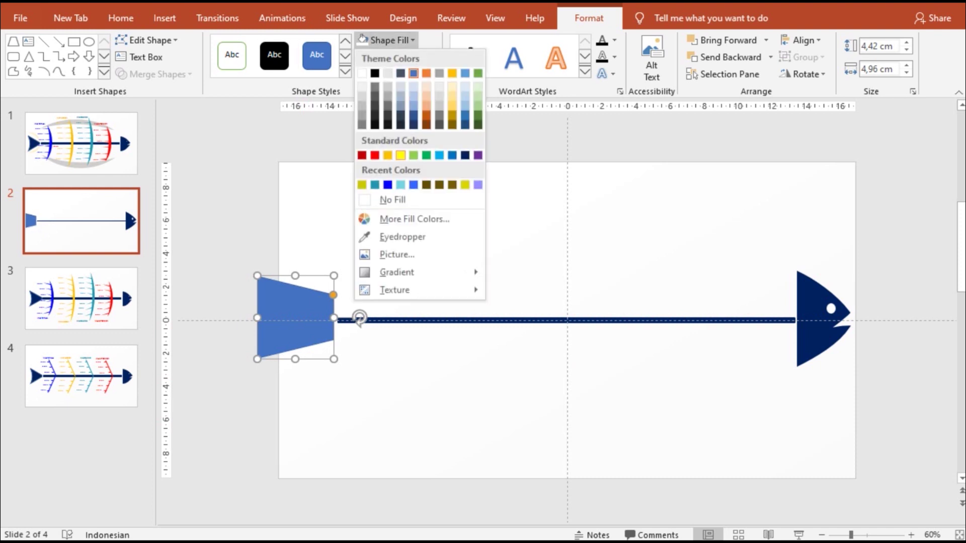
left_click(465, 156)
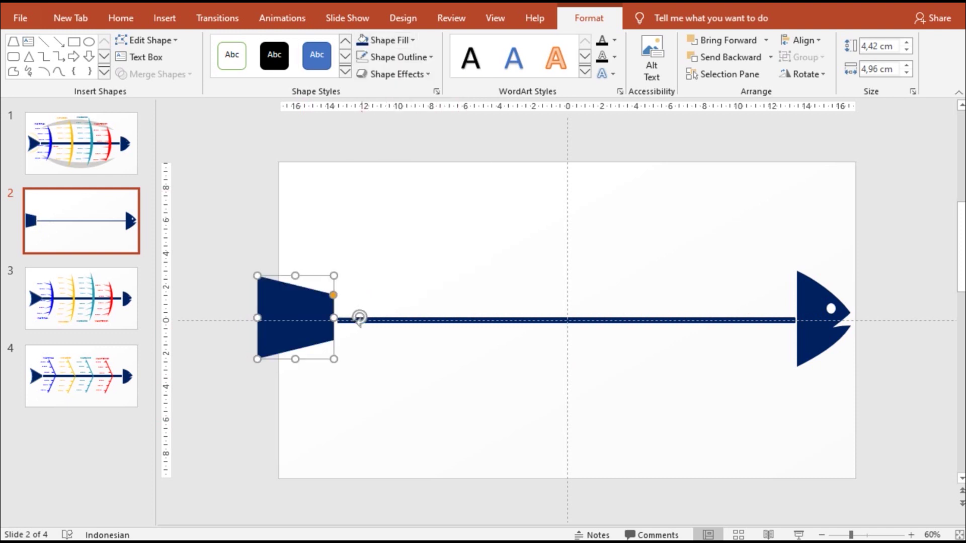
left_click(341, 196)
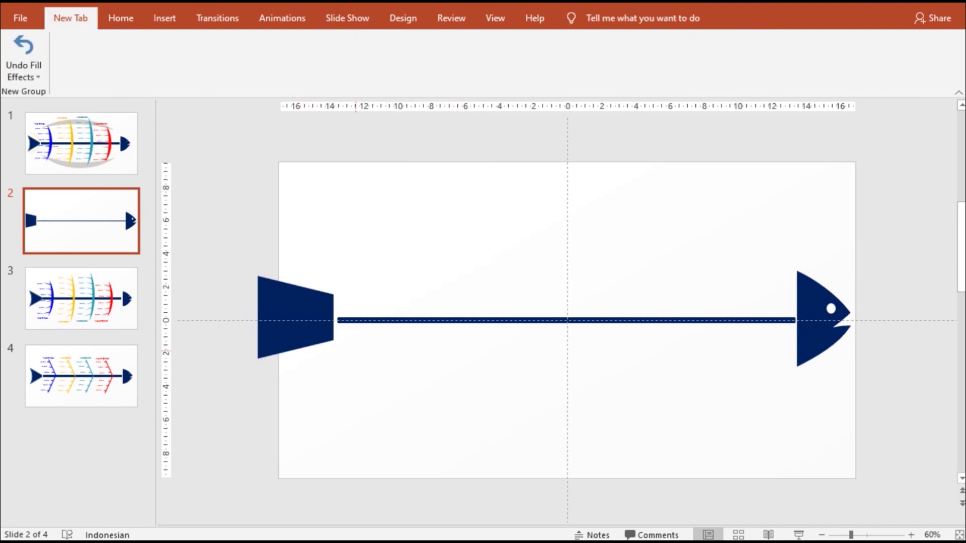
left_click(327, 316)
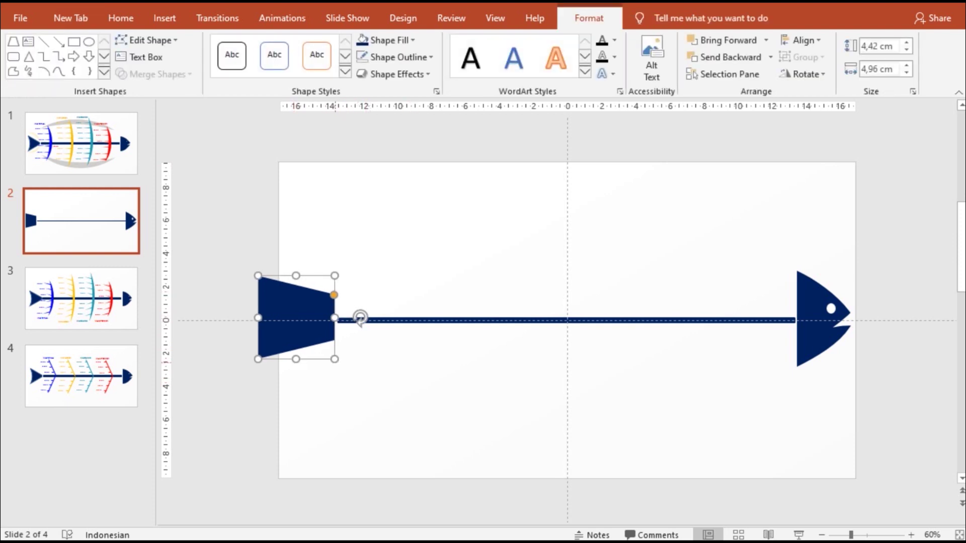
Give the ellipse a near-white fill, no outline, and 8% transparency.
left_click_drag(187, 361, 187, 366)
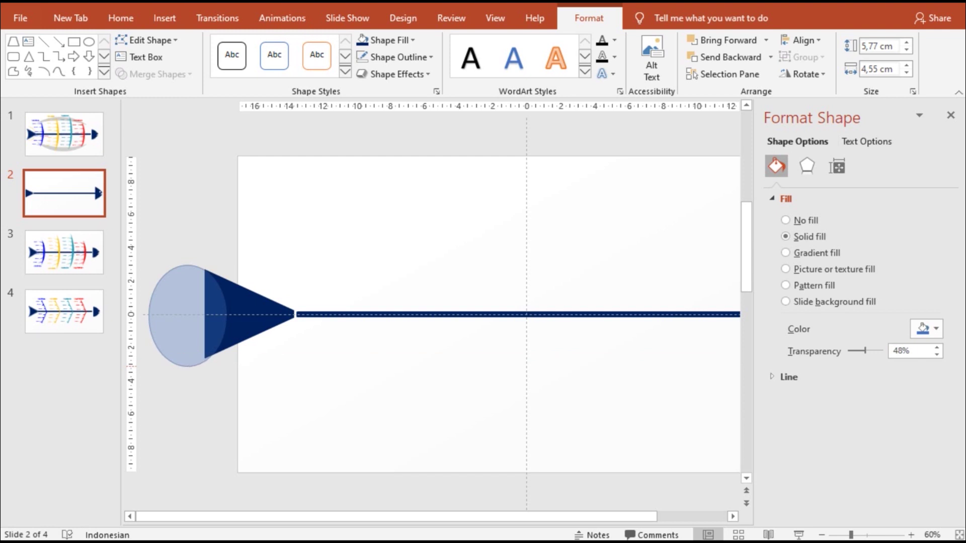
left_click_drag(187, 366, 187, 361)
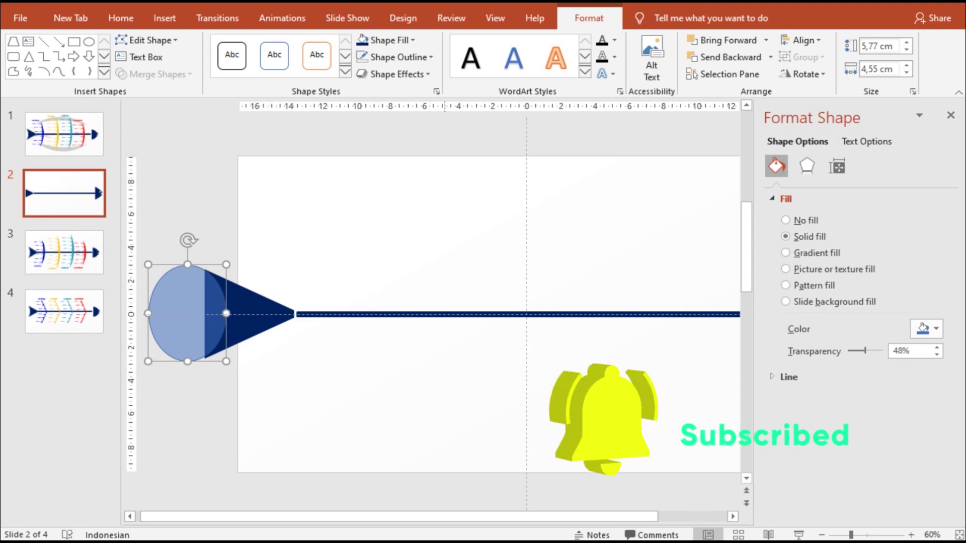
left_click(389, 40)
left_click(363, 70)
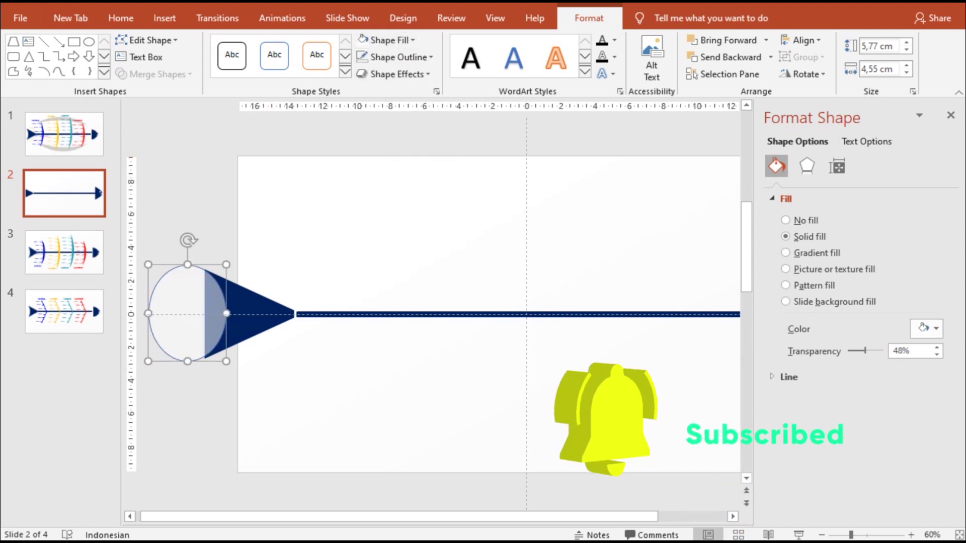
left_click(397, 57)
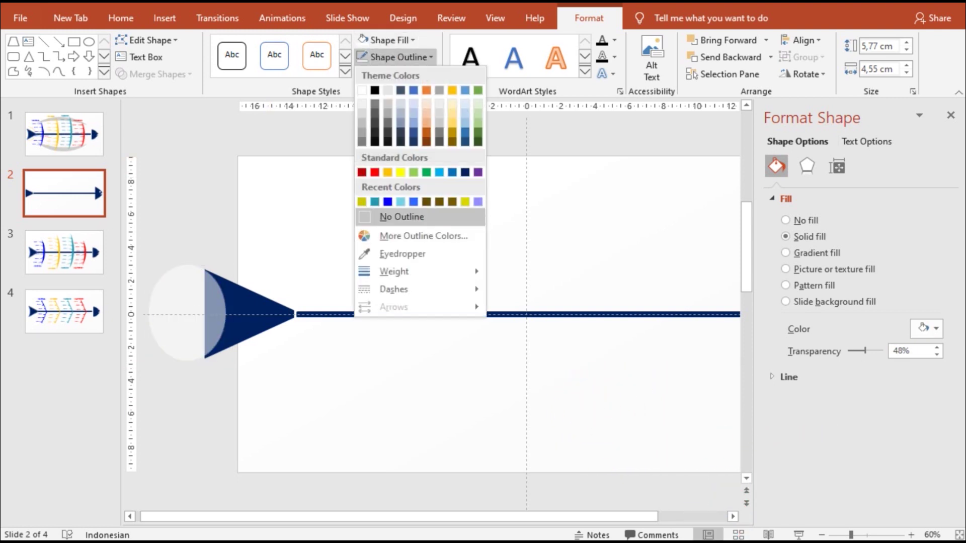
left_click(402, 216)
left_click_drag(865, 351, 850, 350)
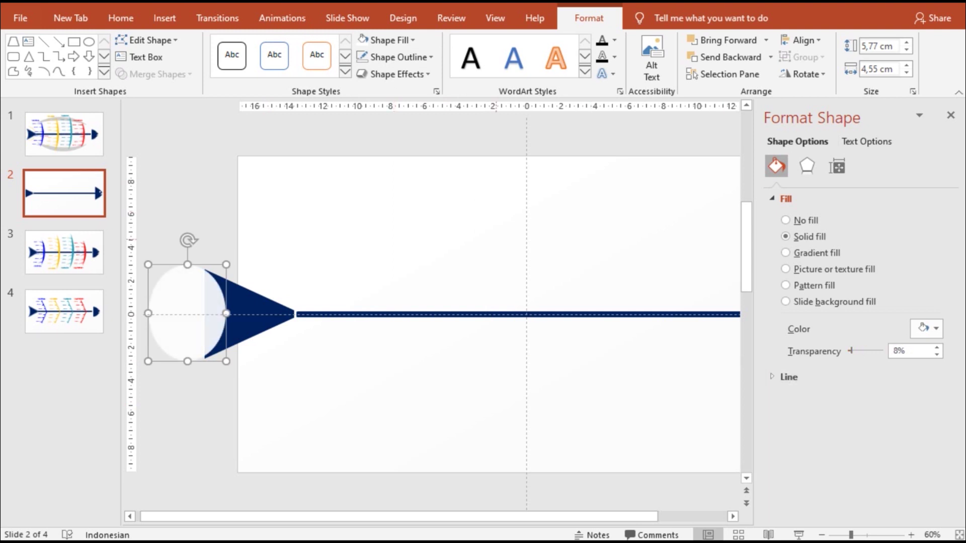
Subtract the ellipse from the navy tail to carve a curved notch in its outer edge.
left_click(452, 227)
left_click(262, 314)
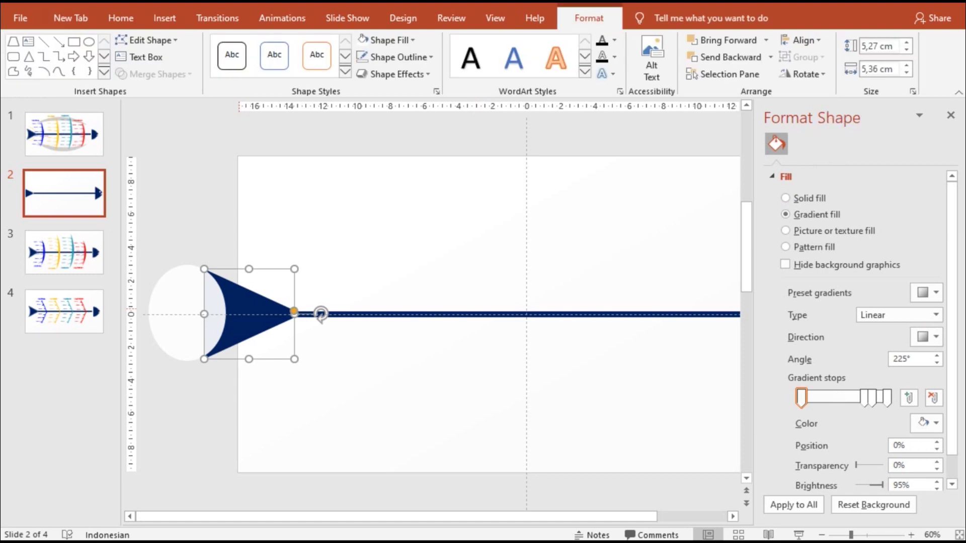
left_click(171, 312, "shift")
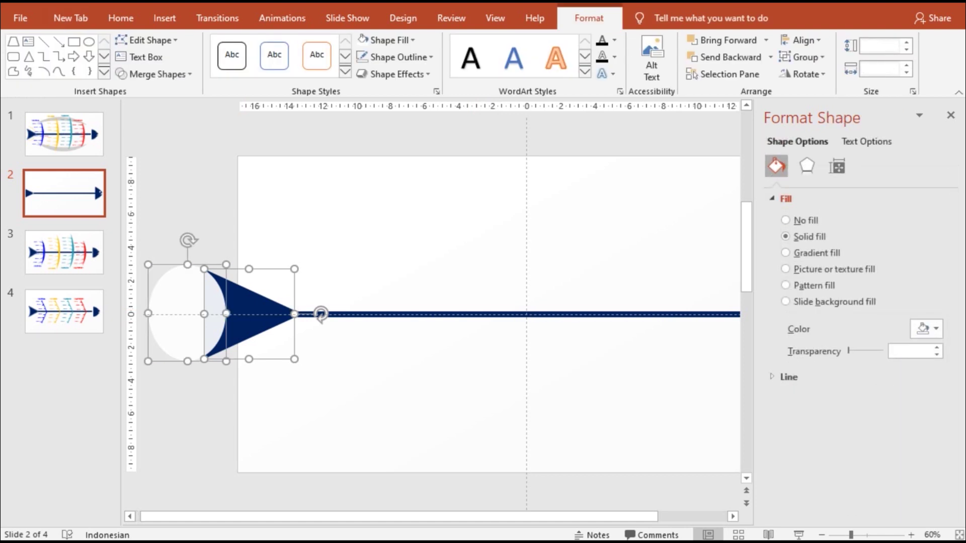
left_click(154, 73)
left_click(151, 162)
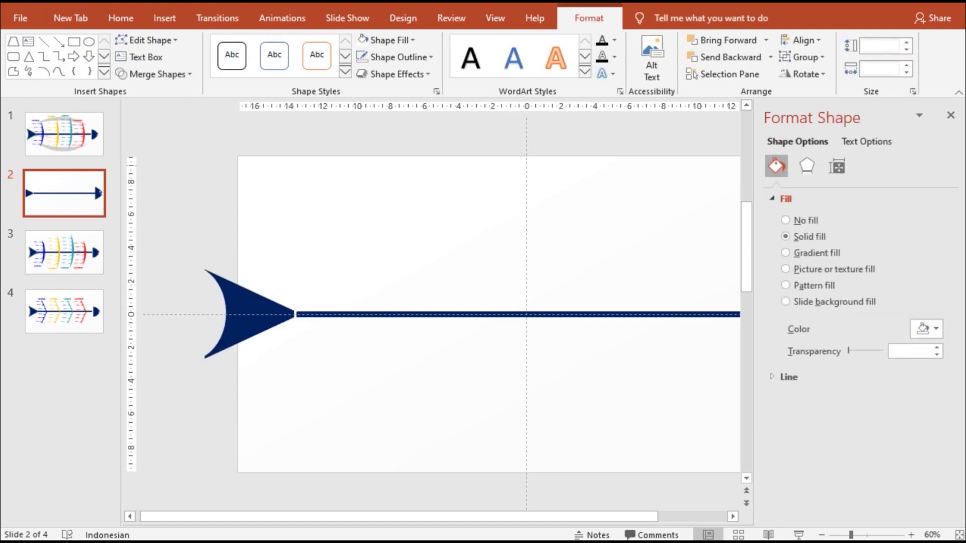
key("Escape")
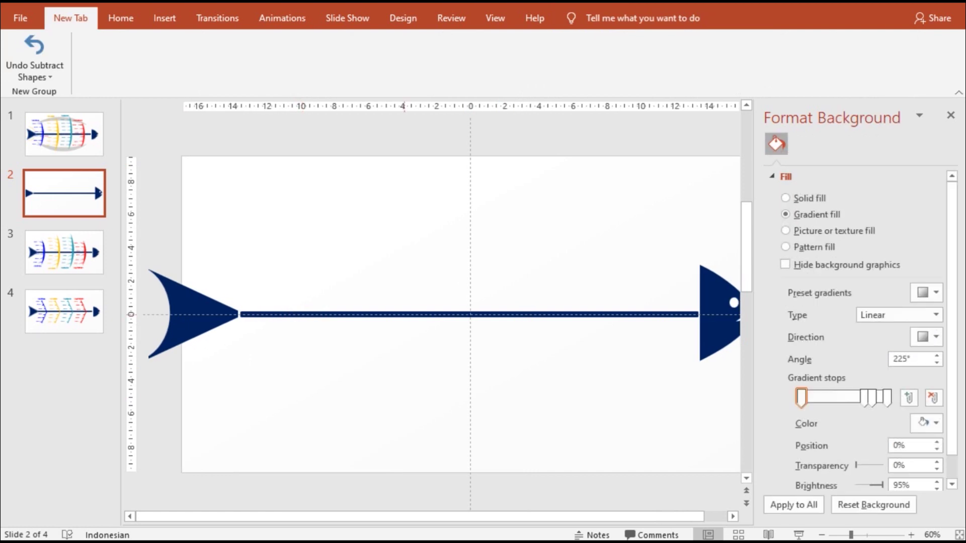
Nudge the navy spine onto the centre guide, butt the tail against it, and shorten its right end.
left_click(470, 315)
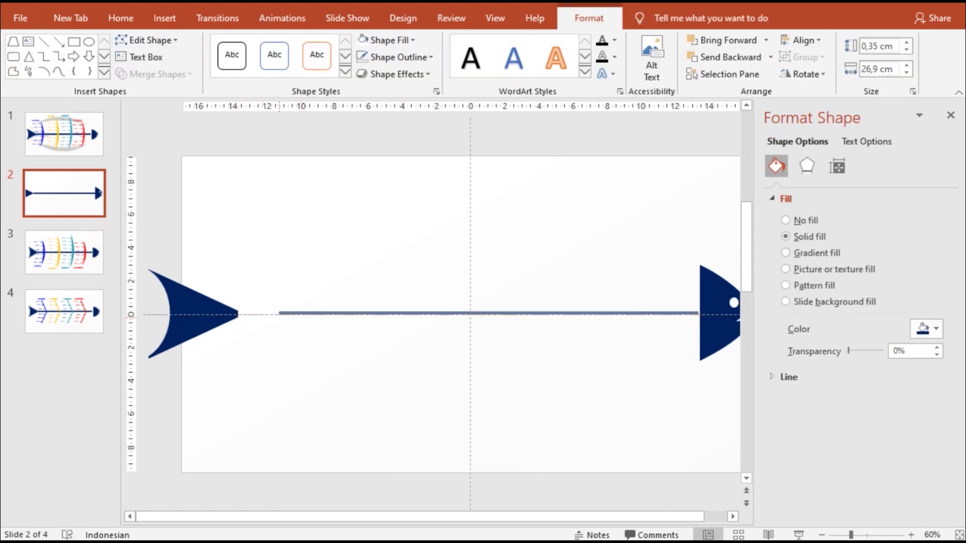
key("Down")
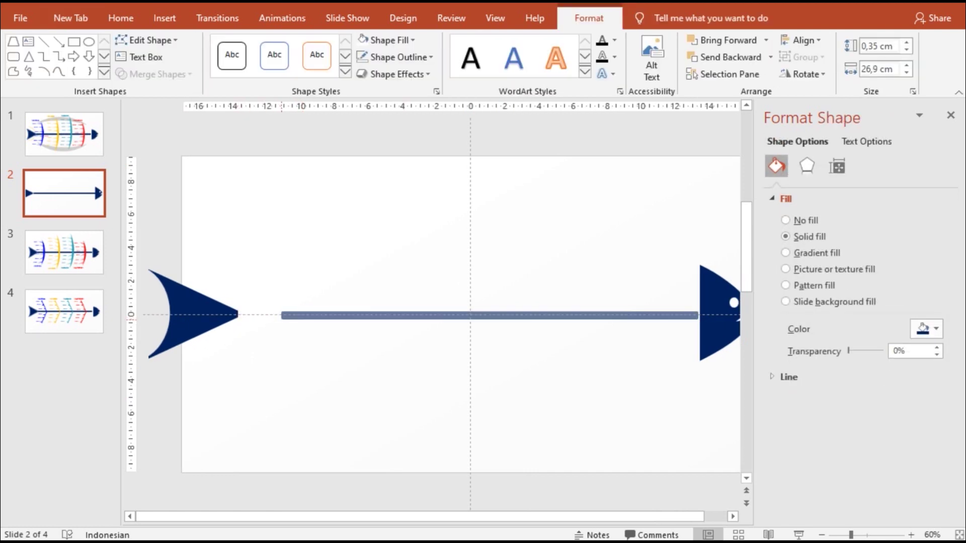
left_click_drag(211, 315, 252, 316)
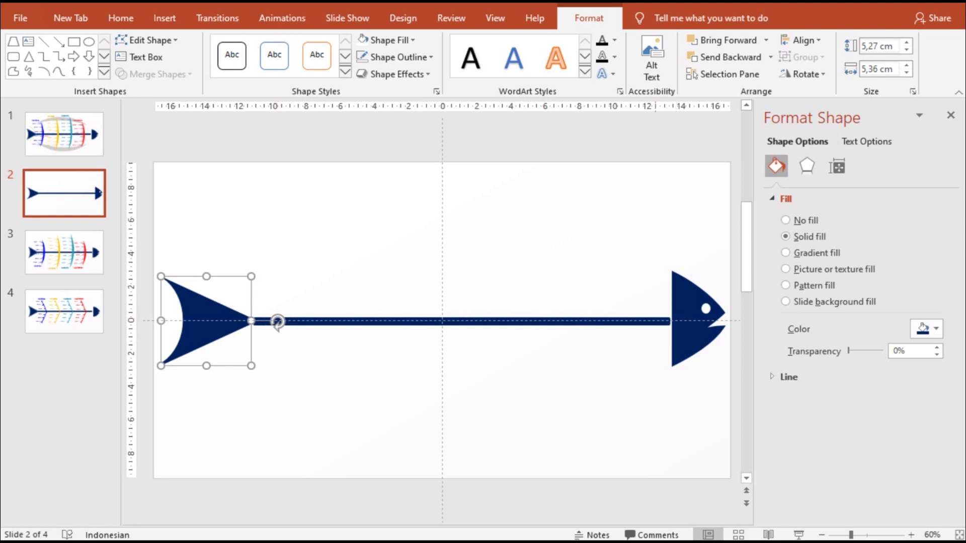
key("Escape")
left_click(625, 320)
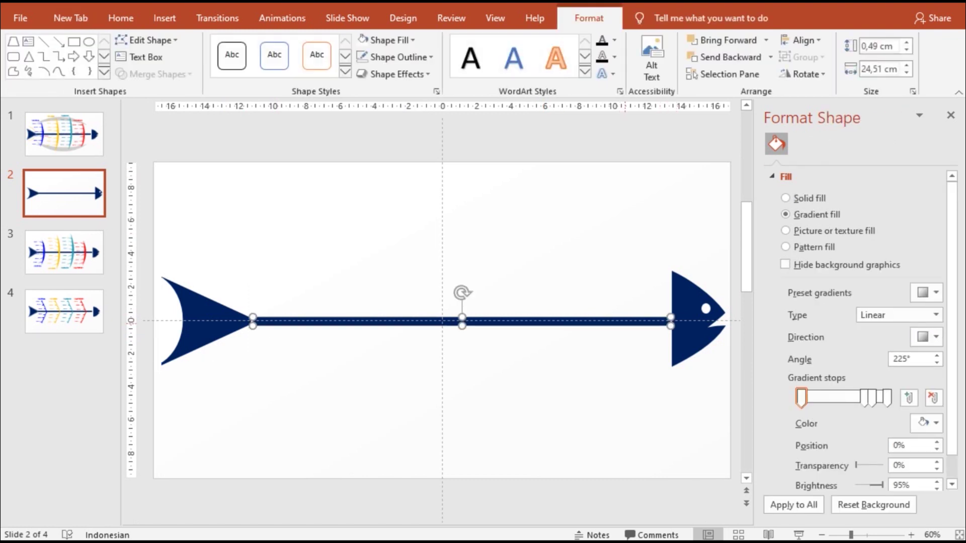
left_click_drag(664, 320, 653, 322)
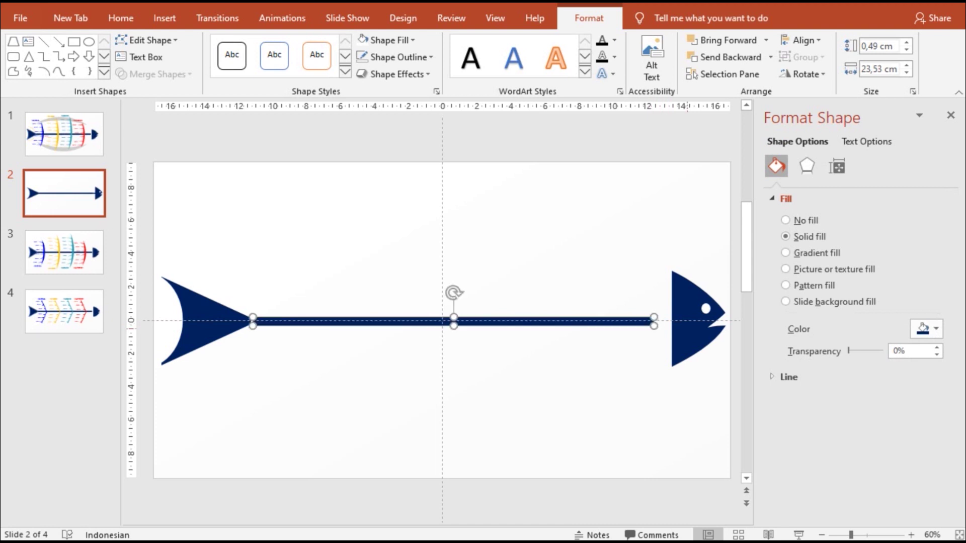
Move the head onto the spine's right end, then nudge the tail and eye into alignment.
left_click(705, 302)
left_click_drag(738, 314, 733, 315)
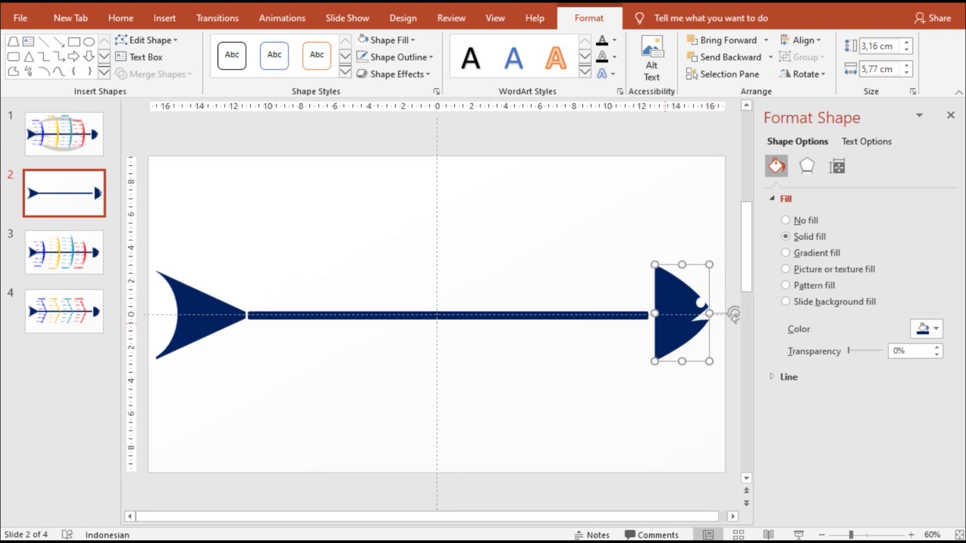
left_click(212, 314)
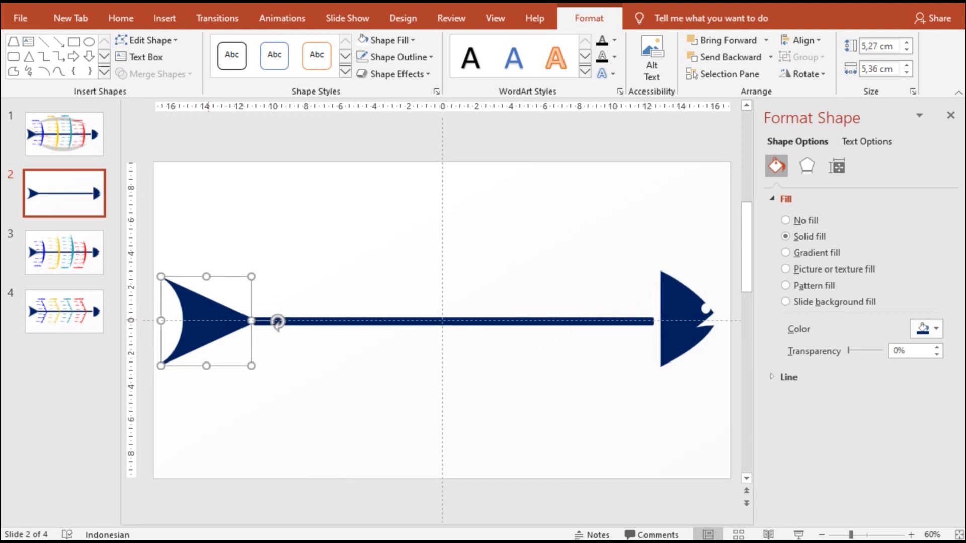
key("ctrl+Down")
key("Escape")
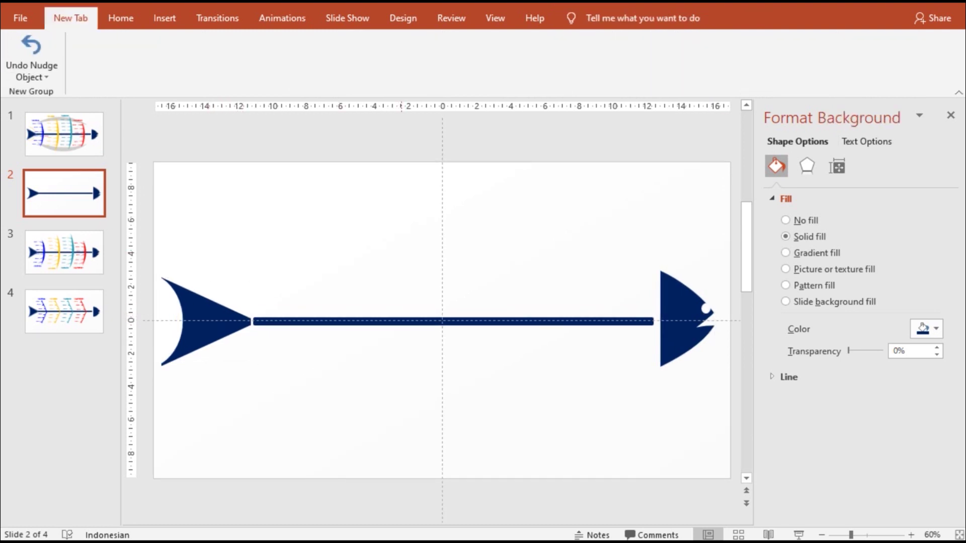
left_click(705, 310)
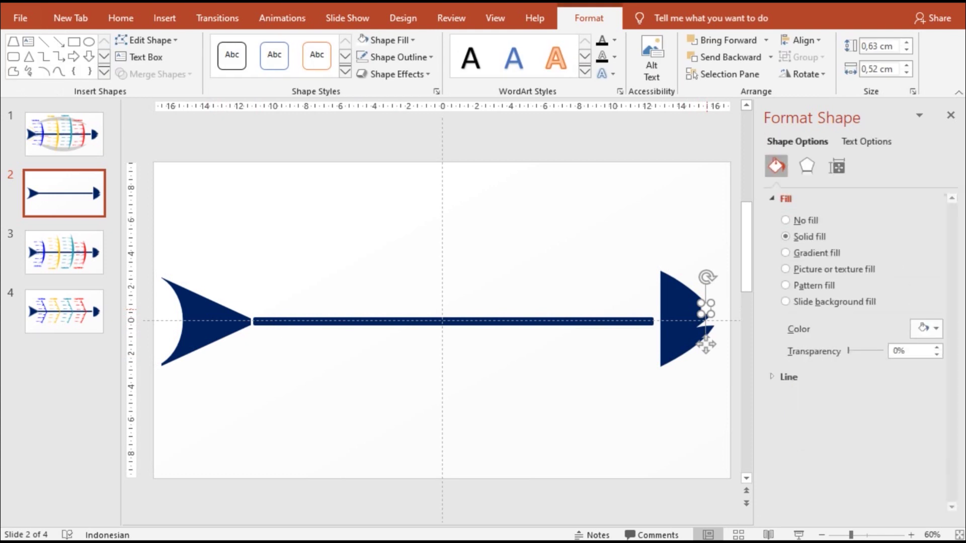
left_click_drag(693, 347, 695, 345)
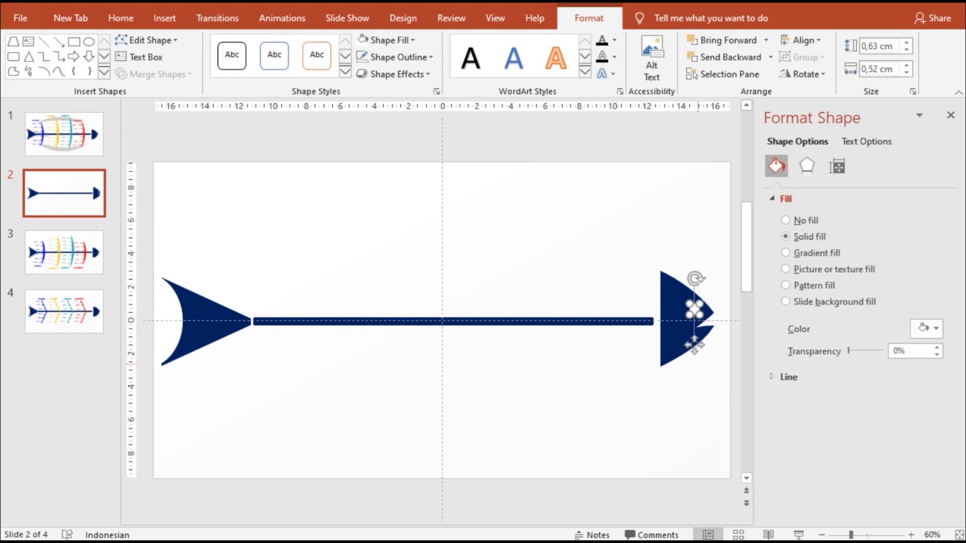
key("Escape")
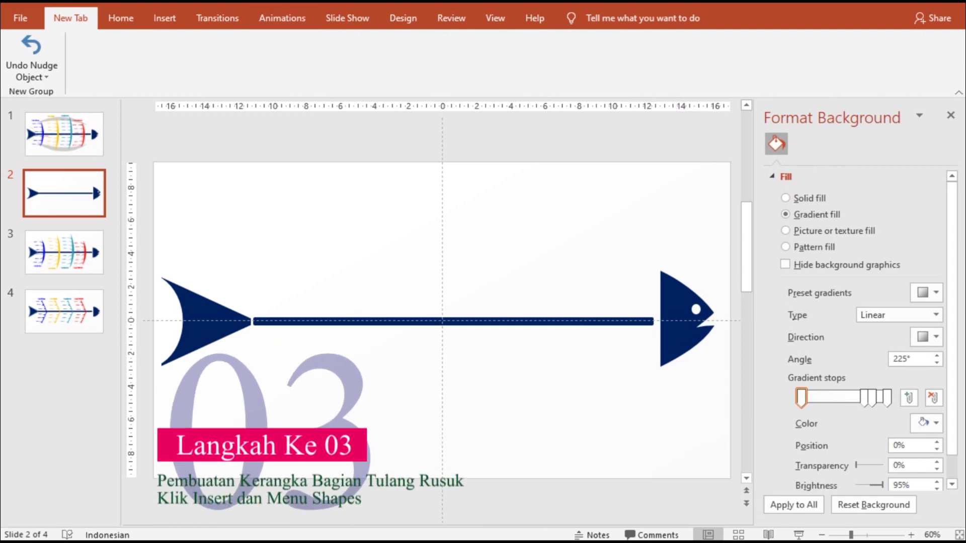
Draw an oval over the spine from tail to head, trim its left edge and make it taller.
left_click(164, 18)
left_click(241, 56)
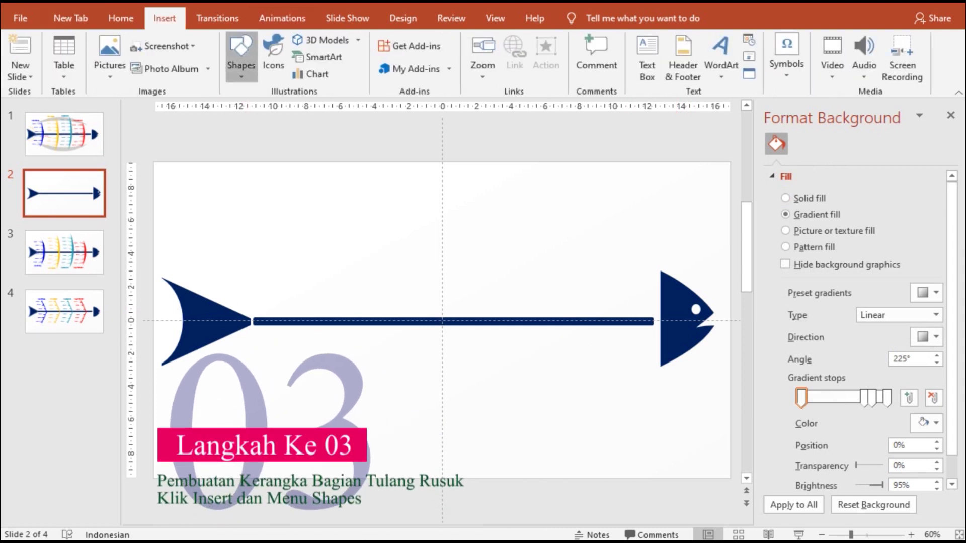
left_click(326, 107)
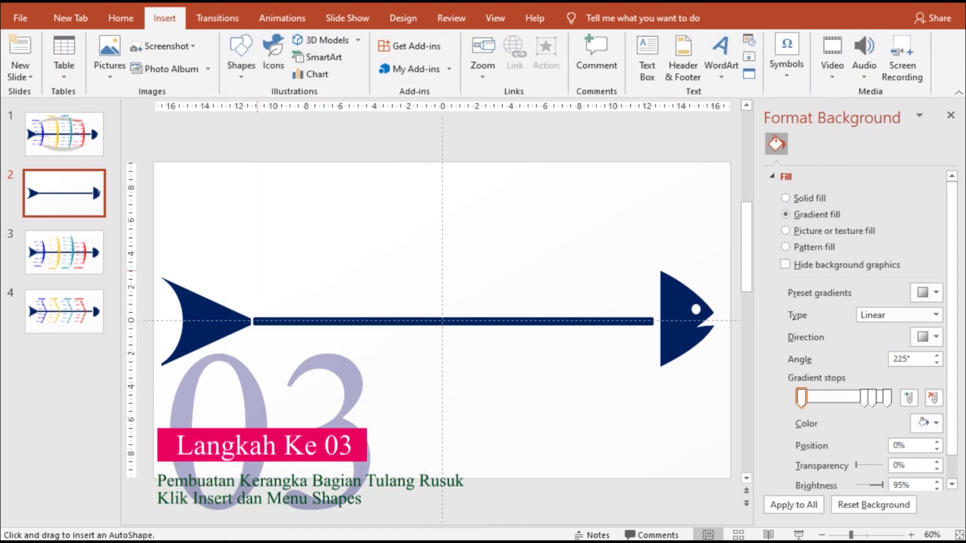
left_click_drag(256, 270, 660, 387)
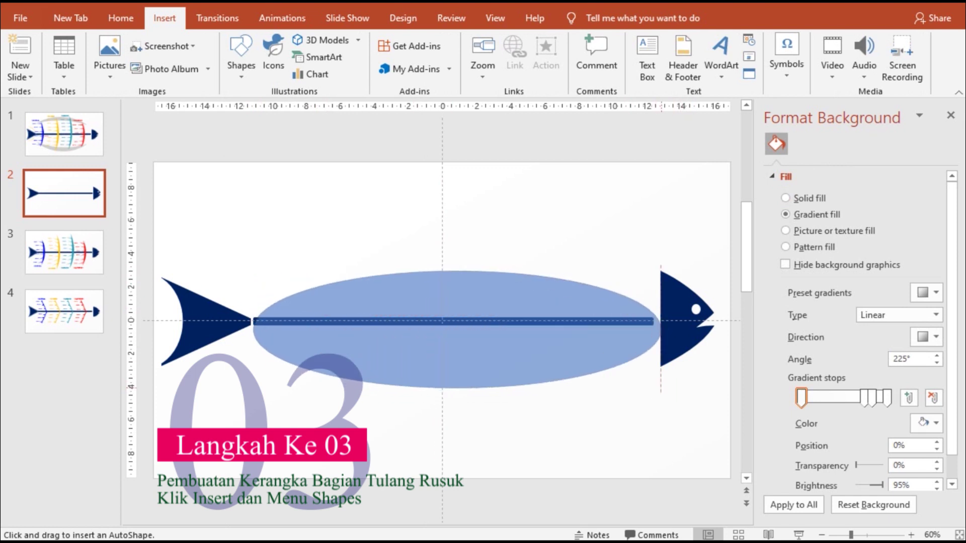
left_click_drag(661, 387, 640, 389)
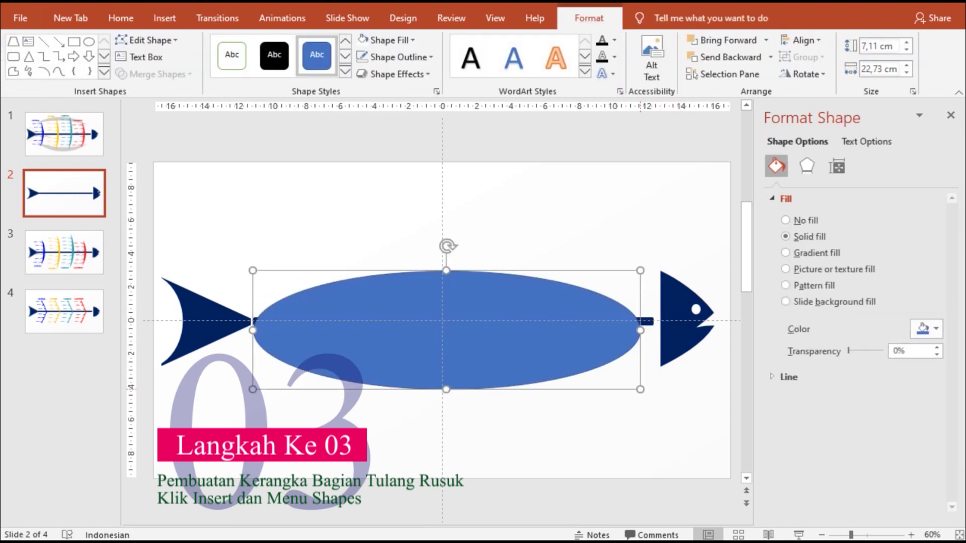
left_click_drag(252, 331, 270, 331)
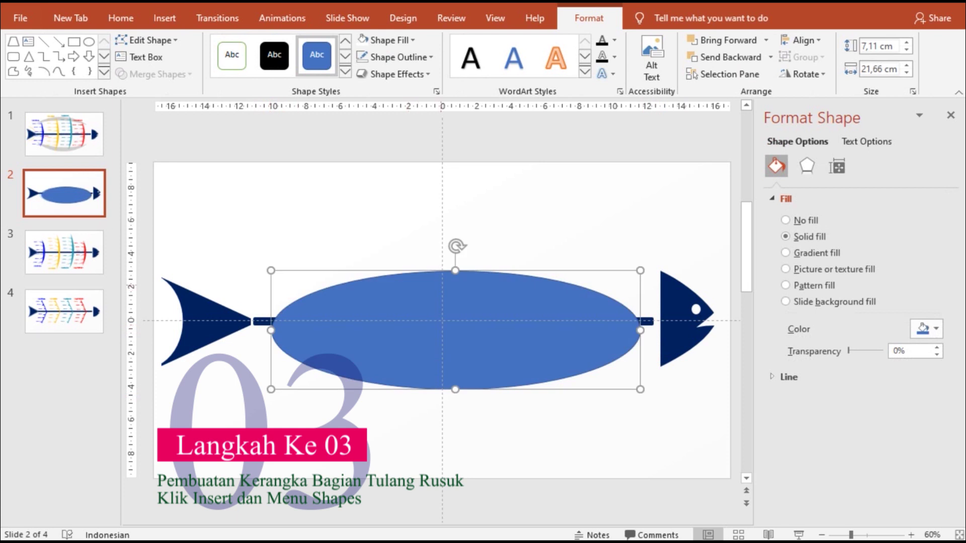
left_click_drag(455, 270, 455, 229)
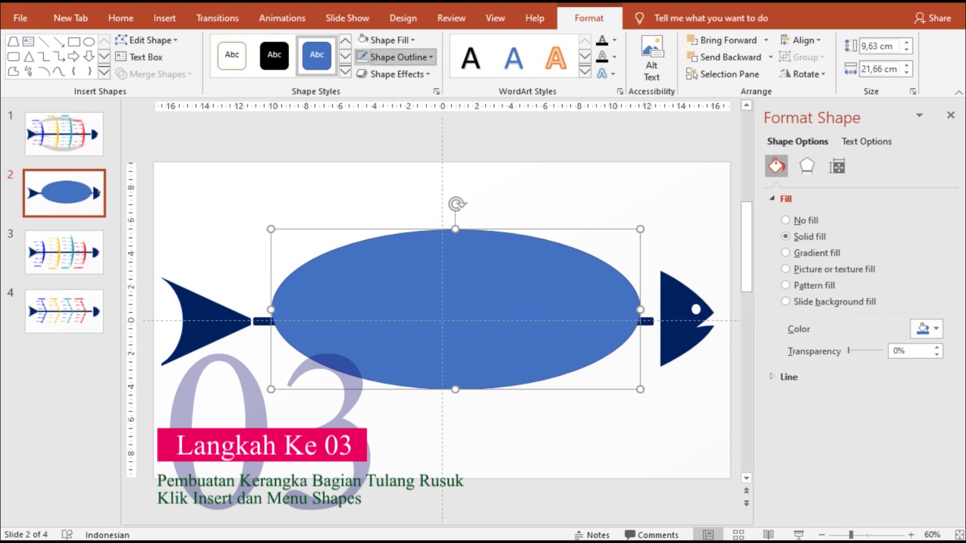
Remove the oval's outline, leaving a solid blue body.
left_click(397, 57)
left_click(402, 217)
key("Escape")
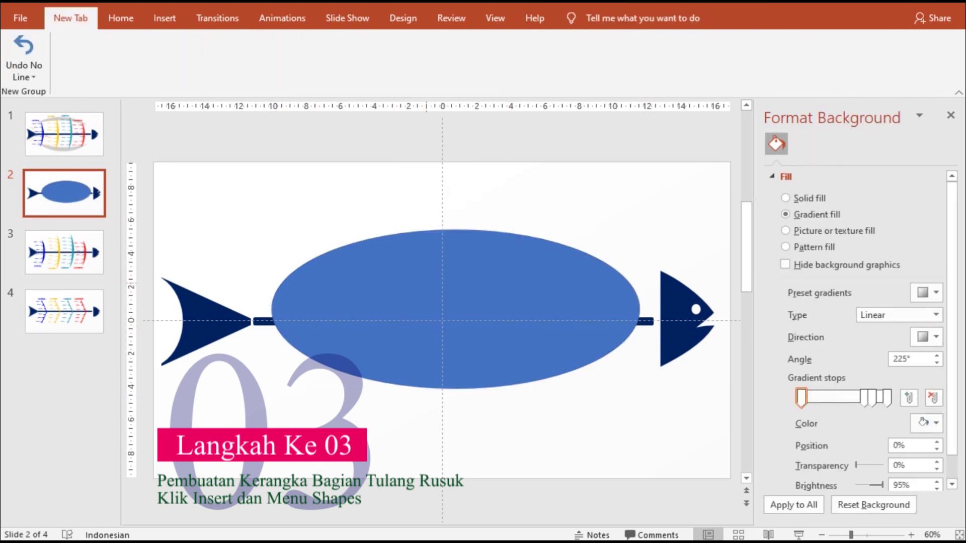
left_click(455, 281)
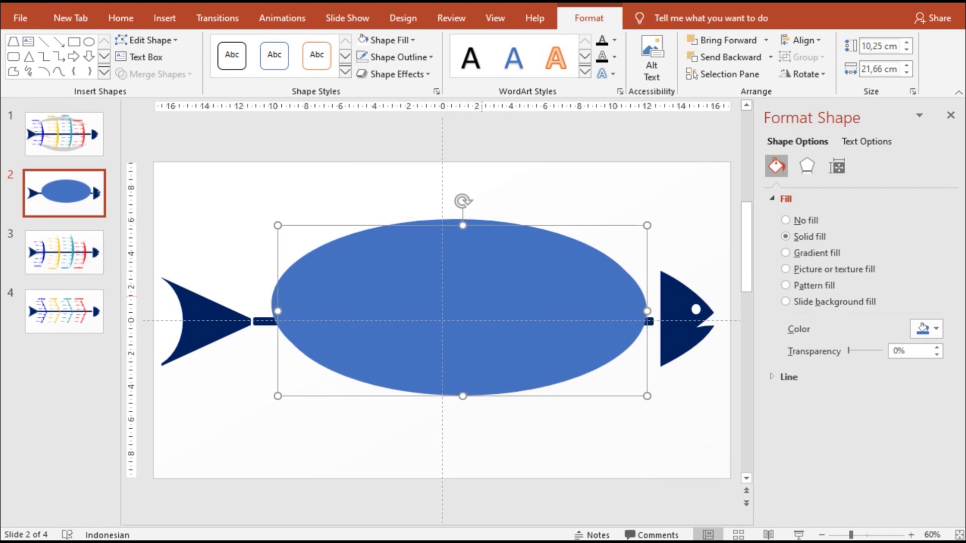
Reposition and widen the oval, fill it white, and select it with the blue arc for merging.
left_click_drag(455, 303, 423, 336)
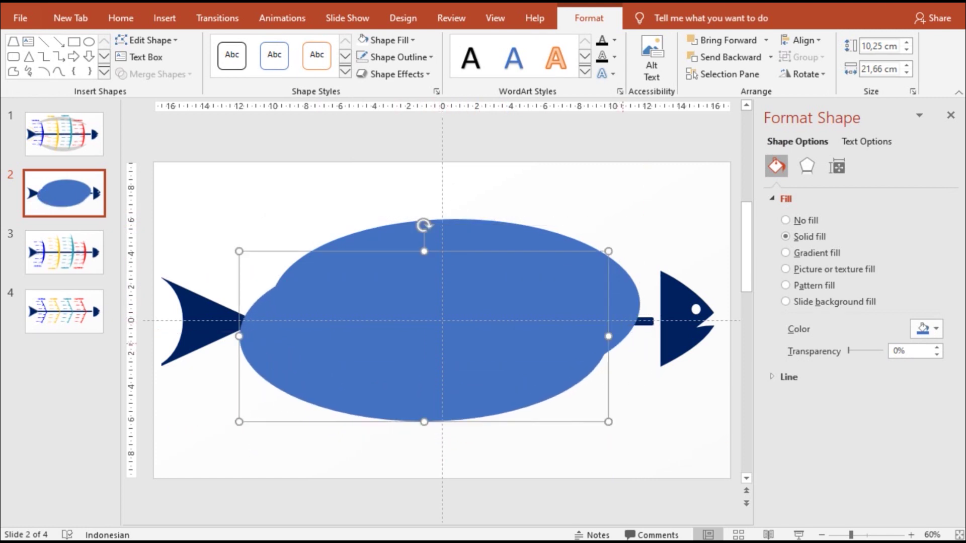
left_click_drag(608, 336, 701, 336)
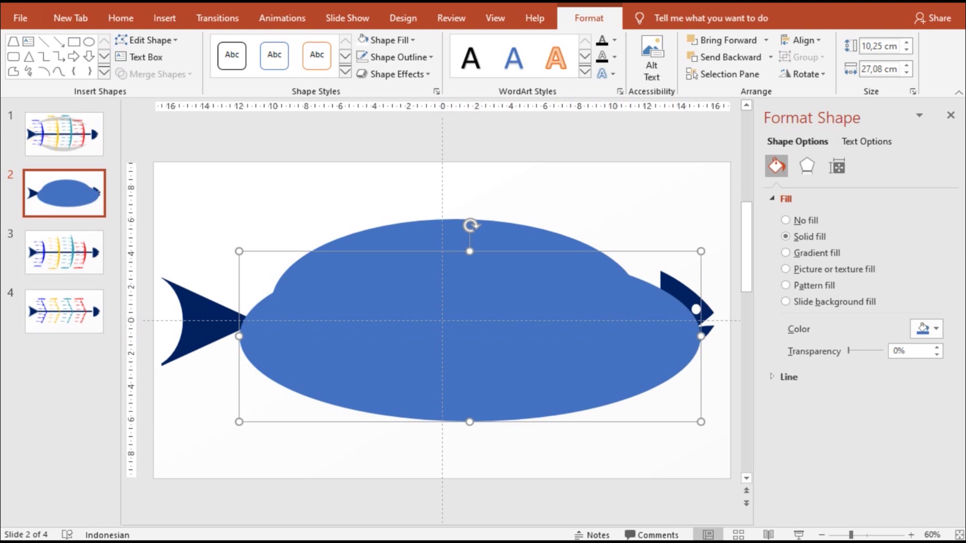
left_click(363, 40)
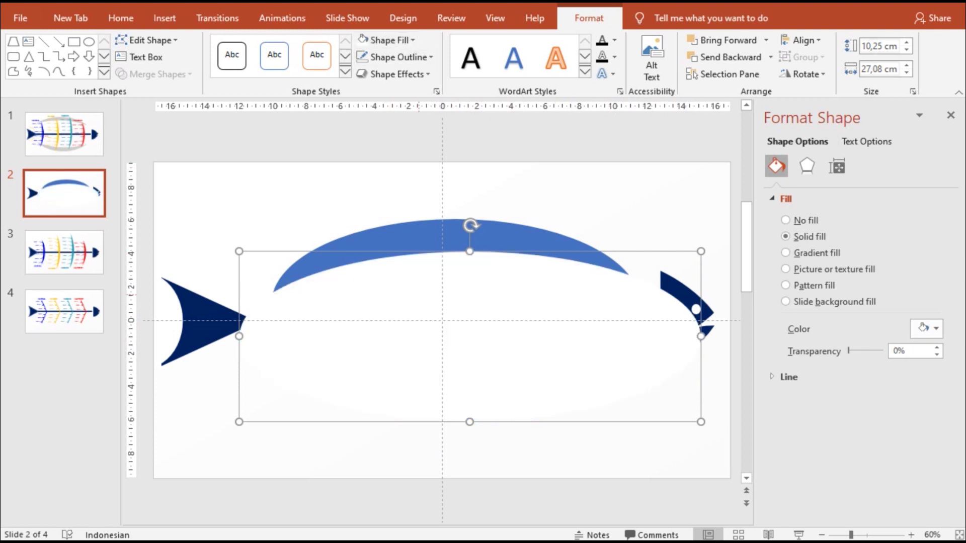
mouse_move(469, 336)
left_mouse_down()
mouse_move(469, 326)
mouse_move(464, 342)
left_mouse_up()
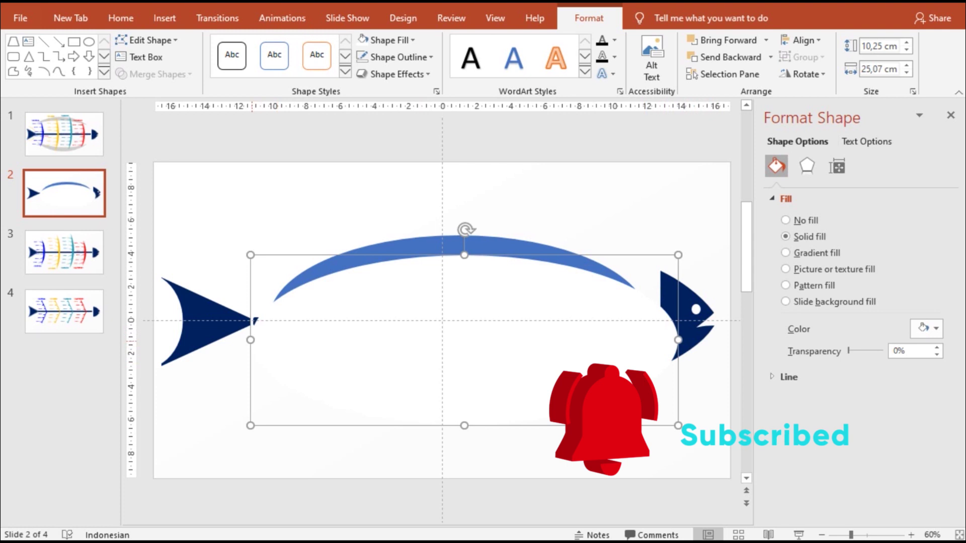
left_click_drag(250, 340, 243, 339)
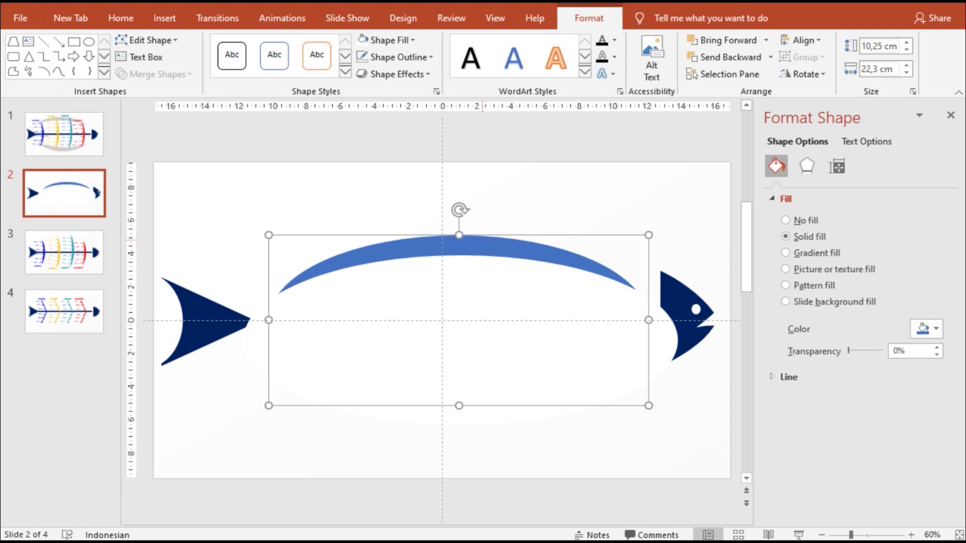
left_click(460, 382, "shift")
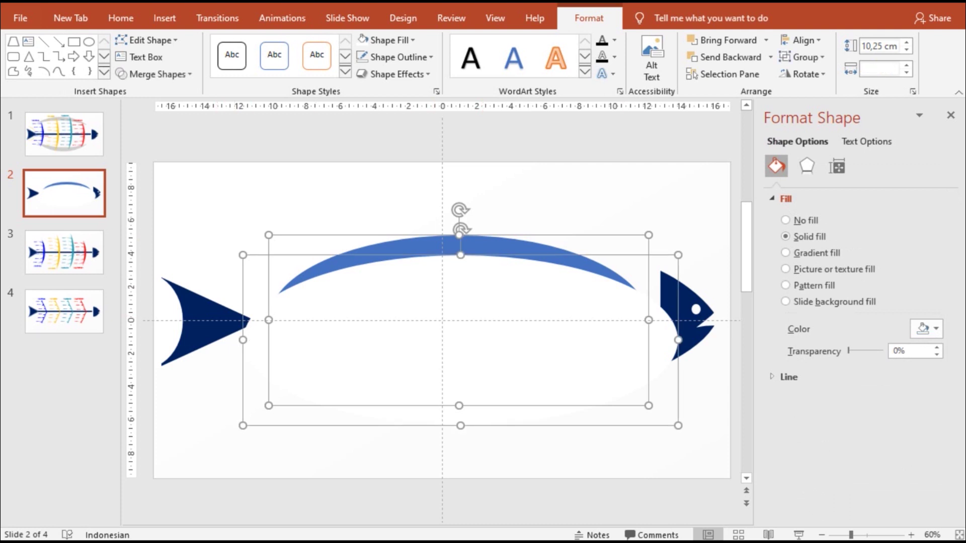
left_click(151, 74)
Subtract the oval to leave the rib, shorten it to 12.03 cm, and set it on the spine.
left_click(156, 161)
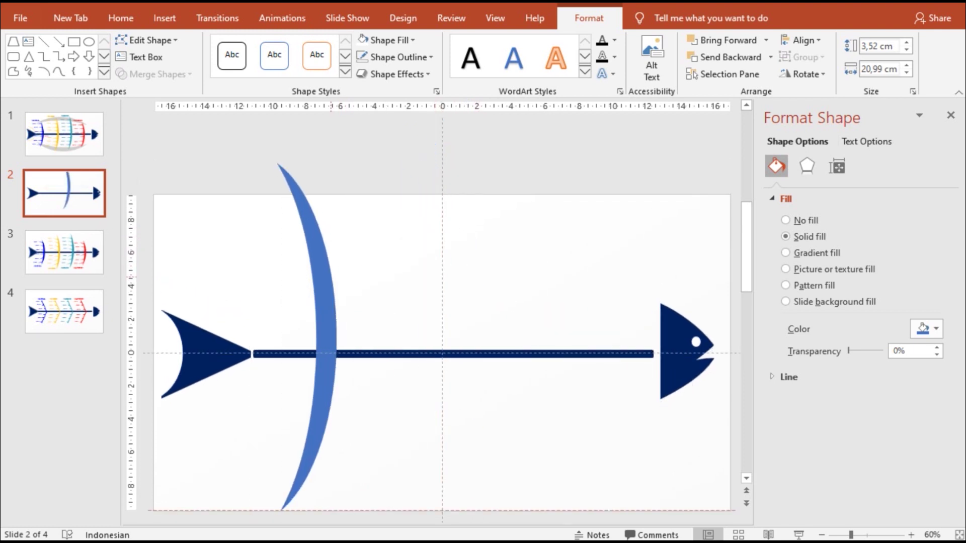
mouse_move(305, 129)
left_mouse_down()
mouse_move(305, 211)
mouse_move(305, 203)
left_mouse_up()
left_click_drag(305, 478, 312, 403)
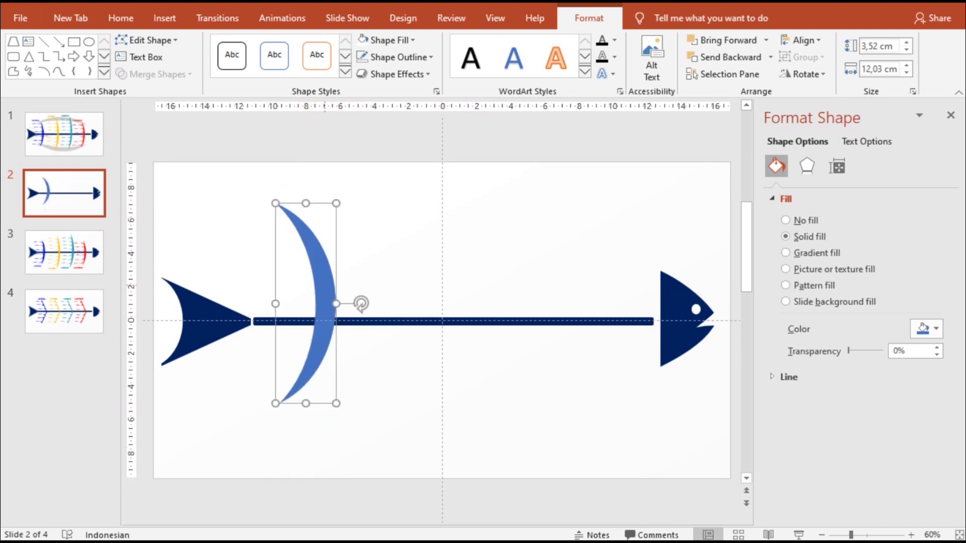
mouse_move(322, 302)
left_mouse_down()
mouse_move(329, 318)
mouse_move(323, 296)
left_mouse_up()
left_click_drag(369, 322, 343, 321)
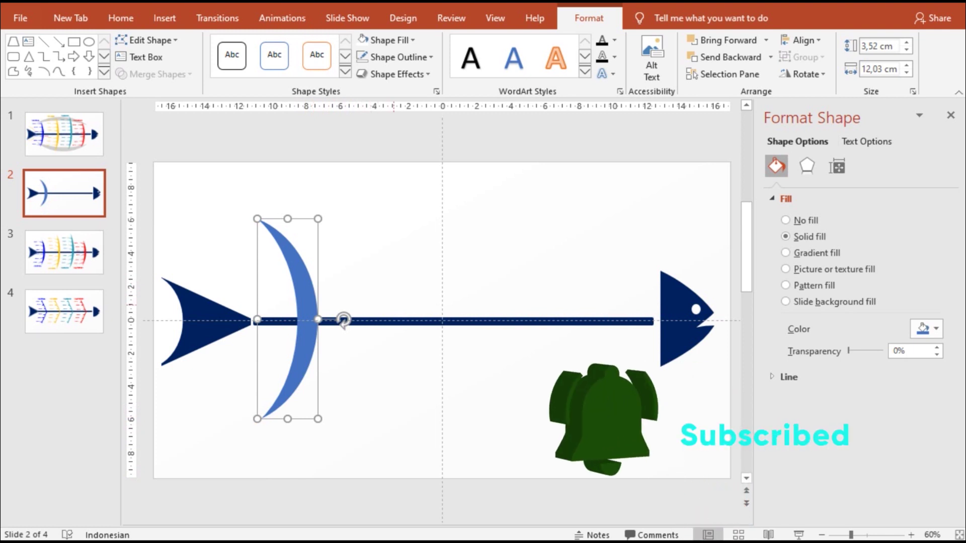
left_click_drag(344, 320, 629, 322)
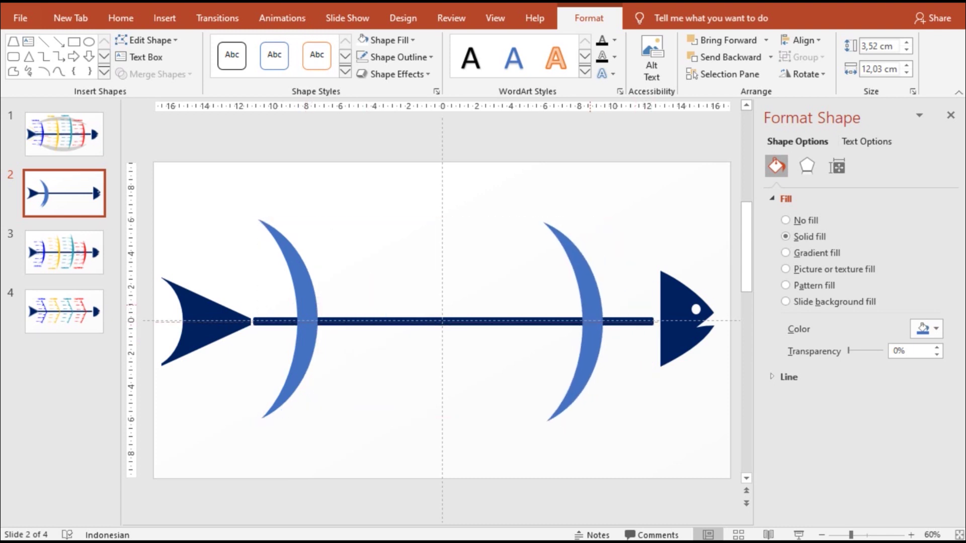
Duplicate the left rib, move it to the spine's centre, stretch it to 16.86 cm, and copy it rightward.
left_click(344, 320)
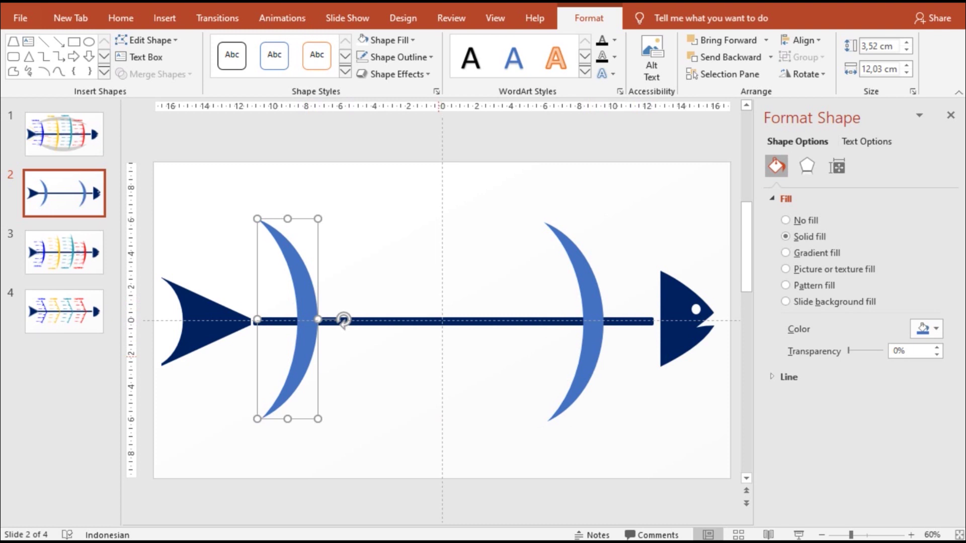
key("ctrl+d")
left_click_drag(351, 325, 457, 278)
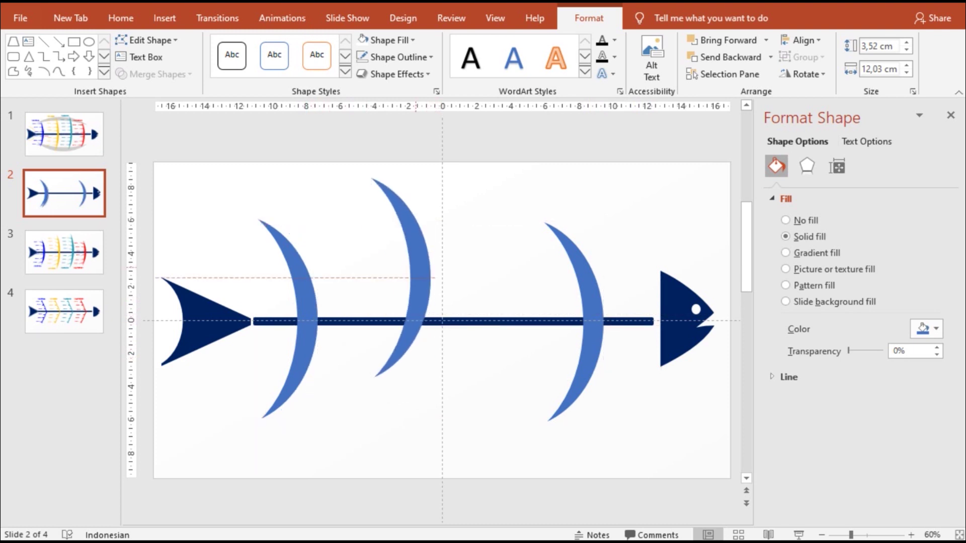
left_click_drag(400, 377, 401, 457)
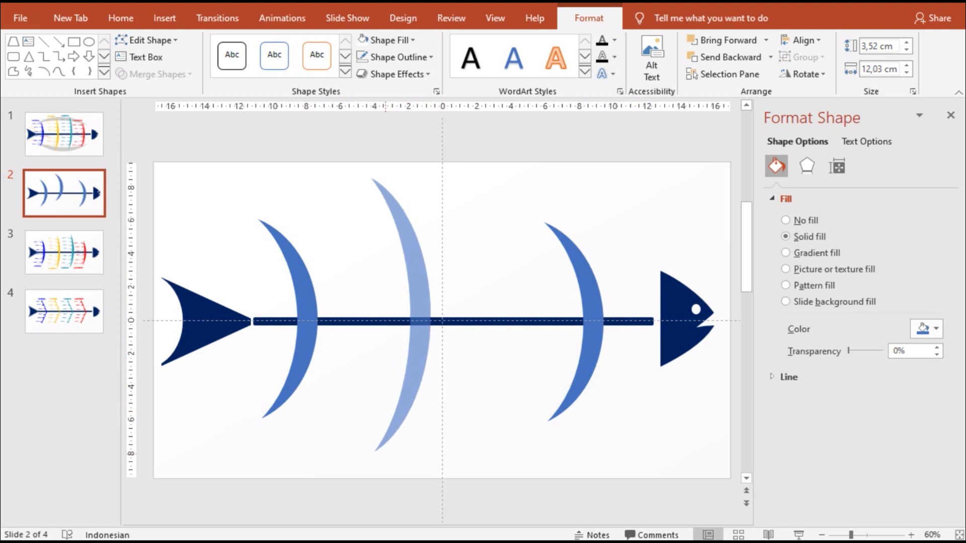
key("Escape")
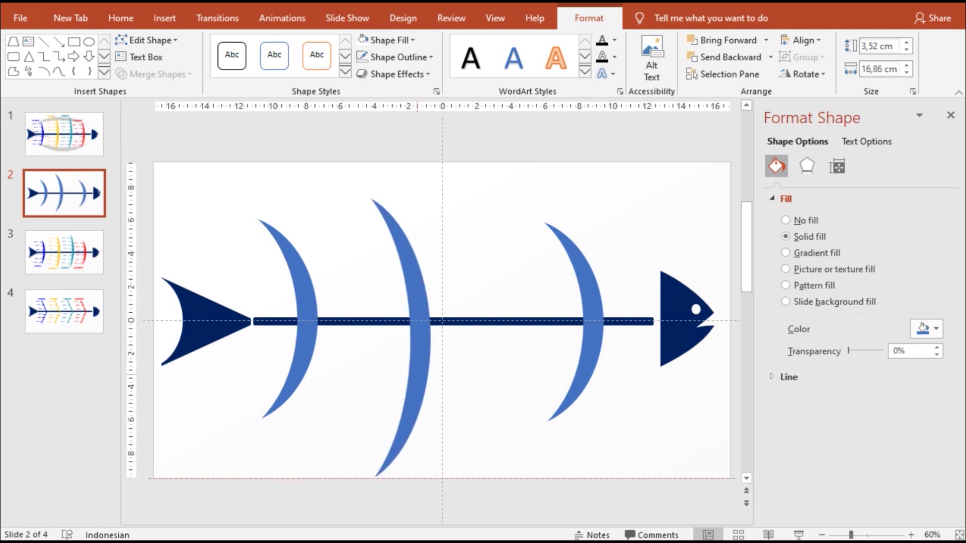
left_click(418, 357)
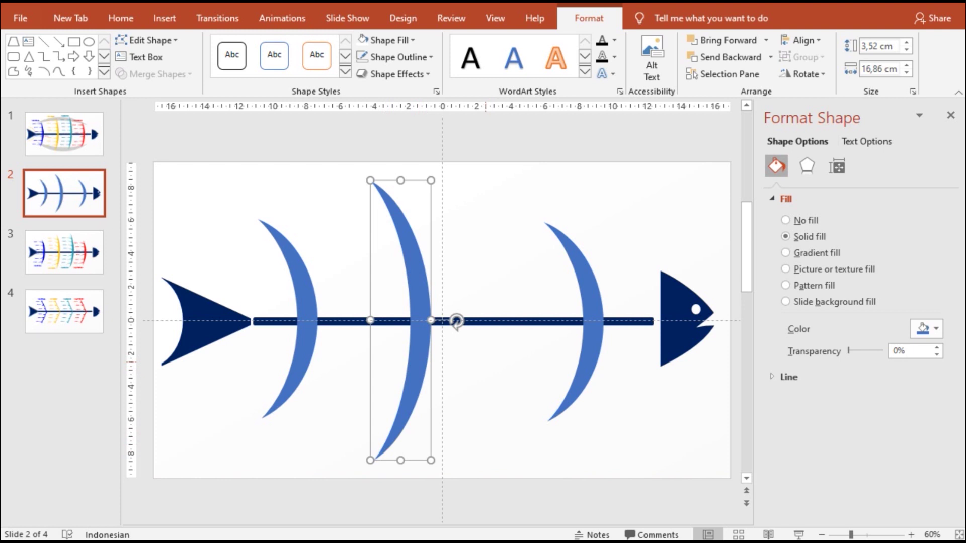
left_click_drag(456, 322, 529, 321)
key("Escape")
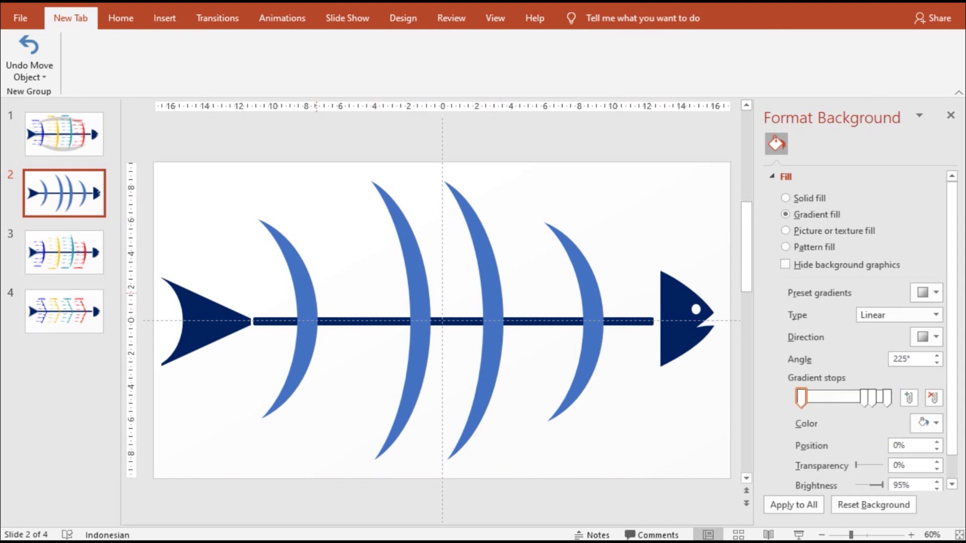
Fill the leftmost rib blue and the second rib yellow, removing both outlines.
left_click(314, 322)
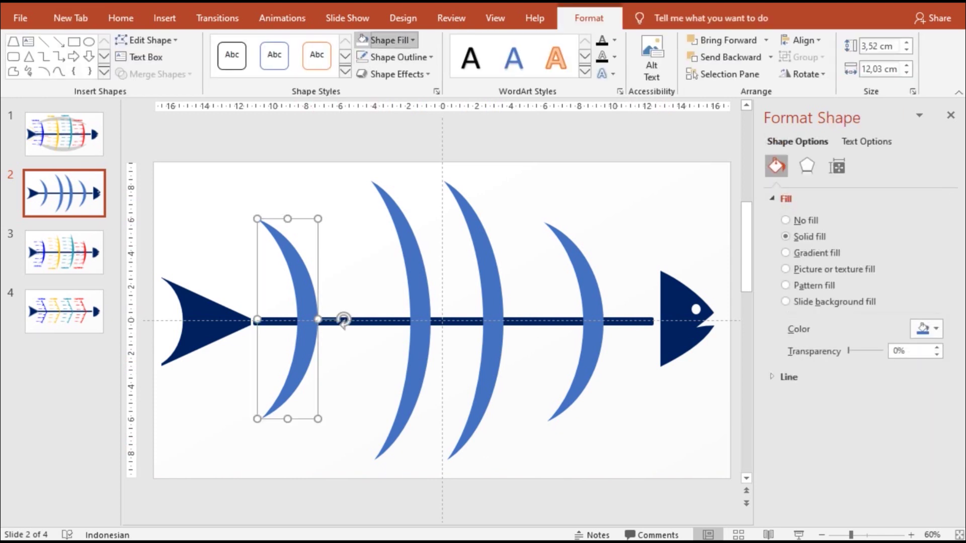
left_click(387, 40)
left_click(364, 183)
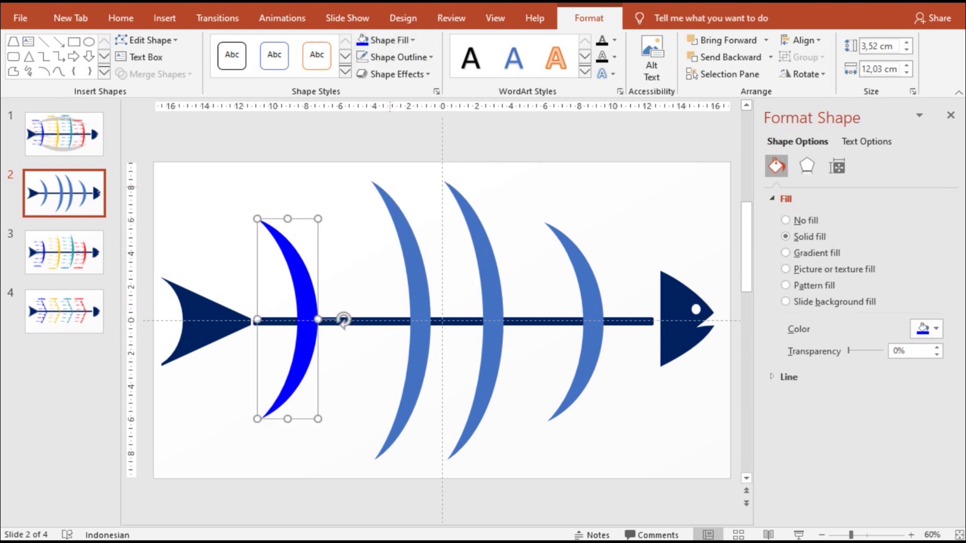
left_click(397, 56)
left_click(397, 57)
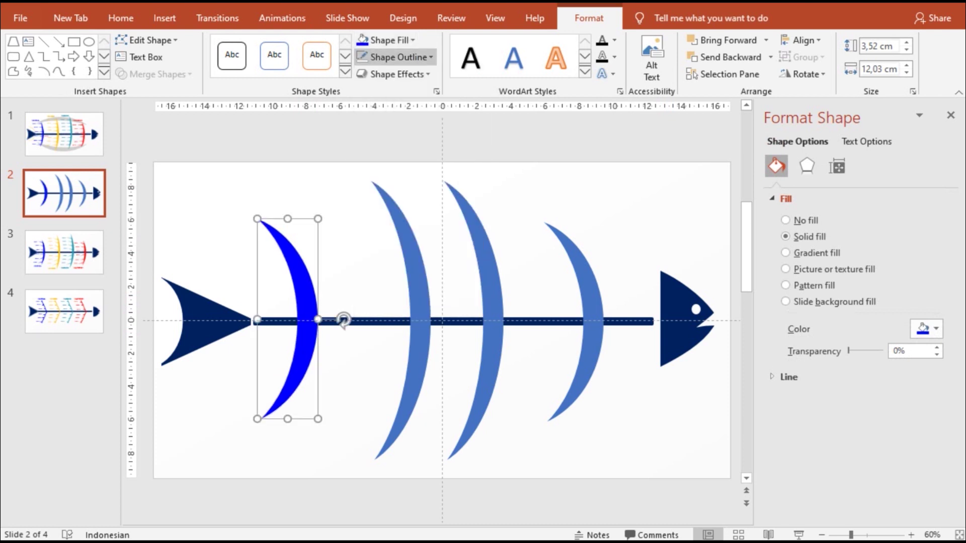
left_click(413, 278)
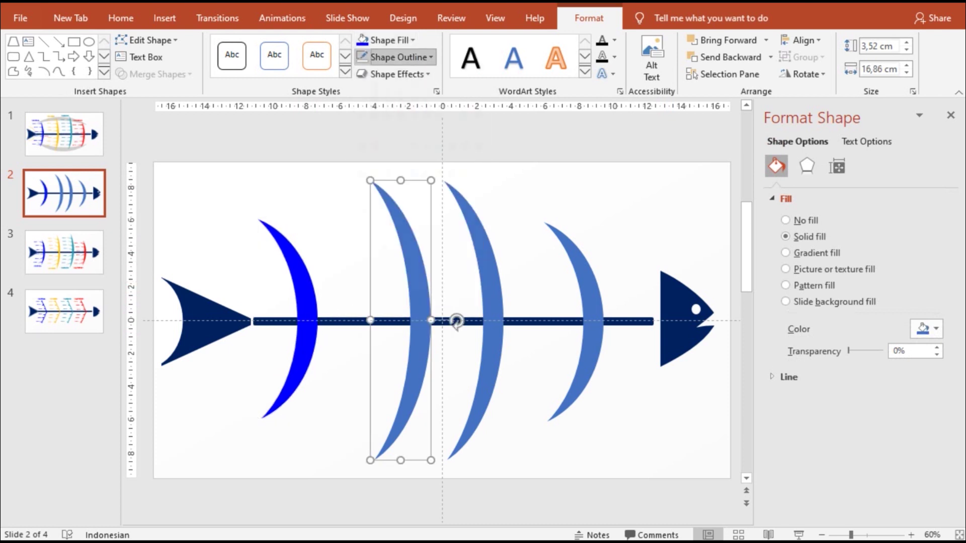
left_click(397, 57)
left_click(388, 172)
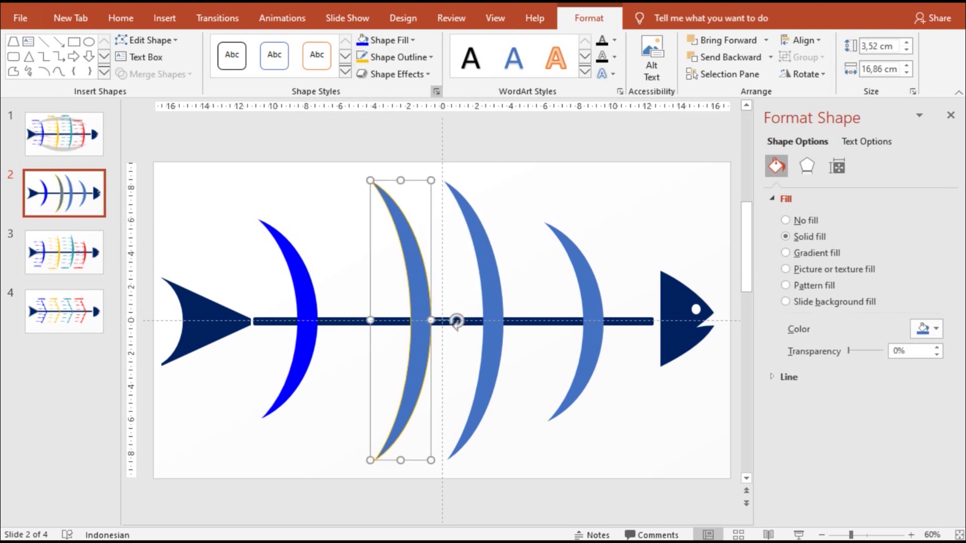
left_click(397, 57)
left_click(417, 216)
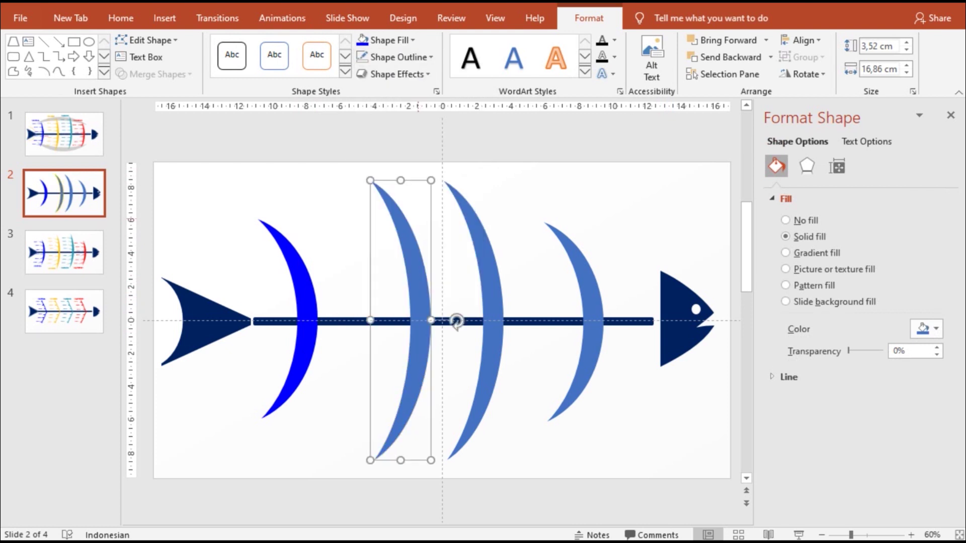
left_click(383, 40)
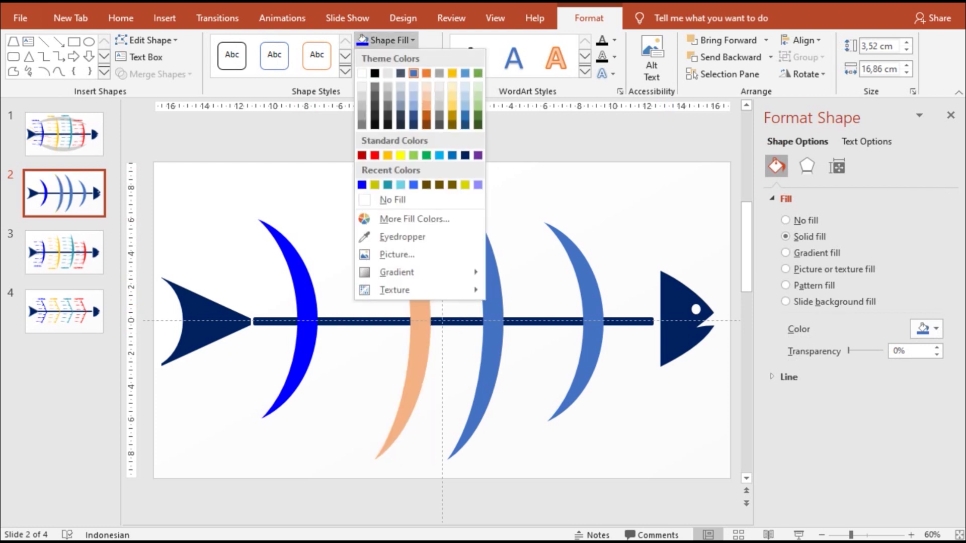
left_click(388, 156)
Fill the third rib green and the rightmost rib red.
left_click(493, 319)
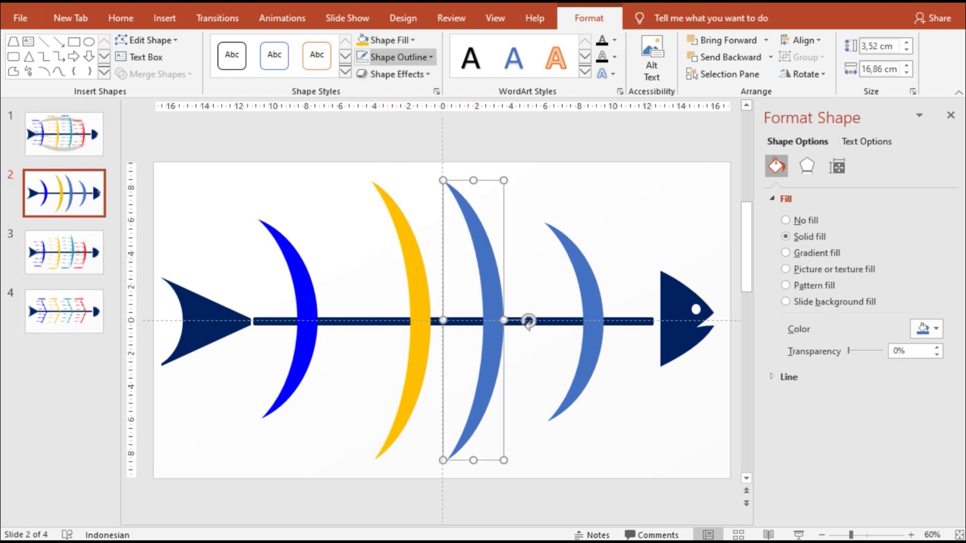
left_click(397, 57)
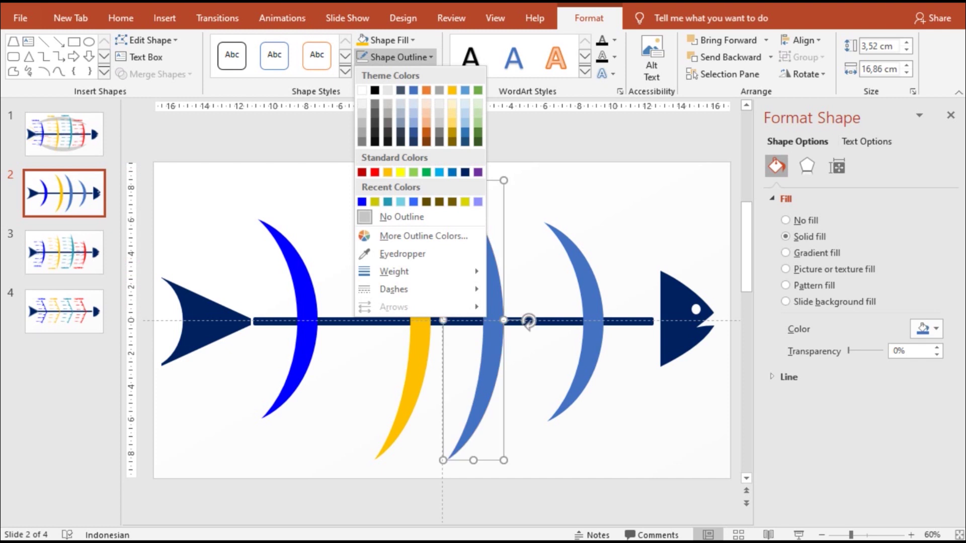
key("Escape")
left_click(385, 40)
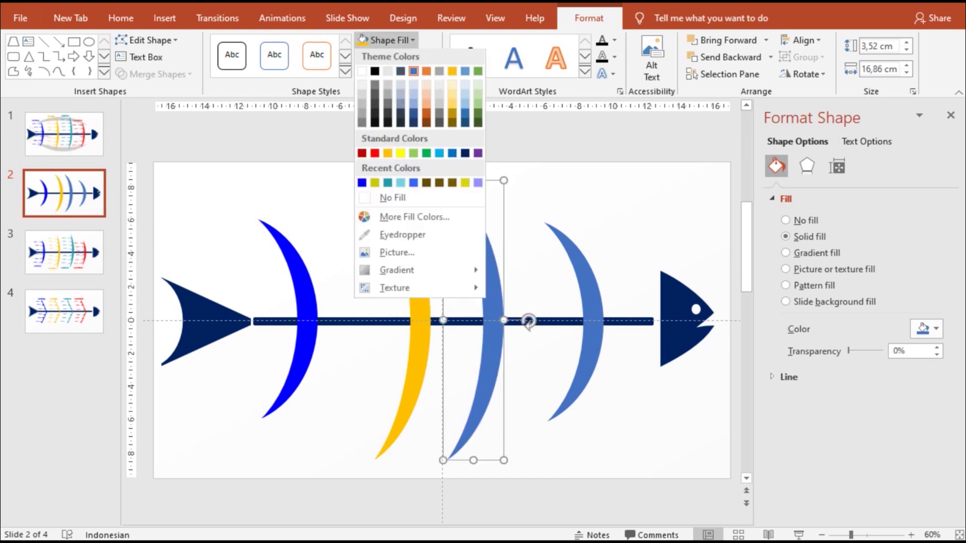
left_click(426, 155)
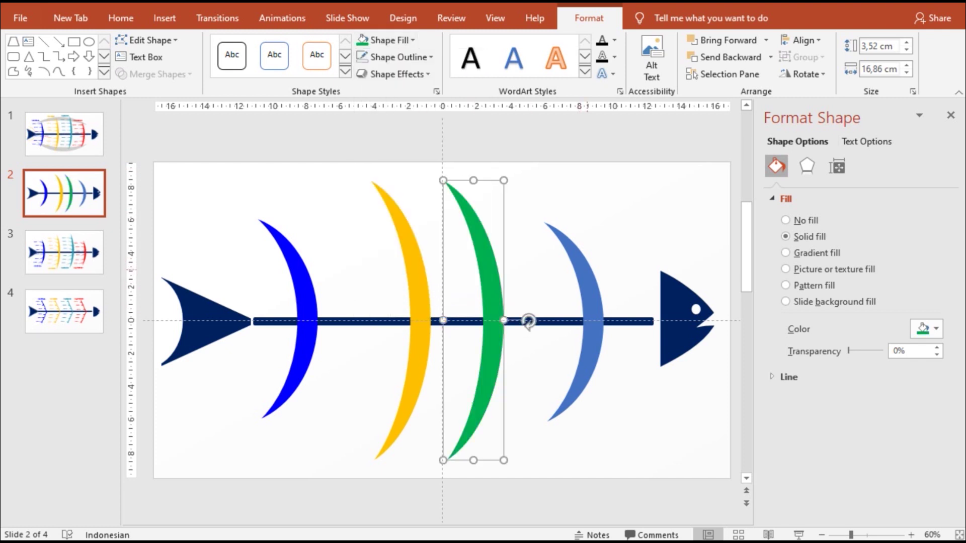
left_click(594, 321)
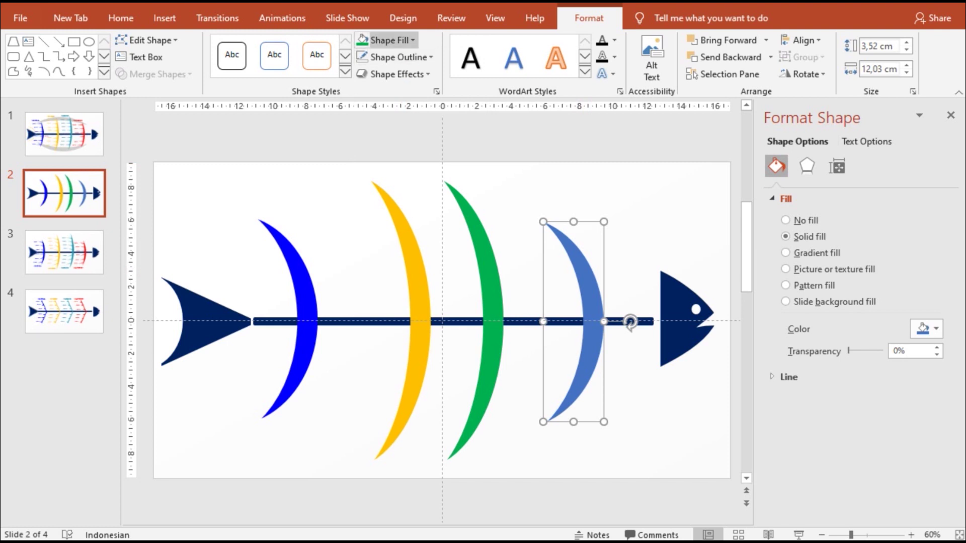
left_click(384, 40)
left_click(374, 155)
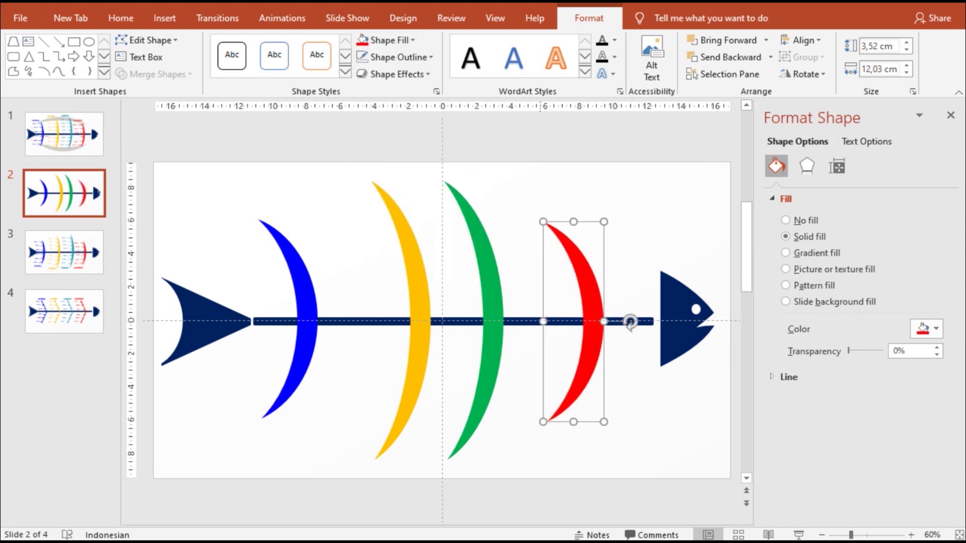
key("Escape")
Nudge the green rib right so the four ribs are evenly spaced.
left_click(495, 322)
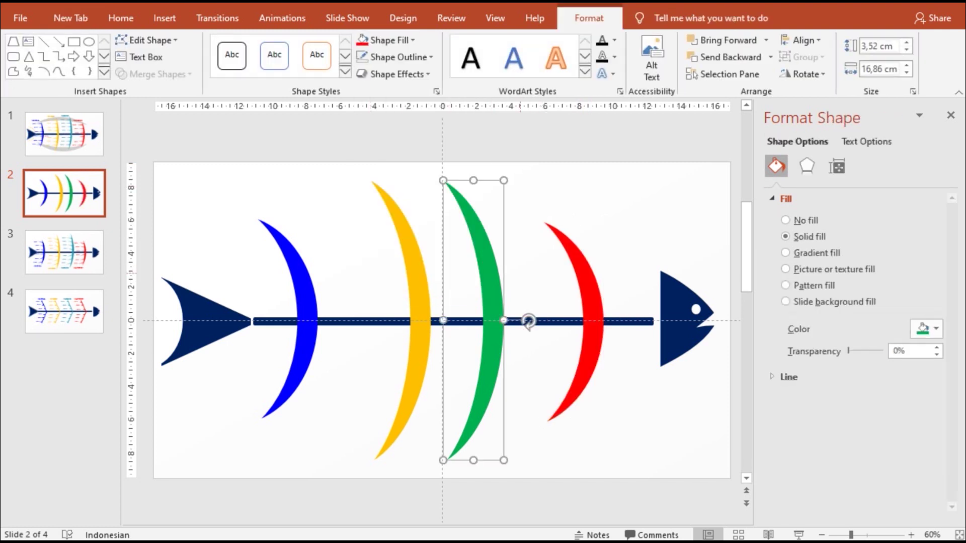
key("Right")
key("Tab")
key("Tab")
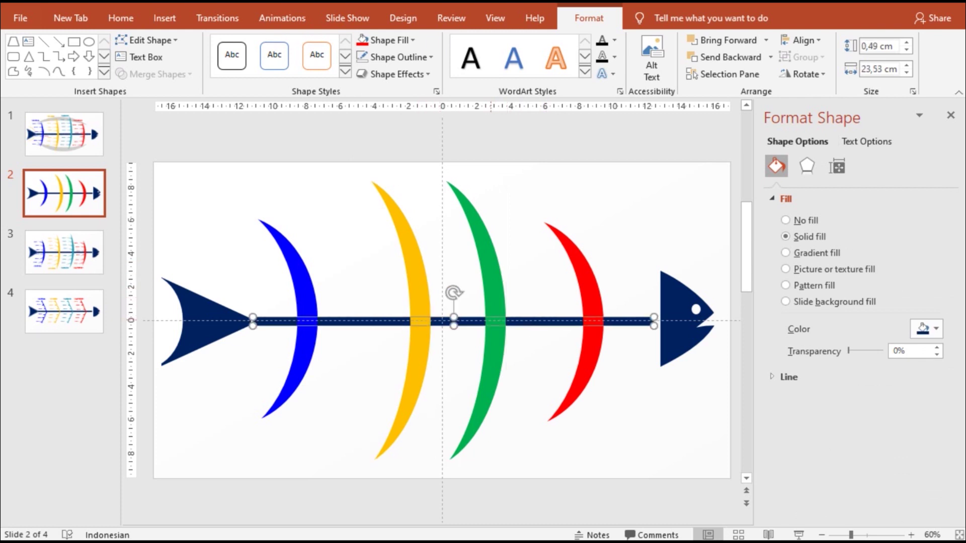
left_click(482, 251)
key("Right")
key("Right")
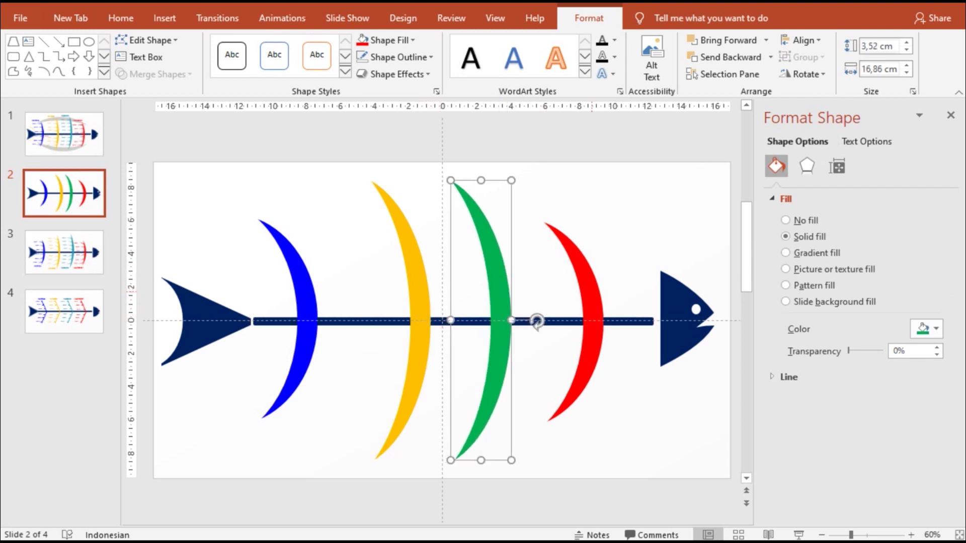
key("Right")
key("Tab")
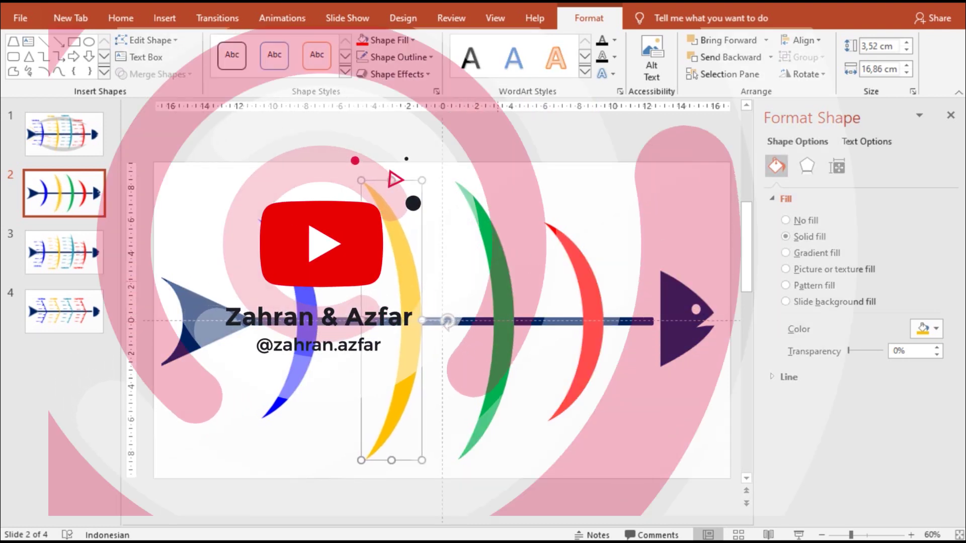
key("shift+Tab")
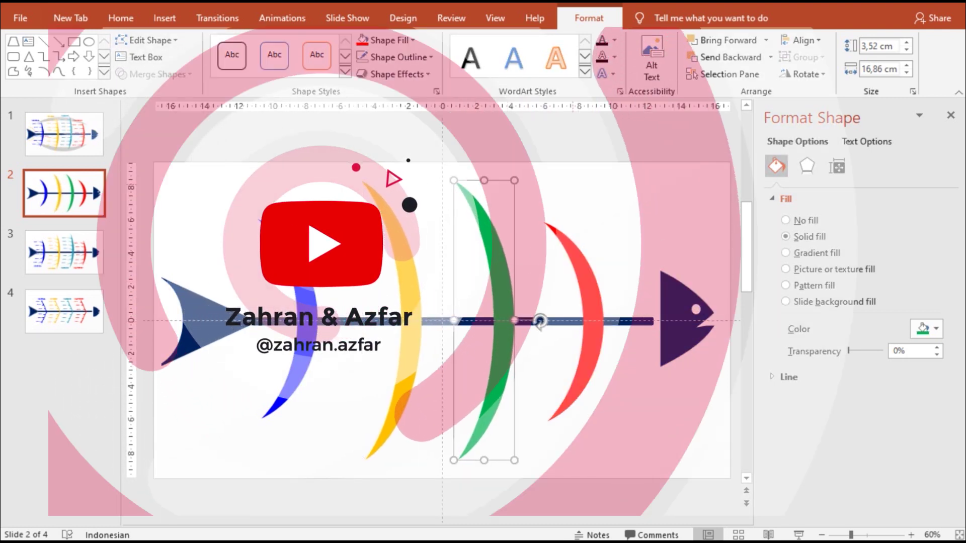
key("Escape")
Draw a small isosceles triangle above the blue rib.
left_click(121, 17)
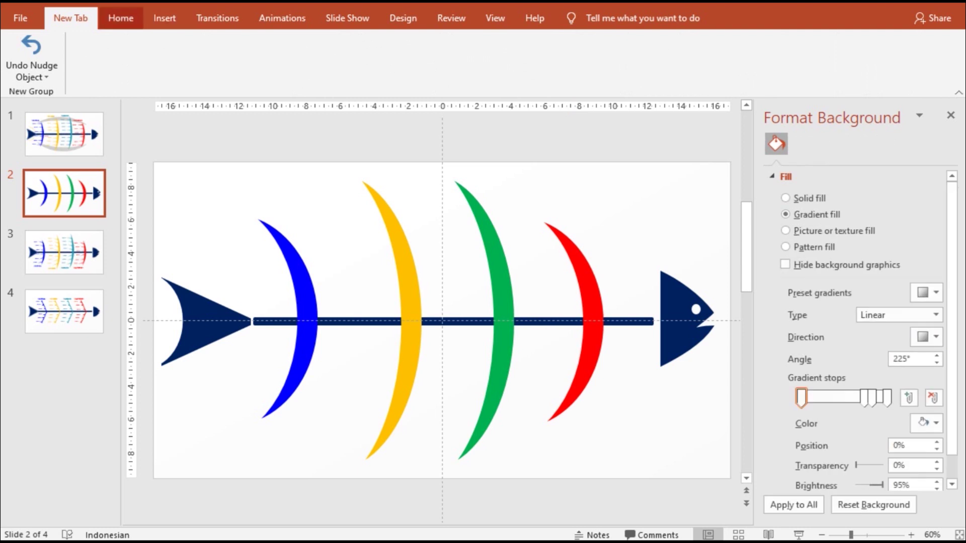
left_click(164, 18)
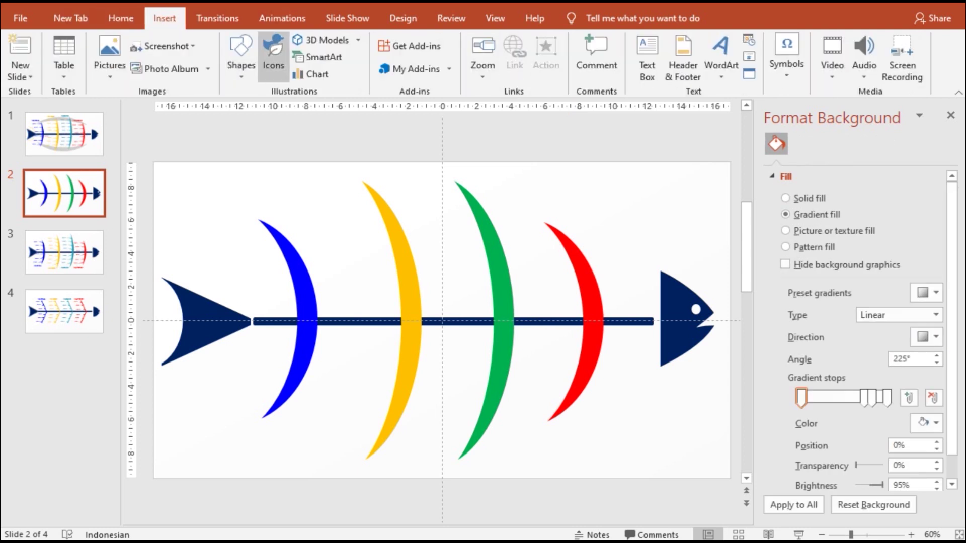
left_click(241, 55)
left_click(237, 147)
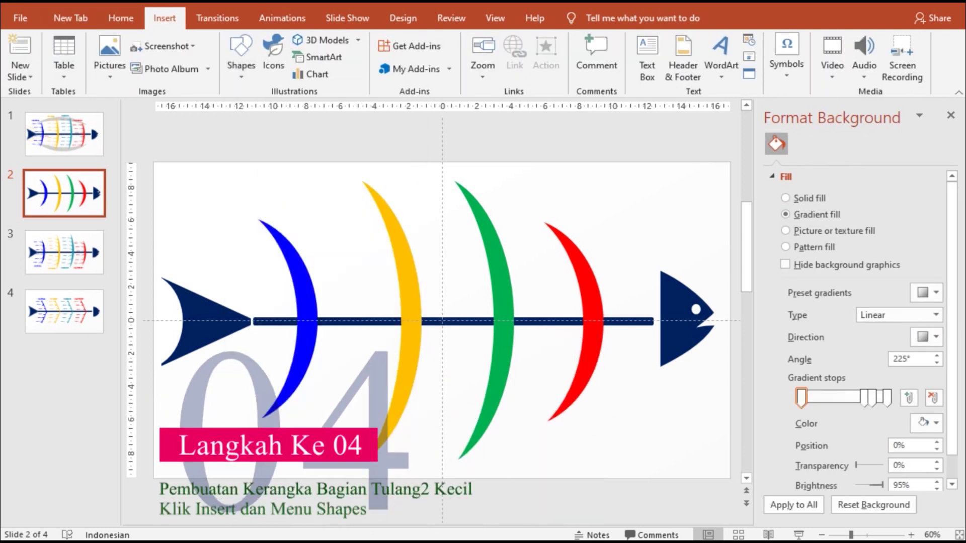
left_click_drag(286, 195, 306, 240)
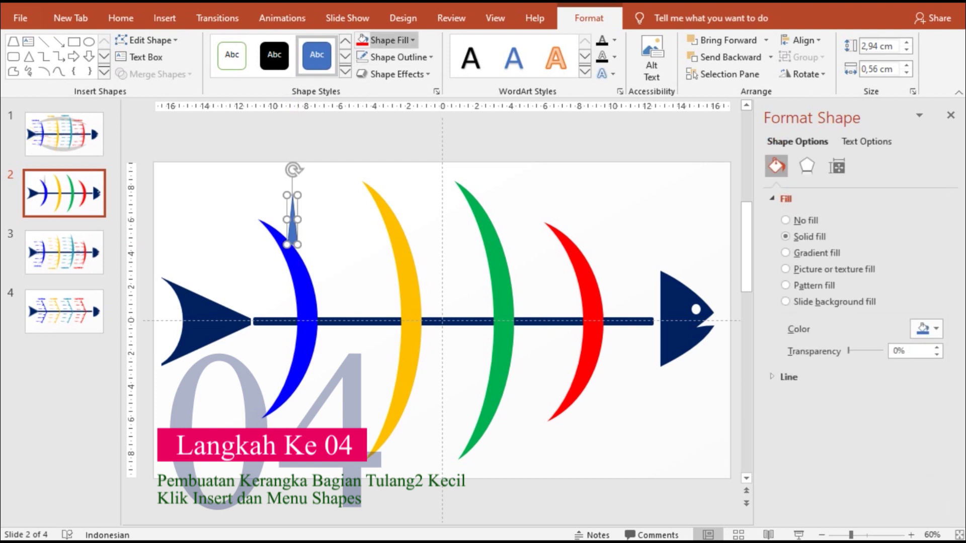
Fill the triangle blue, remove its outline, and rotate it horizontal pointing left.
left_click(385, 40)
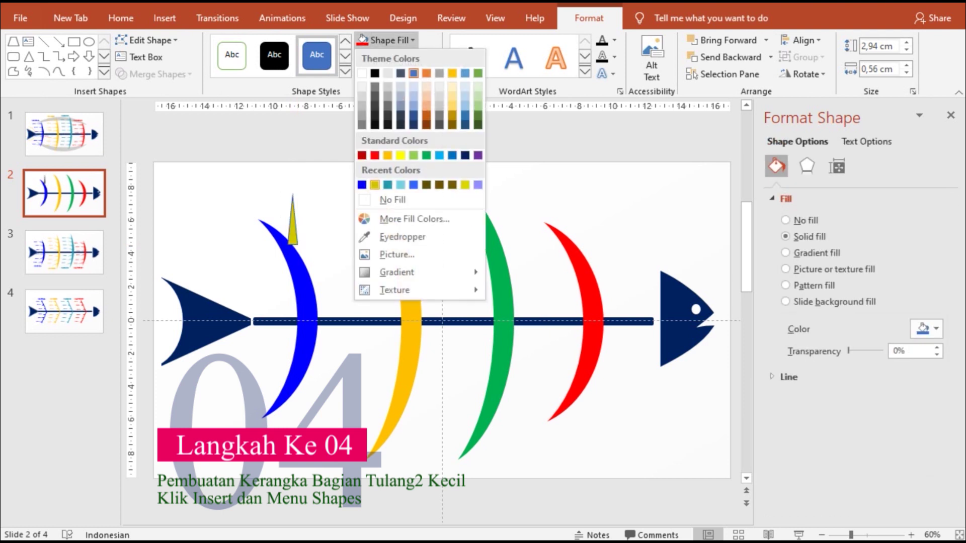
left_click(361, 184)
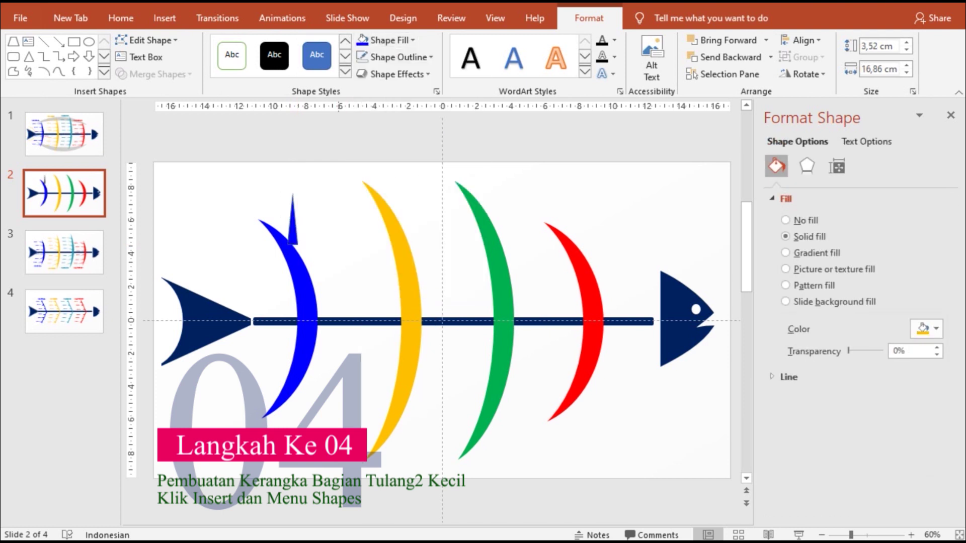
key("Escape")
left_click(293, 230)
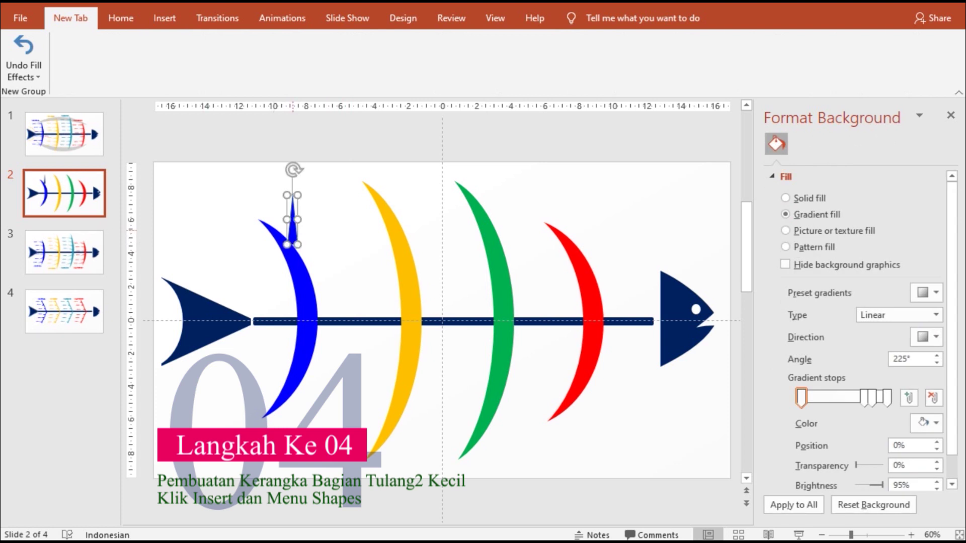
left_click(394, 57)
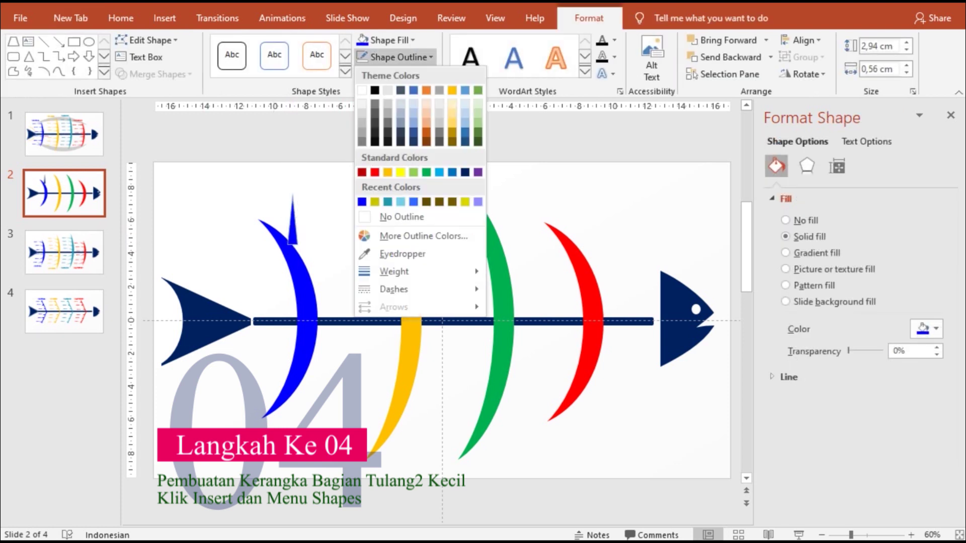
left_click(401, 216)
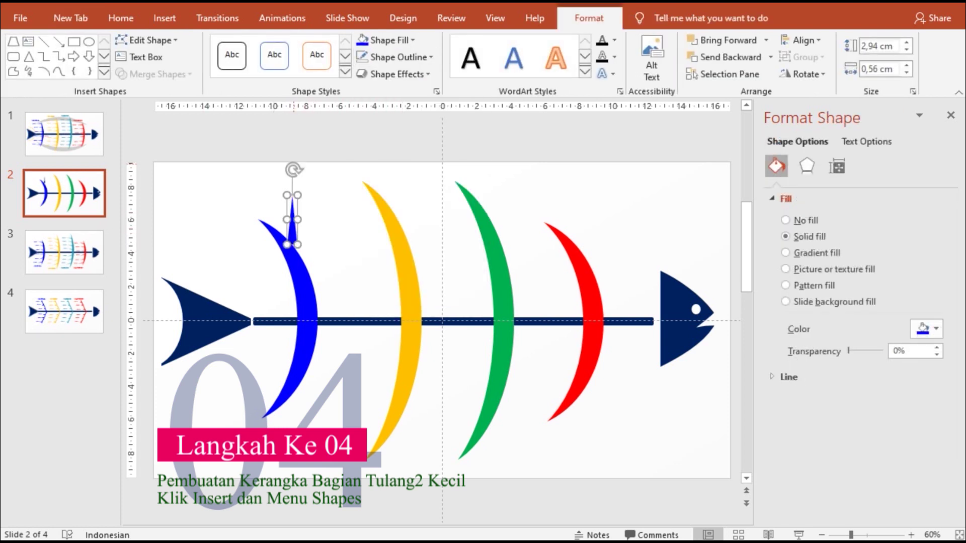
left_click_drag(293, 169, 241, 221)
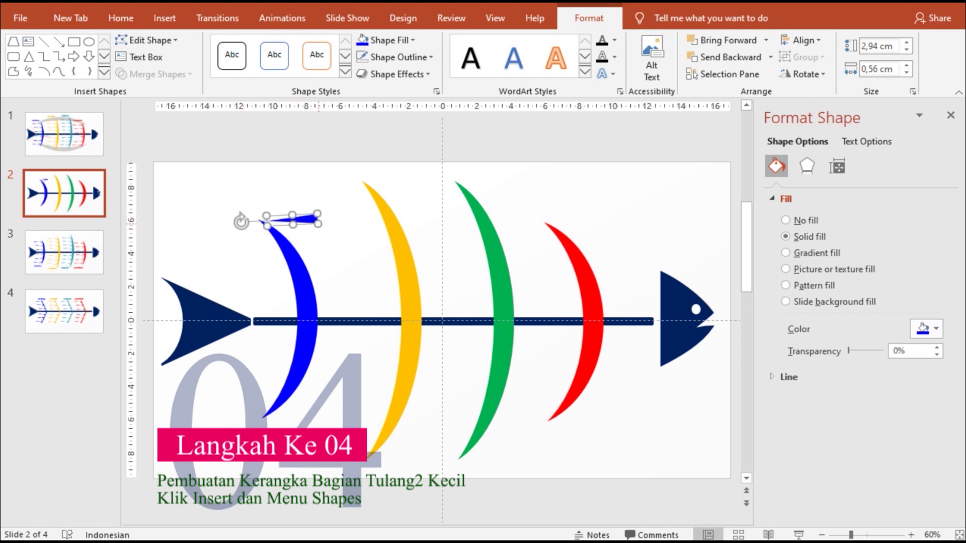
Shrink the blue fin to a thin 1.51 × 0.14 cm spike and duplicate it.
left_click_drag(317, 218, 253, 237)
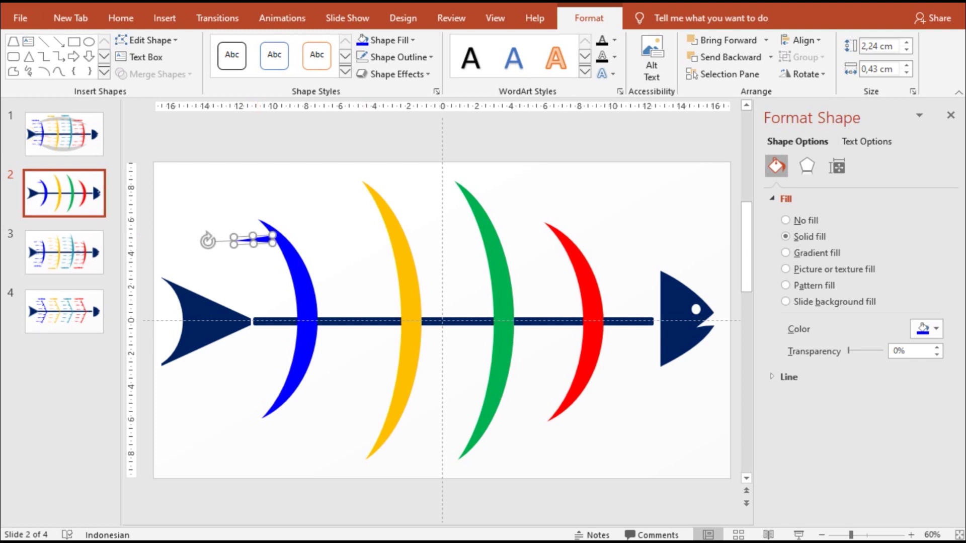
scroll(154, 213, "up", 4)
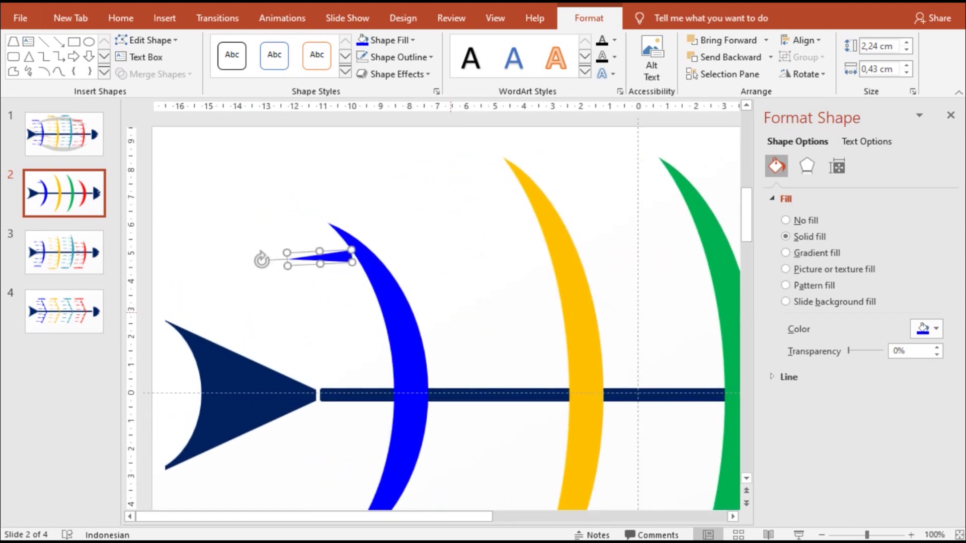
mouse_move(319, 264)
left_mouse_down()
mouse_move(340, 254)
mouse_move(300, 252)
mouse_move(314, 253)
left_mouse_up()
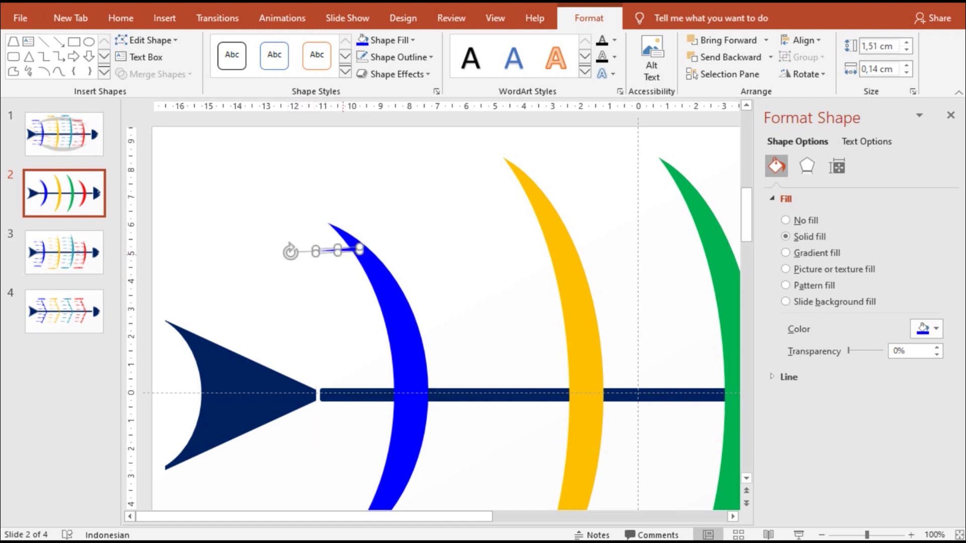
left_click(456, 267)
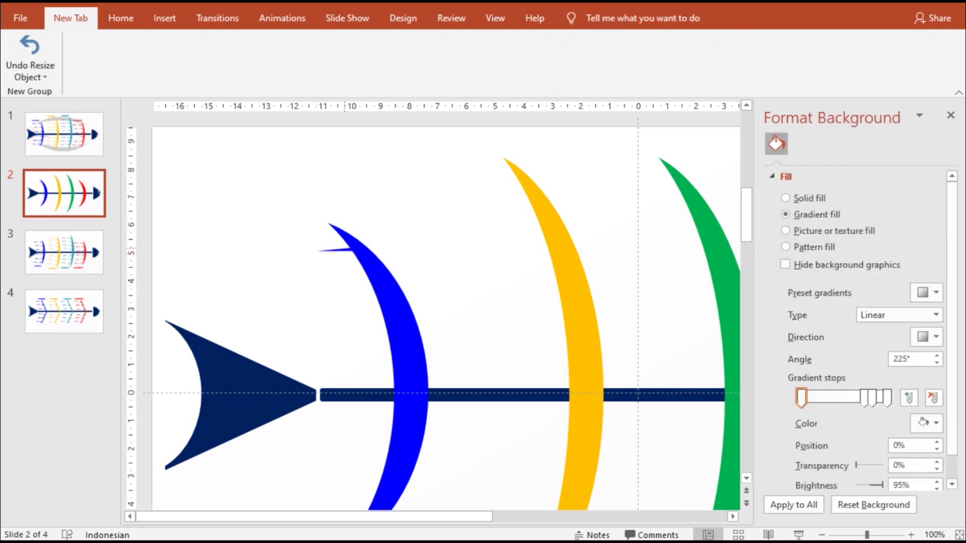
left_click(340, 248)
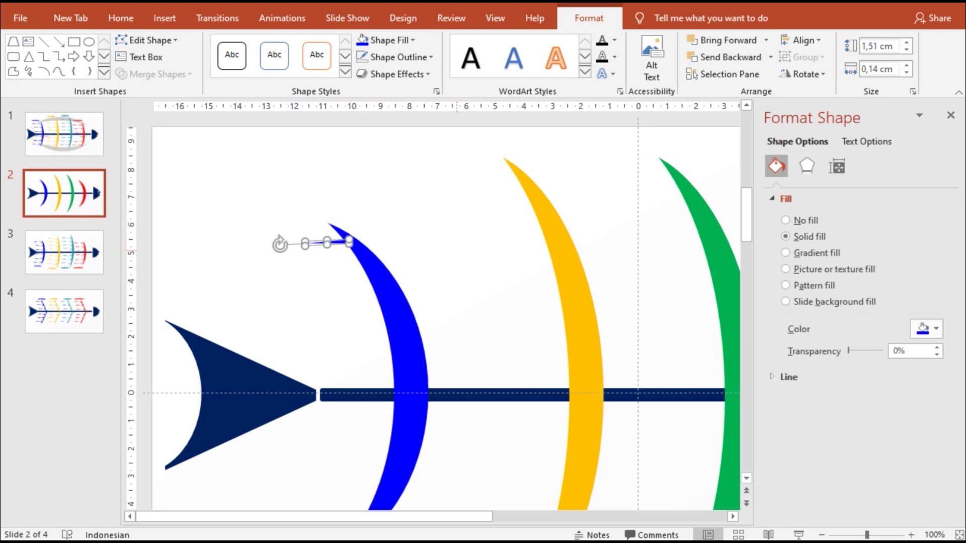
left_click(432, 247)
left_click(335, 243)
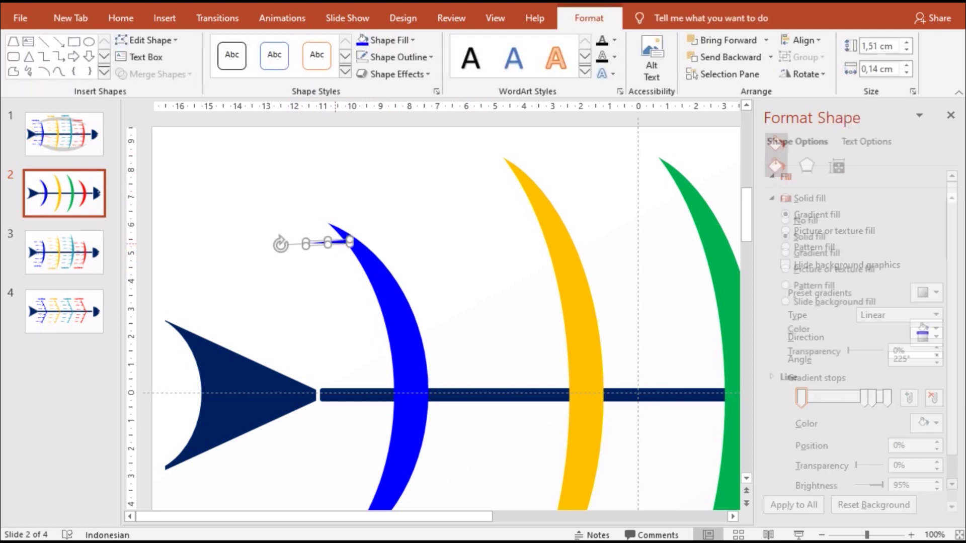
key("ctrl+d")
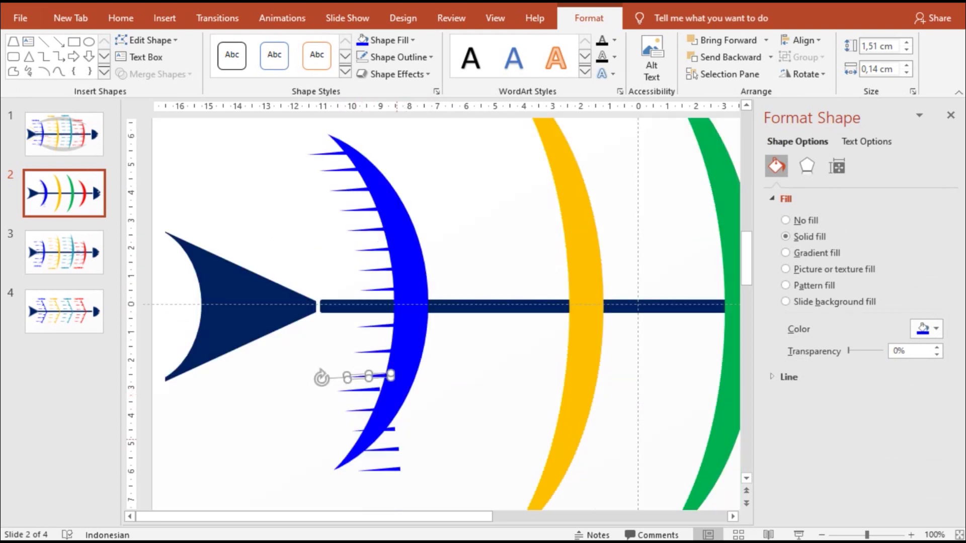
Place the duplicated fins down the blue rib's left side, tilting them to follow its curve.
left_click_drag(342, 378, 343, 431)
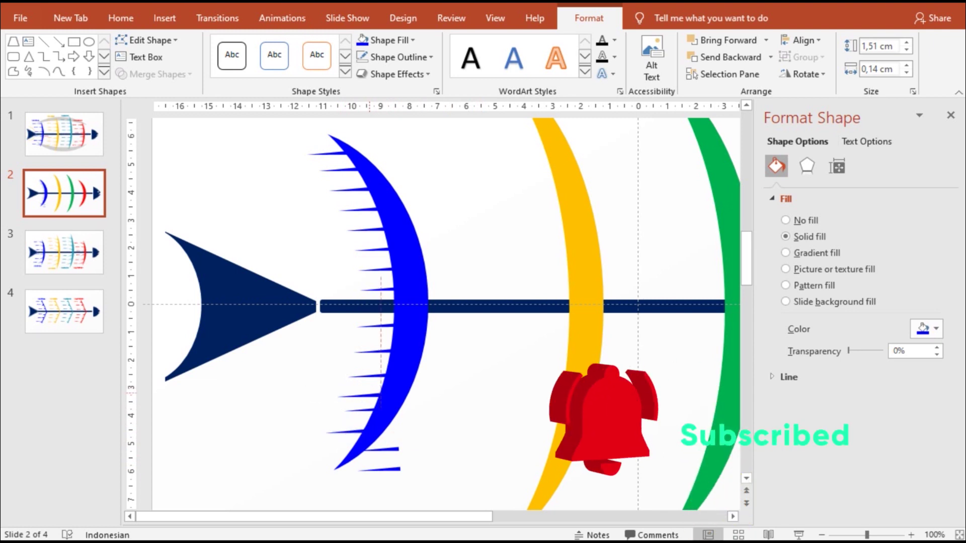
left_click(359, 397)
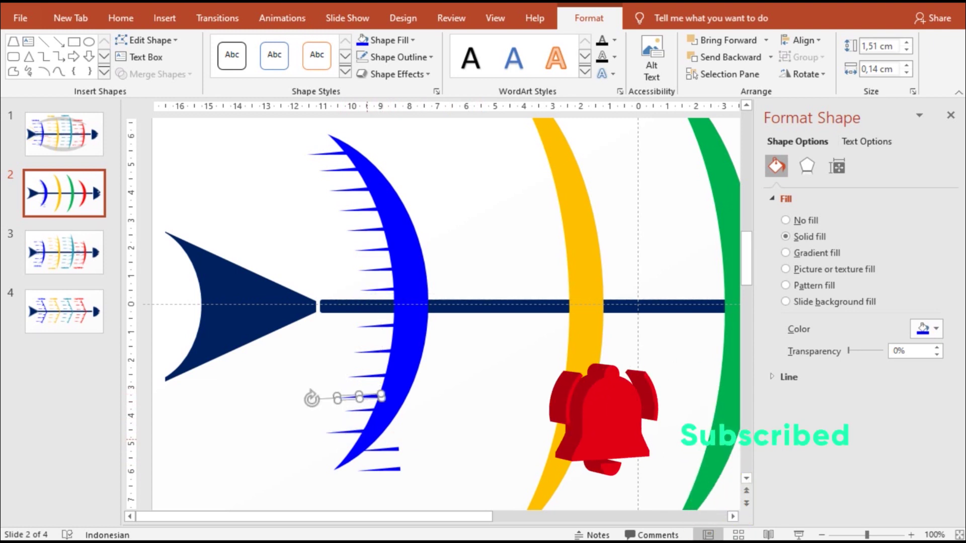
key("ctrl+z")
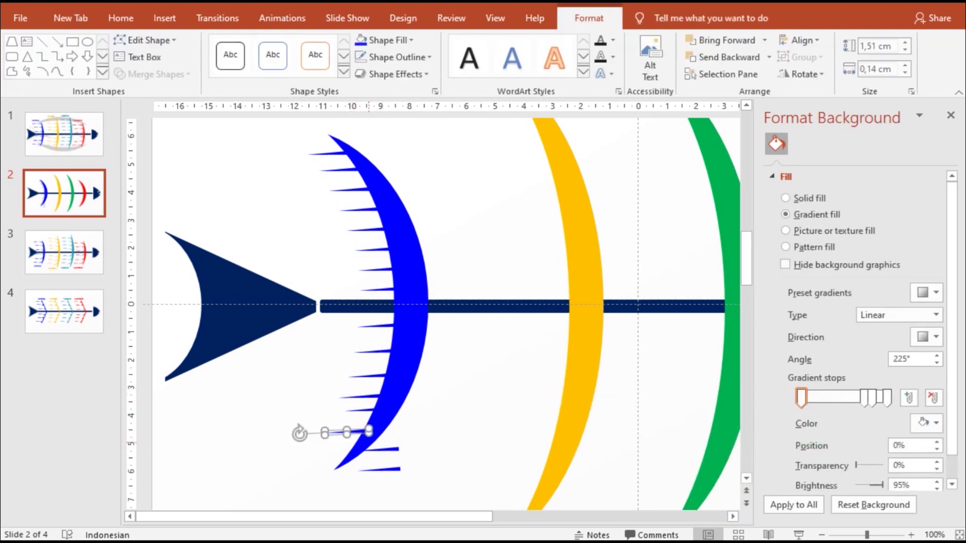
mouse_move(299, 432)
left_mouse_down()
mouse_move(298, 441)
mouse_move(366, 419)
left_mouse_up()
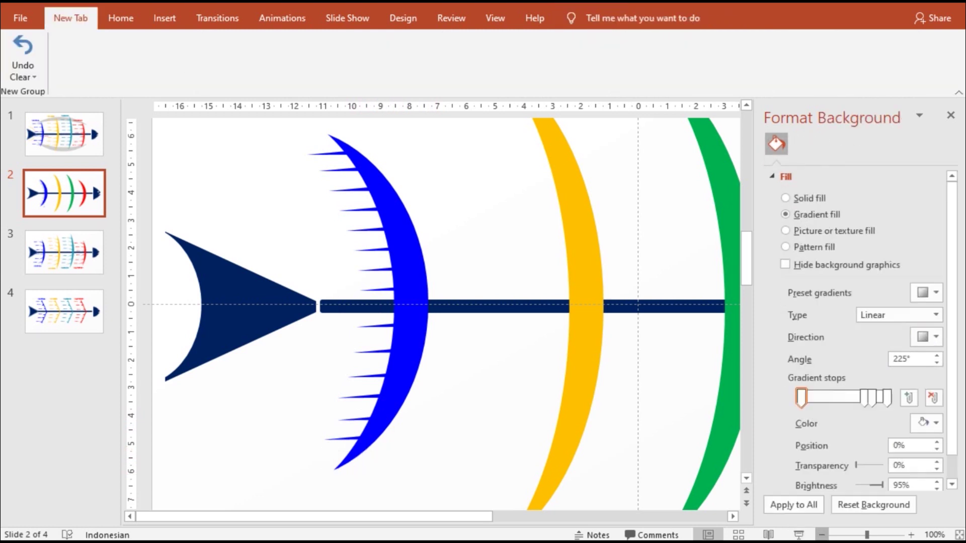
scroll(443, 312, "down", 4)
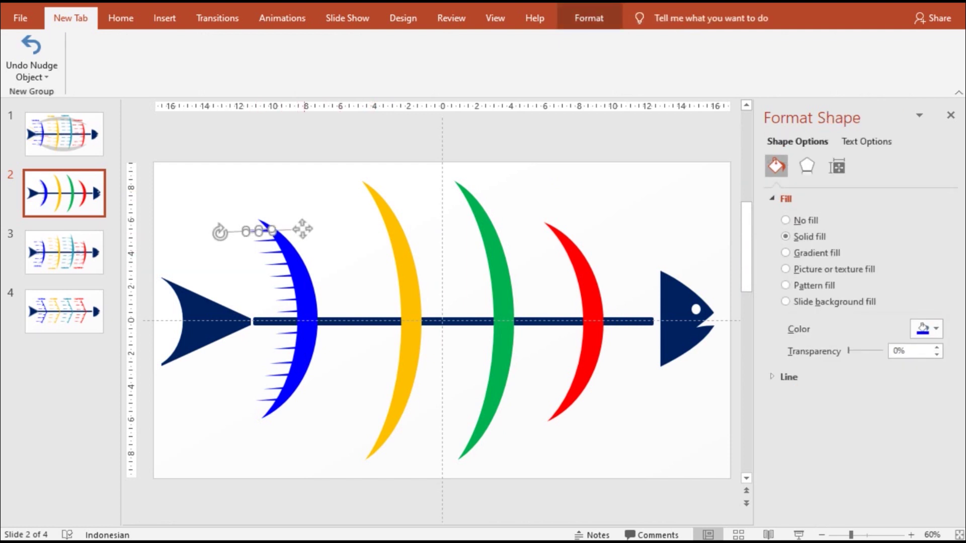
Duplicate the blue rib's fins and move the copies onto the red rib's outer edge.
left_click_drag(233, 222, 308, 415)
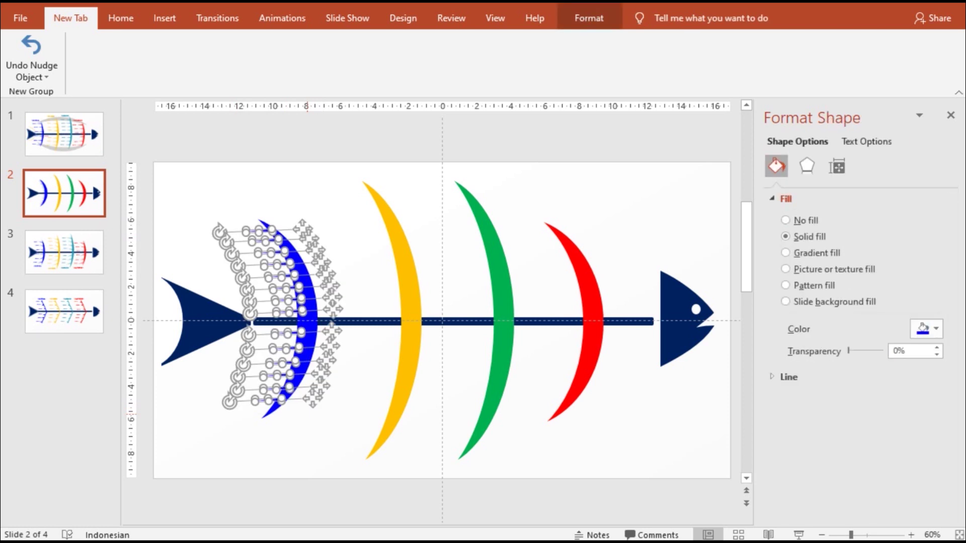
key("ctrl+d")
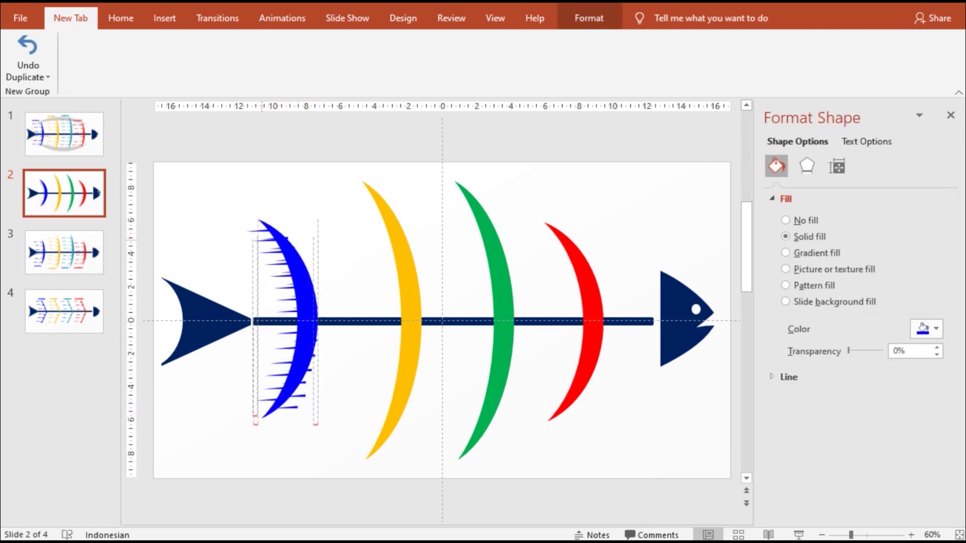
left_click_drag(282, 322, 569, 329)
key("Left")
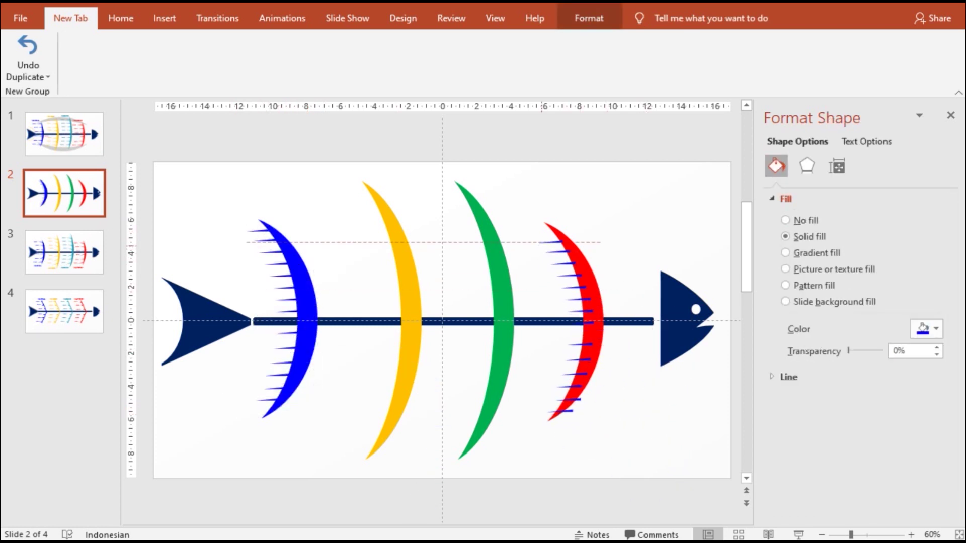
key("Up")
key("Left")
key("Up")
key("Up")
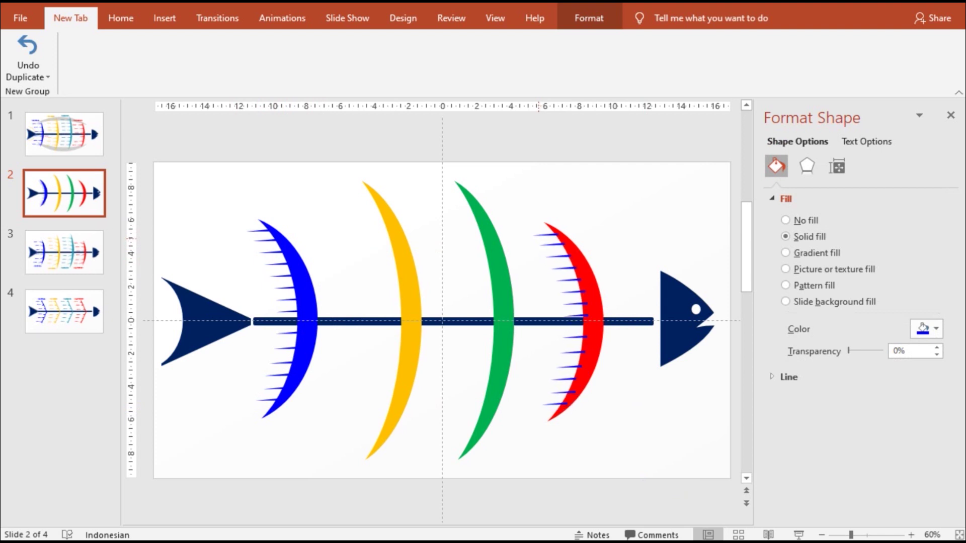
key("Up")
key("Escape")
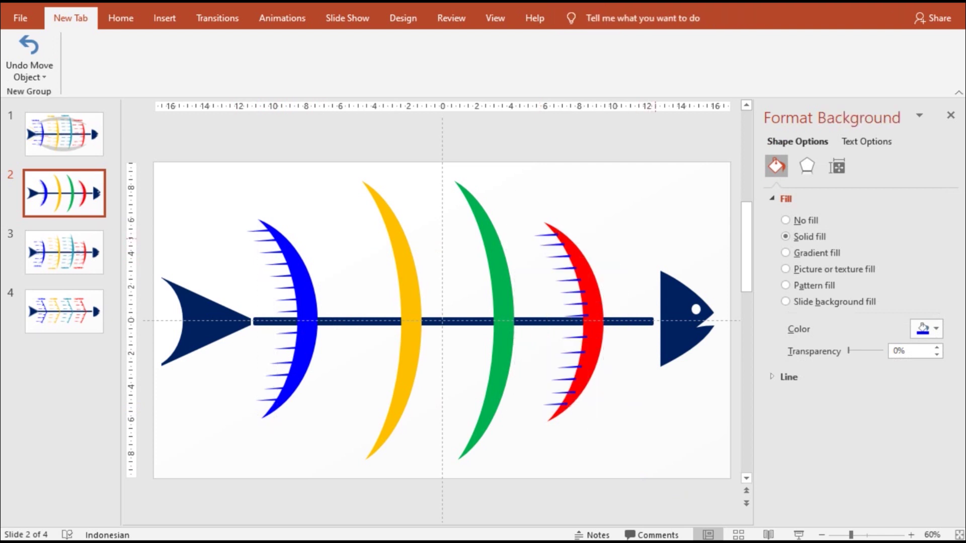
Align the lowest fin with the red rib and select all the red rib's fins.
left_click(547, 394)
key("Up")
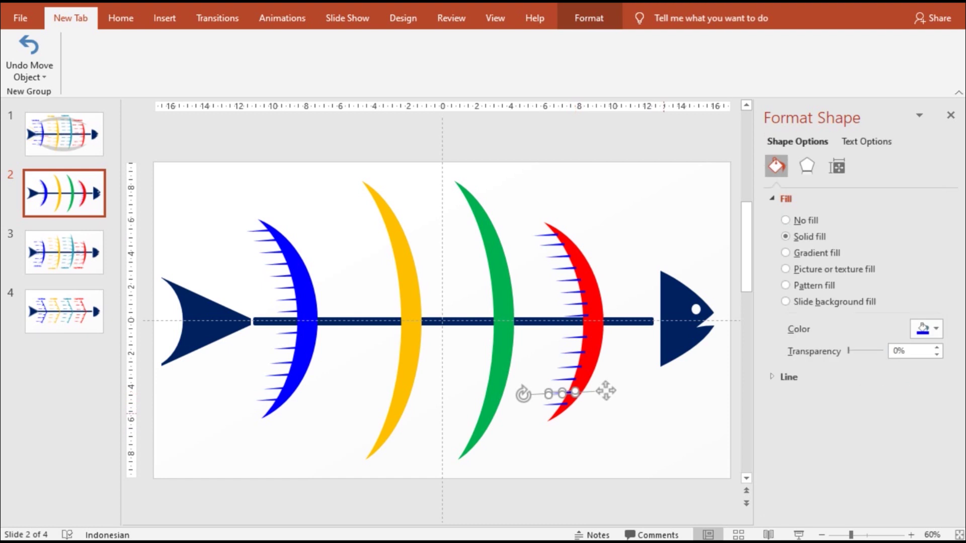
key("Escape")
left_click_drag(513, 213, 601, 463)
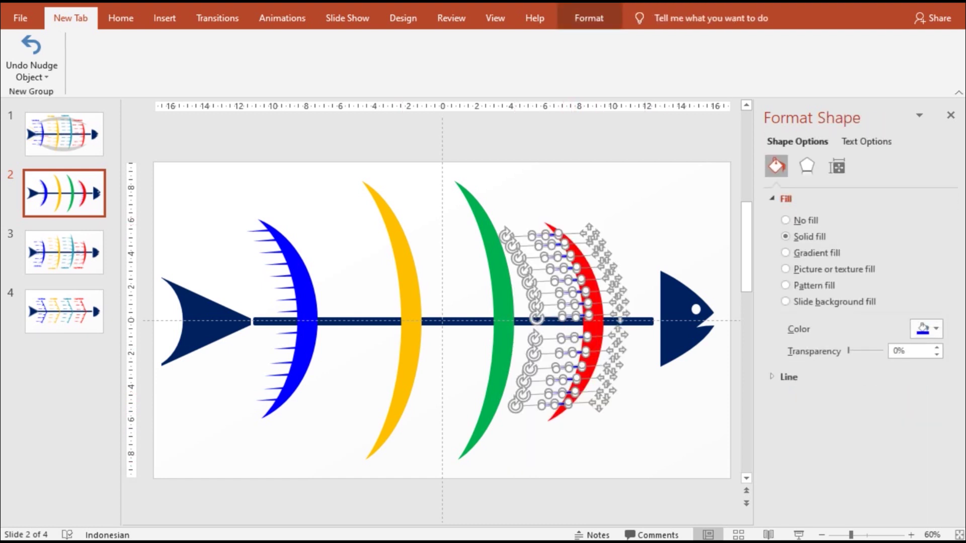
left_click(121, 17)
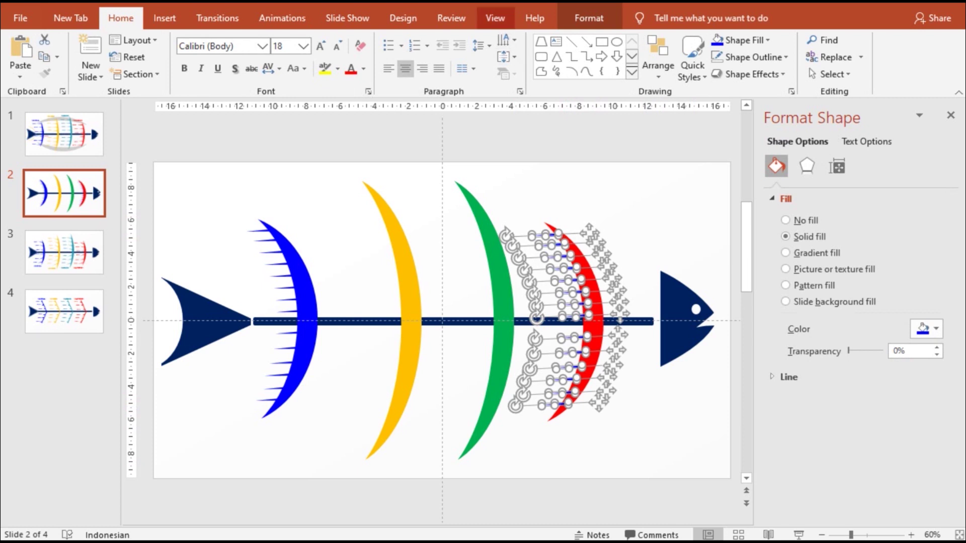
Fill the copied bone spikes on the red rib with red.
left_click(588, 17)
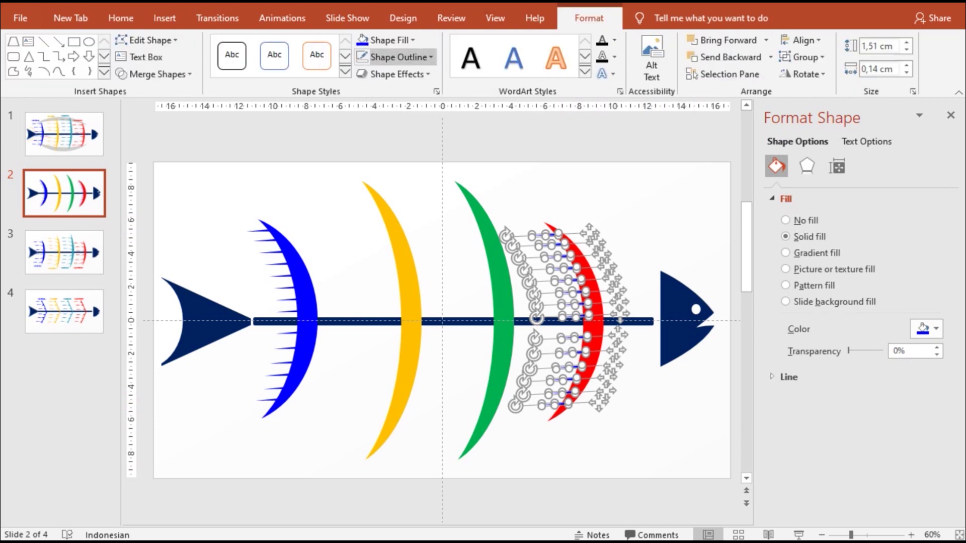
left_click(385, 39)
key("Escape")
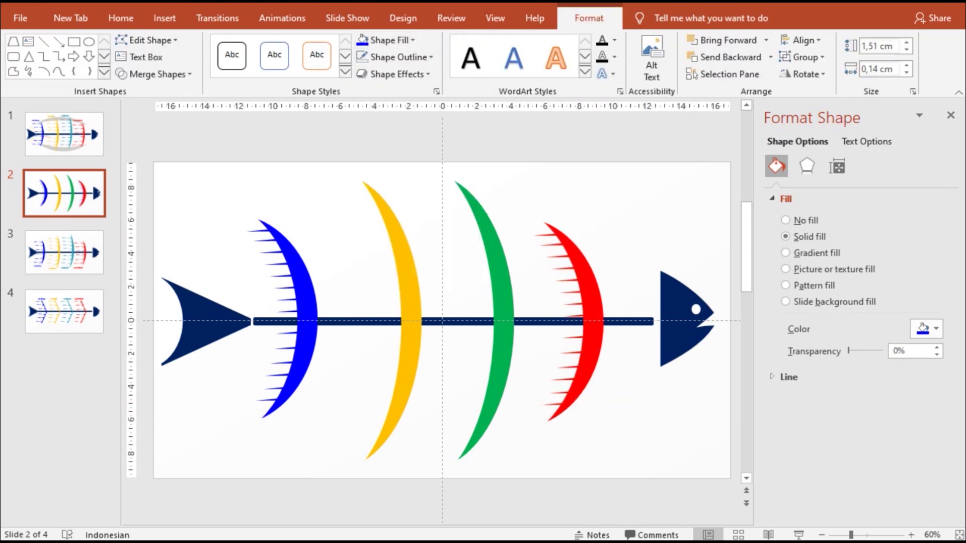
Clear the selection and marquee-select all the tick marks along the red fin.
left_click(583, 277)
left_click(654, 433)
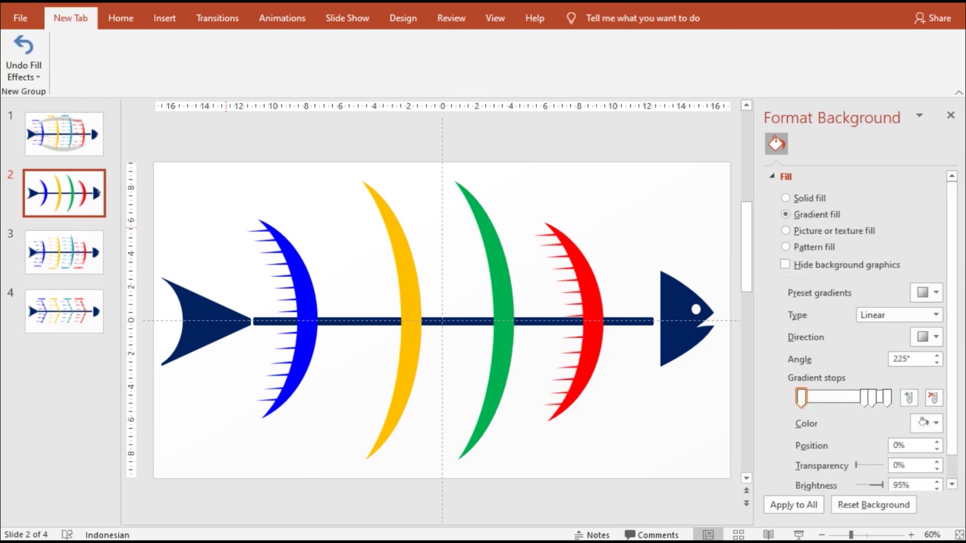
left_click_drag(516, 219, 603, 420)
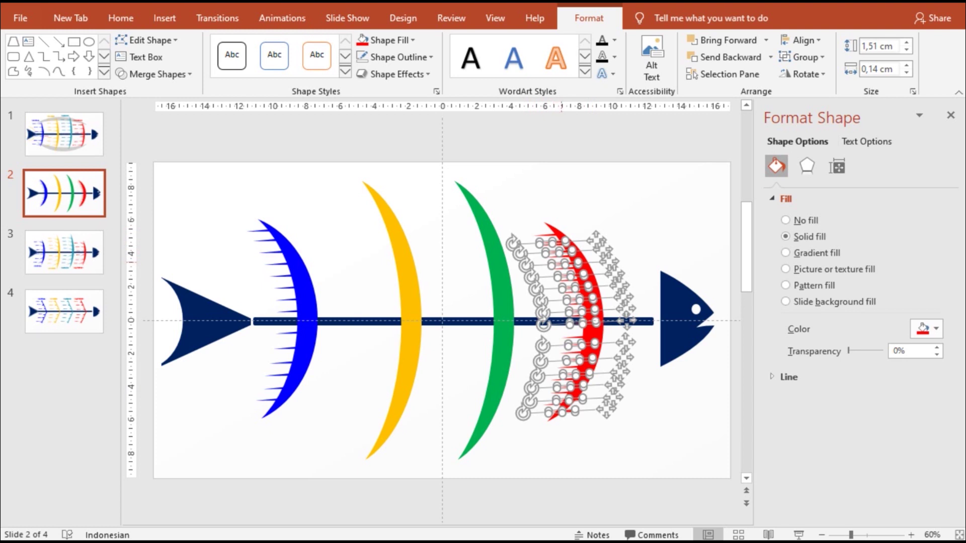
Copy the red tick marks onto the green fin and align them along it.
left_click_drag(569, 322, 478, 322)
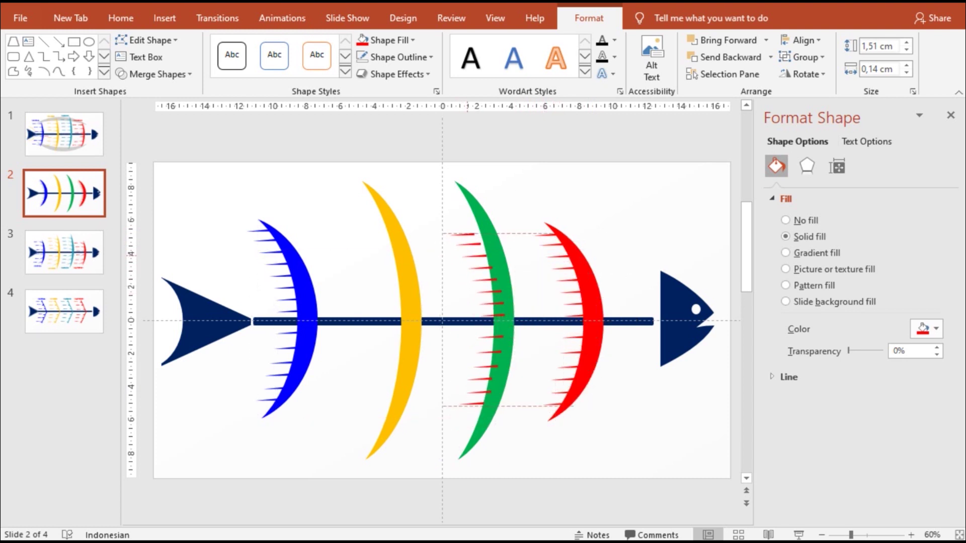
left_click_drag(468, 254, 475, 254)
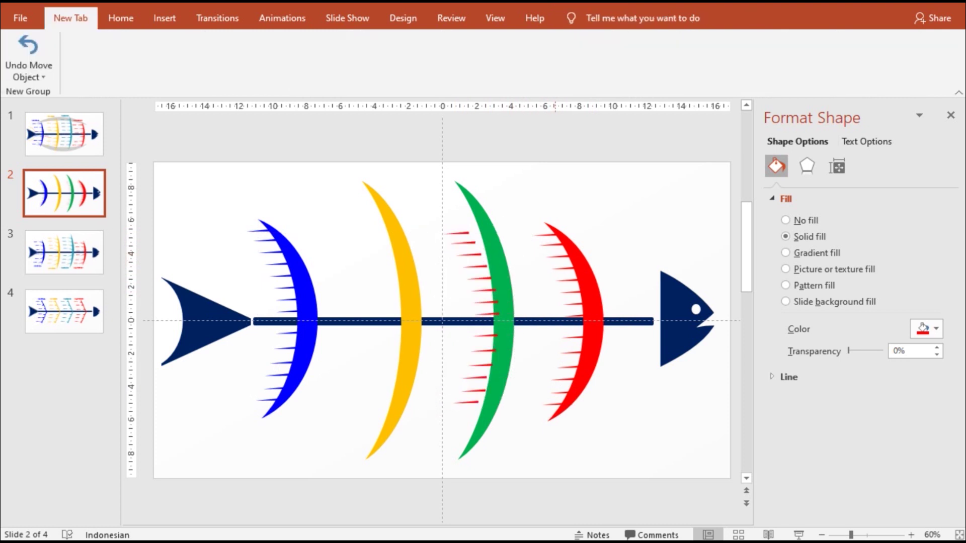
mouse_move(523, 374)
left_mouse_down()
mouse_move(519, 252)
mouse_move(500, 231)
mouse_move(510, 224)
left_mouse_up()
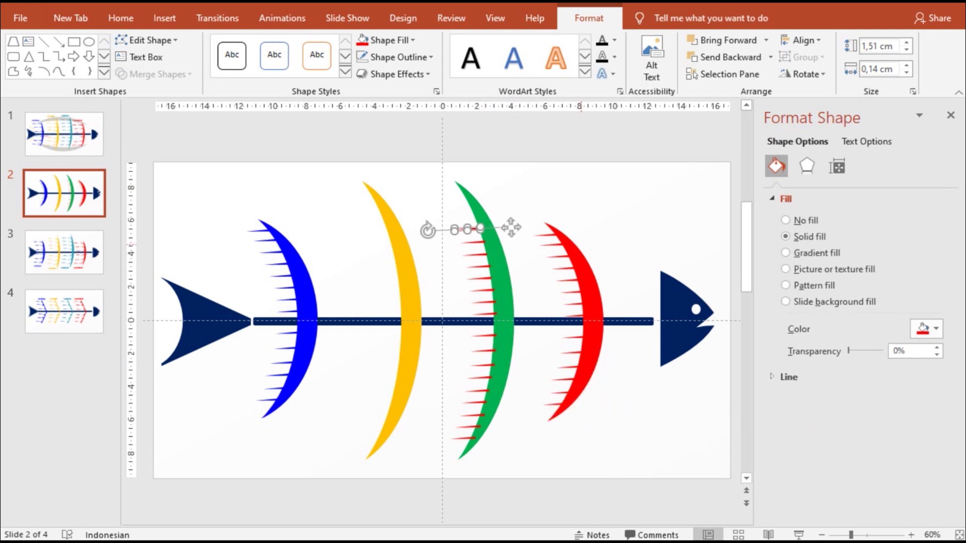
left_click_drag(511, 225, 518, 234)
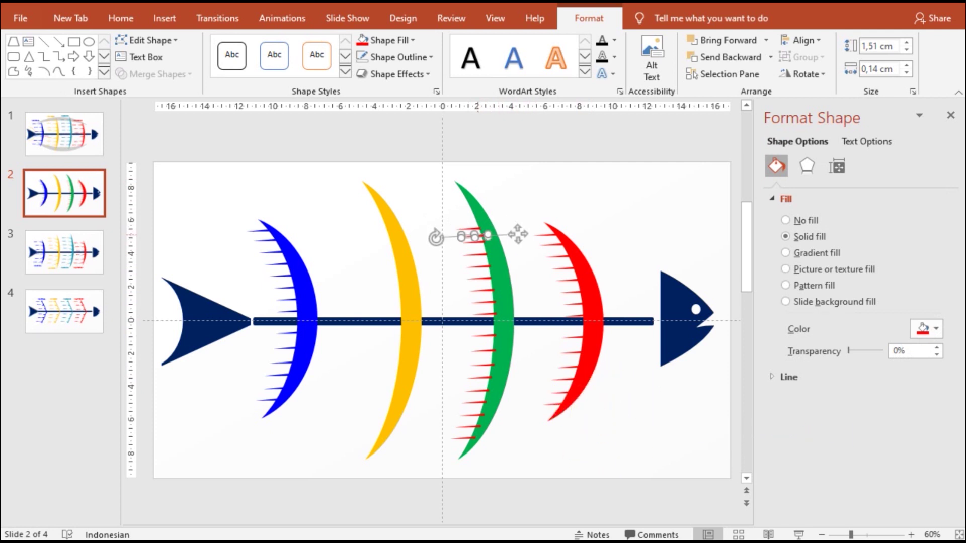
left_click_drag(518, 234, 507, 214)
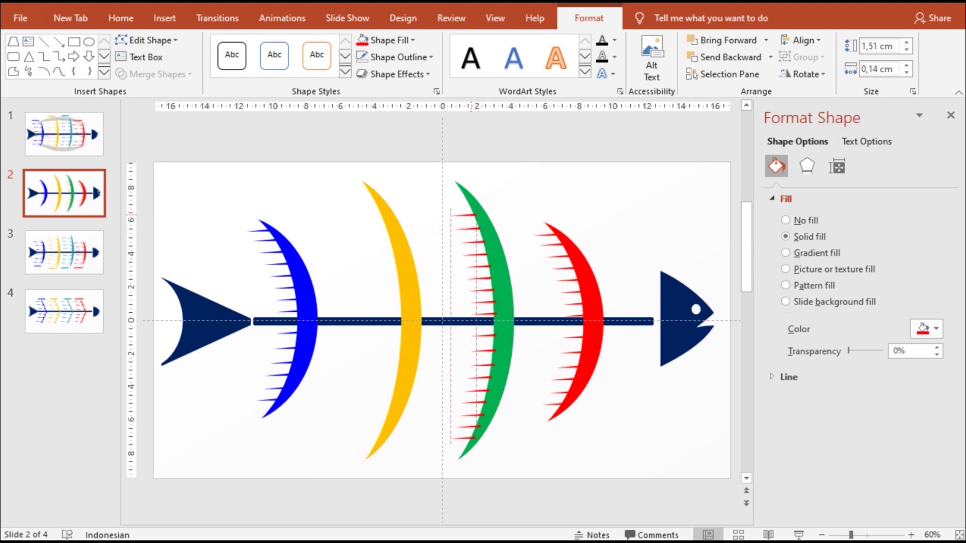
key("Escape")
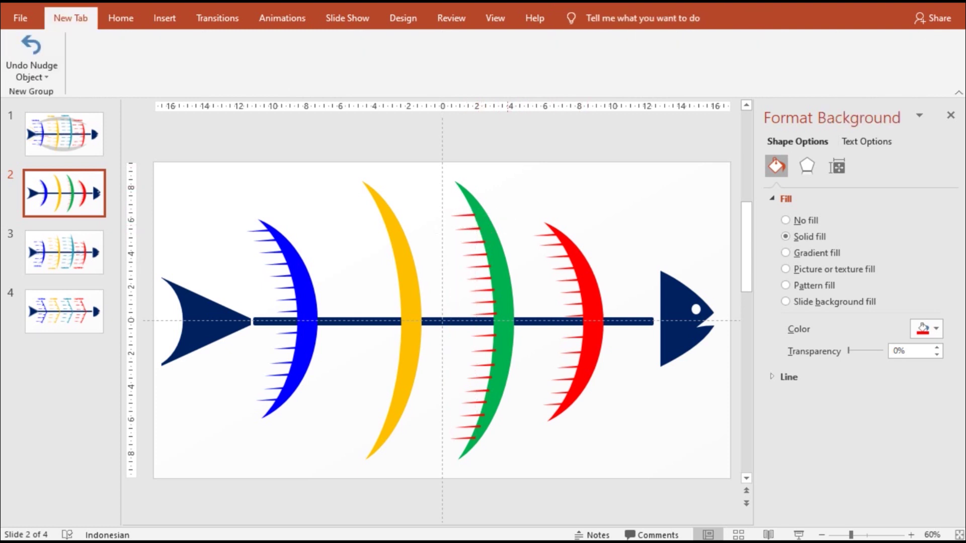
Give the copied tick marks a green outline and green fill.
left_click_drag(435, 201, 514, 470)
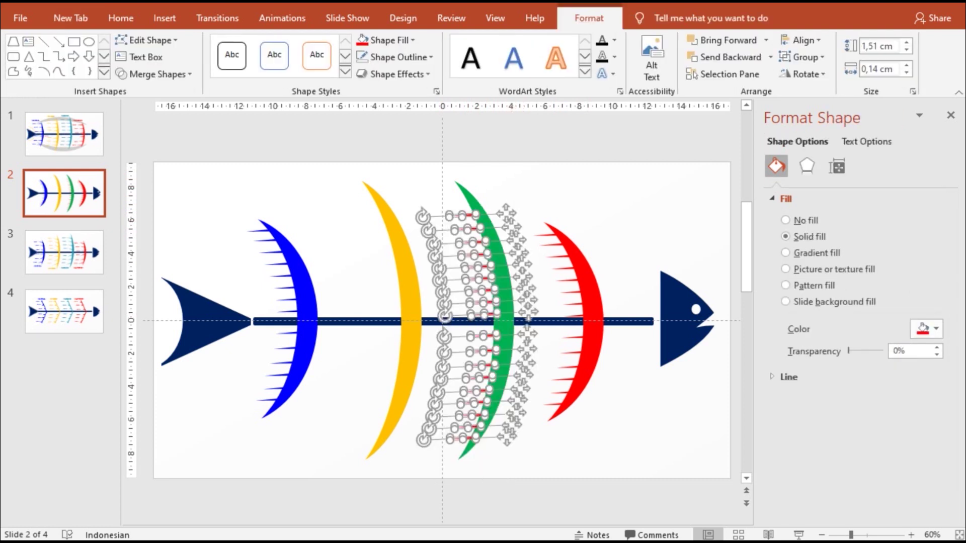
left_click(398, 57)
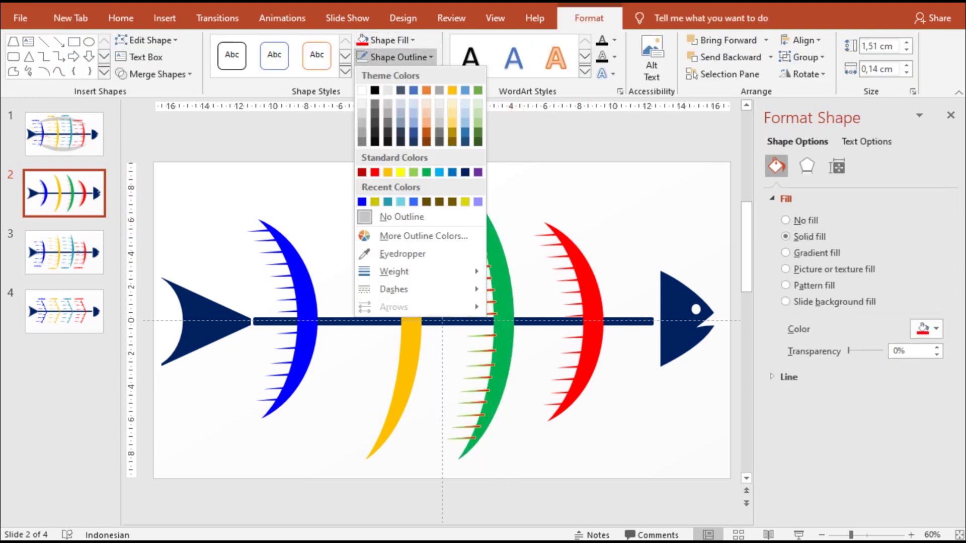
left_click(426, 172)
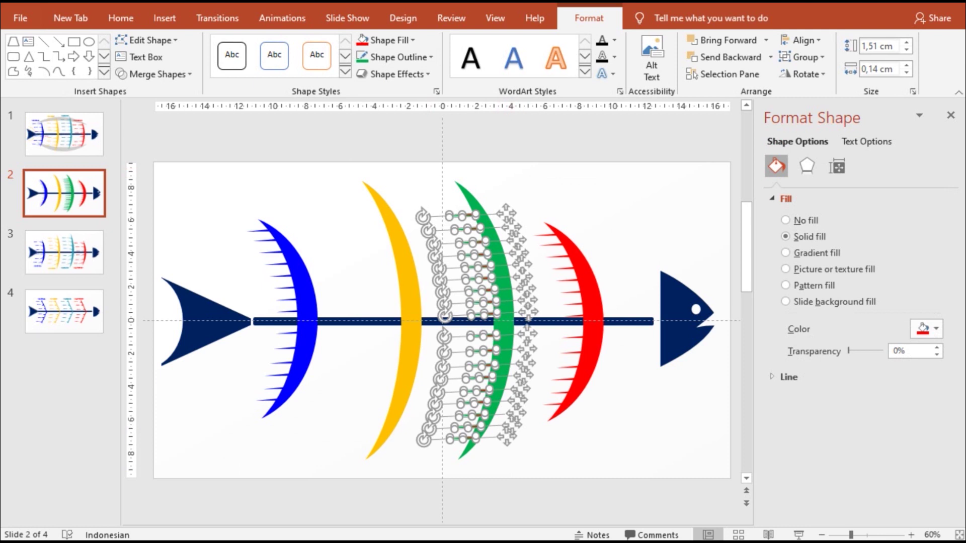
left_click(390, 40)
left_click(427, 151)
key("Escape")
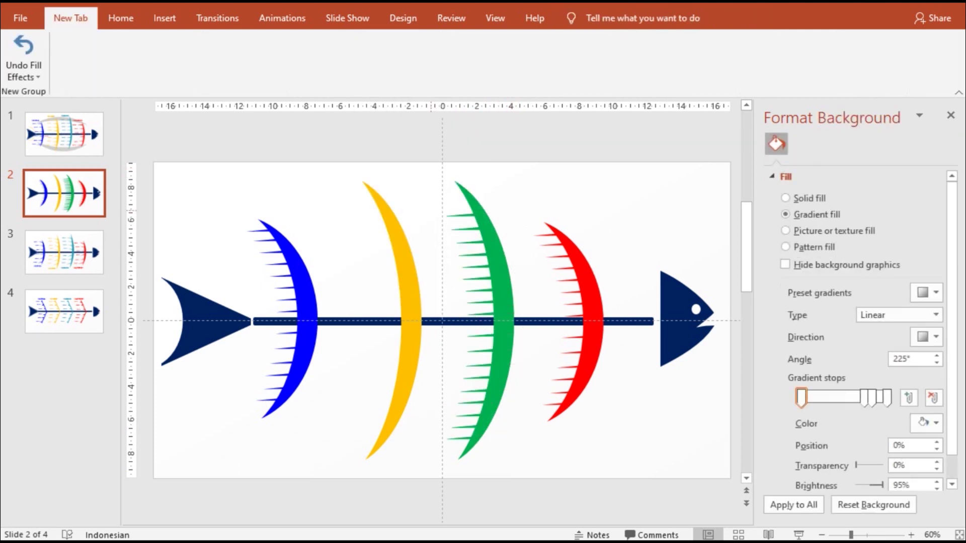
Copy the green tick marks onto the yellow fin and nudge them left into place.
left_click_drag(431, 203, 527, 455)
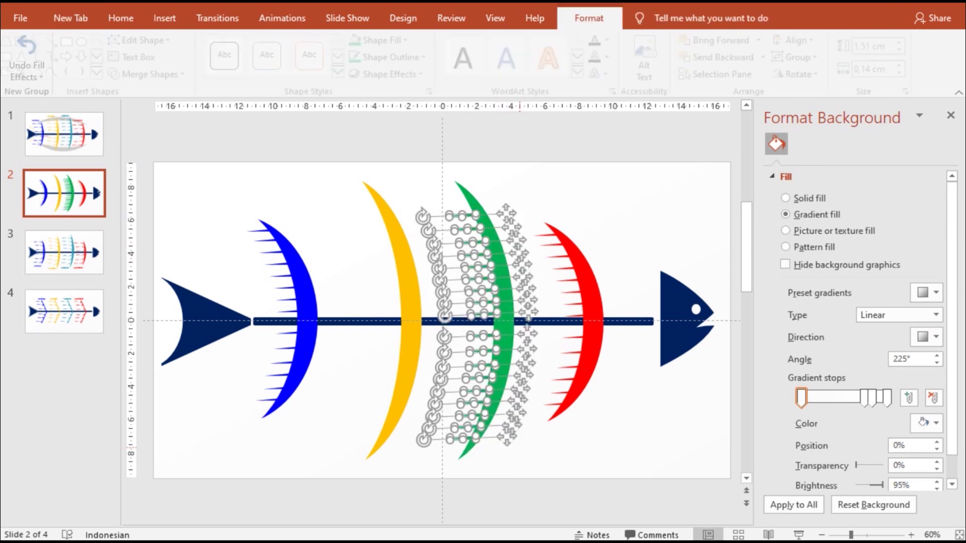
mouse_move(483, 245)
left_mouse_down()
mouse_move(491, 251)
mouse_move(358, 204)
left_mouse_up()
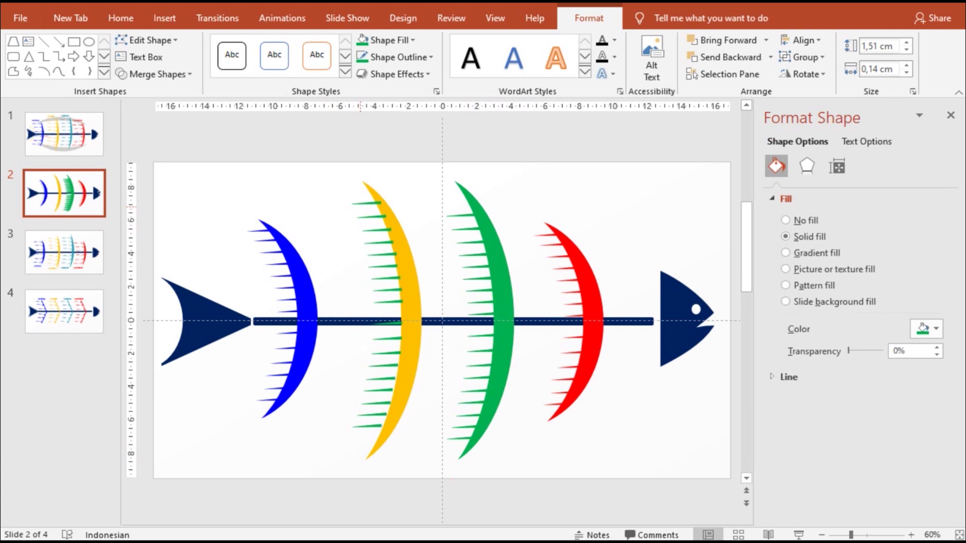
left_click_drag(419, 459, 323, 197)
key("Left")
key("Left")
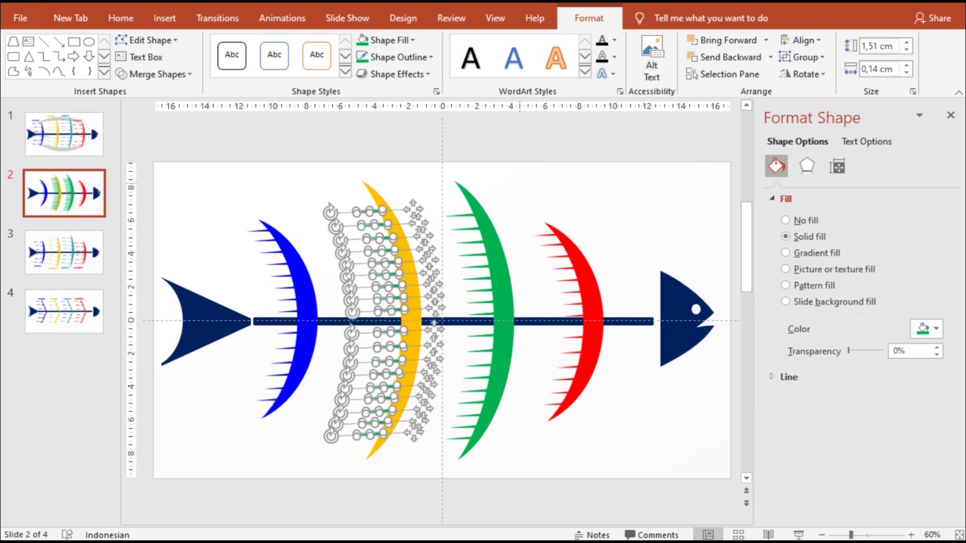
key("Left")
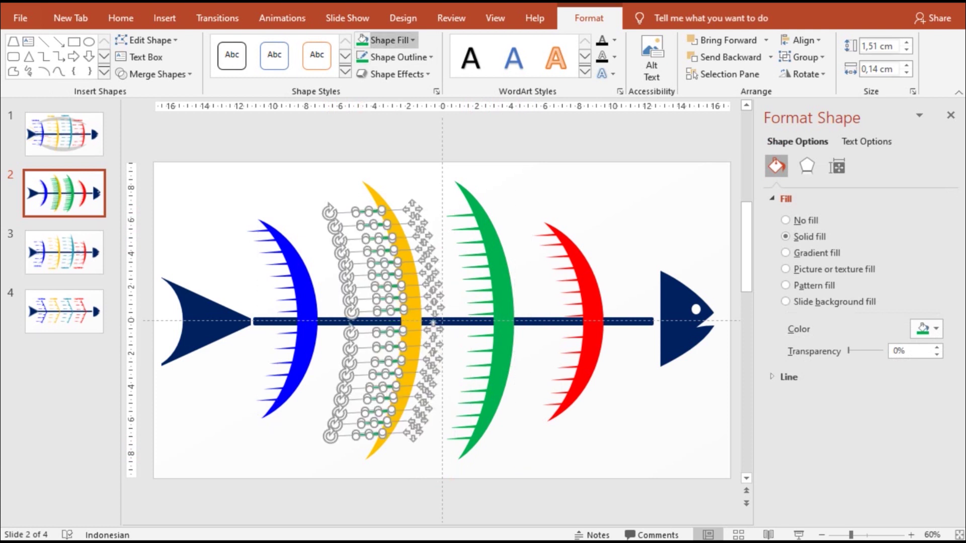
Give the copied tick marks a yellow fill and yellow outline.
left_click(412, 40)
left_click(388, 155)
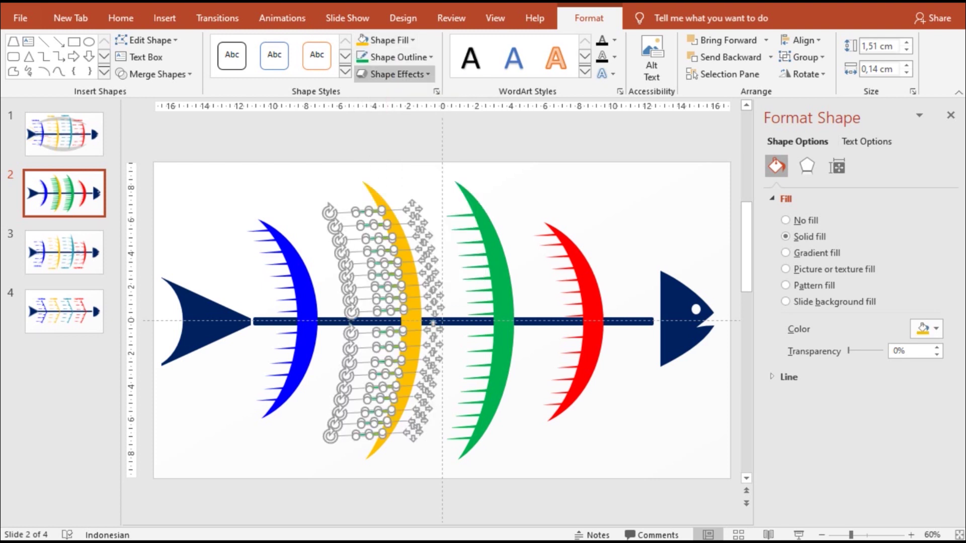
left_click(397, 56)
left_click(387, 172)
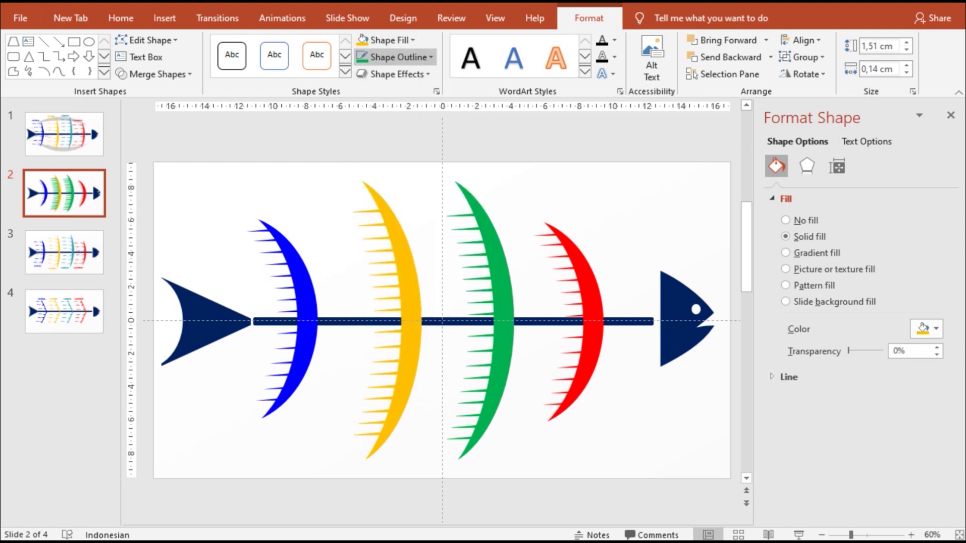
key("Escape")
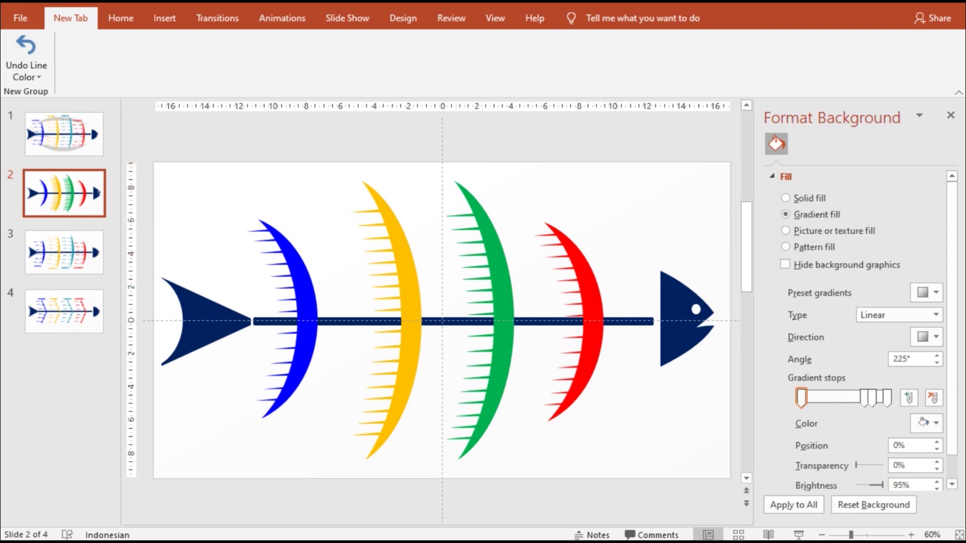
Draw a small text box beside the blue fin.
left_click(121, 18)
left_click(165, 18)
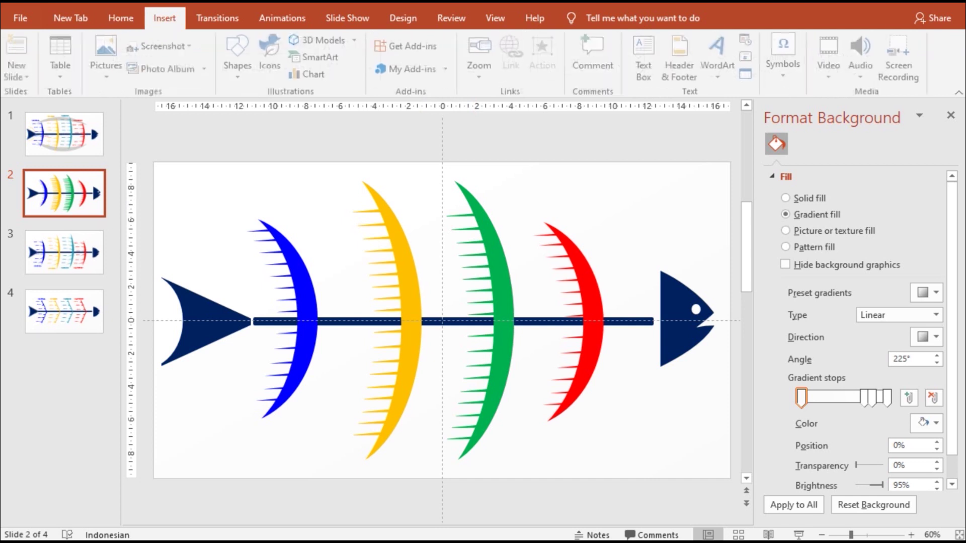
left_click(646, 56)
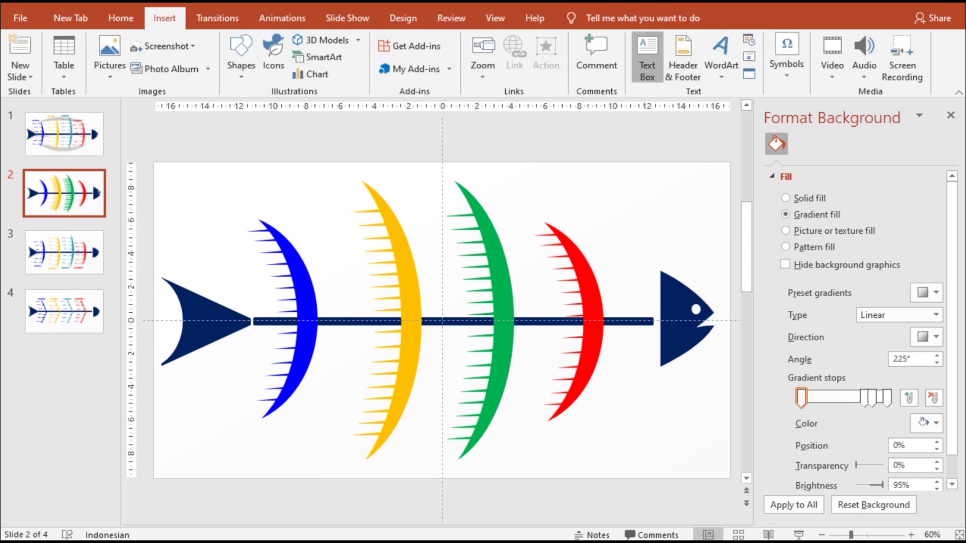
left_click_drag(199, 234, 234, 248)
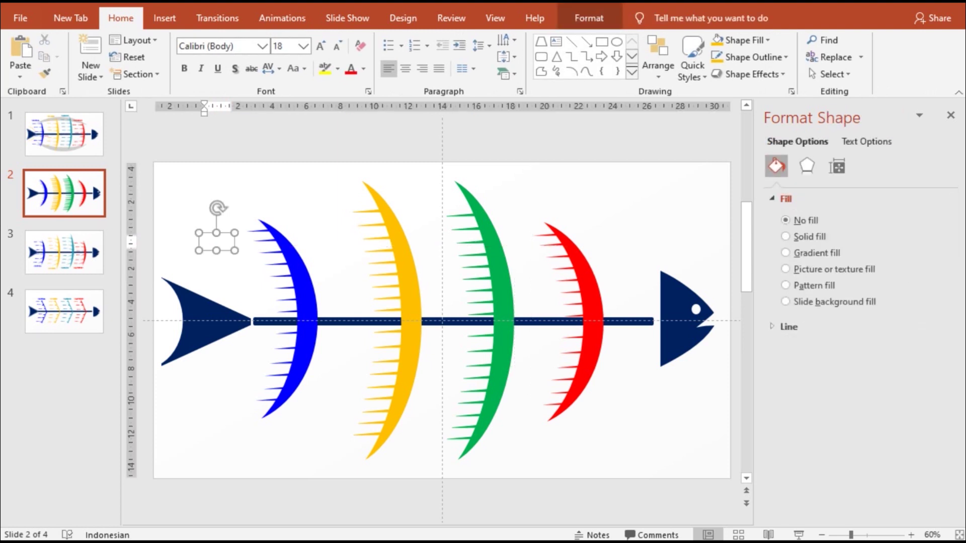
Enter the label 'Cause', widen the box, and move it next to a blue tick.
type("q")
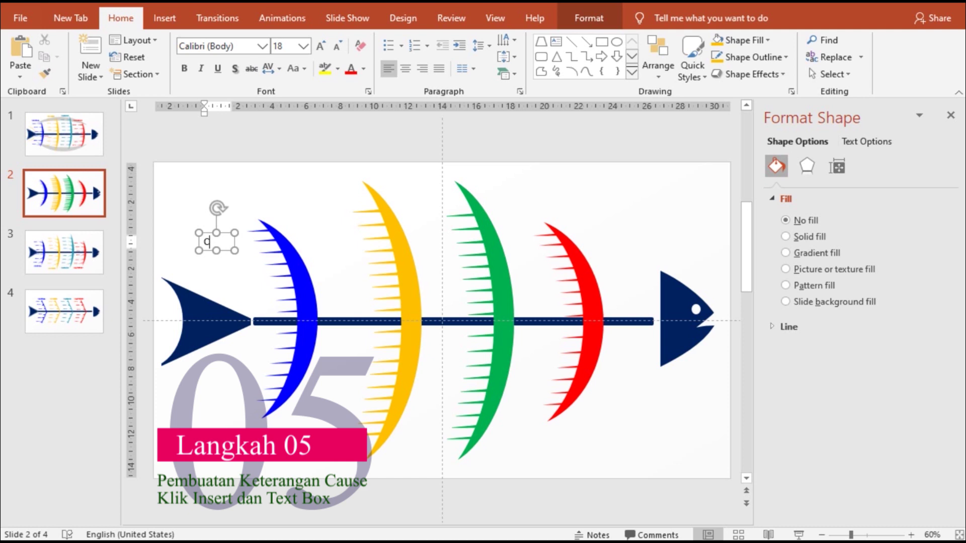
key("BackSpace")
type("Coause")
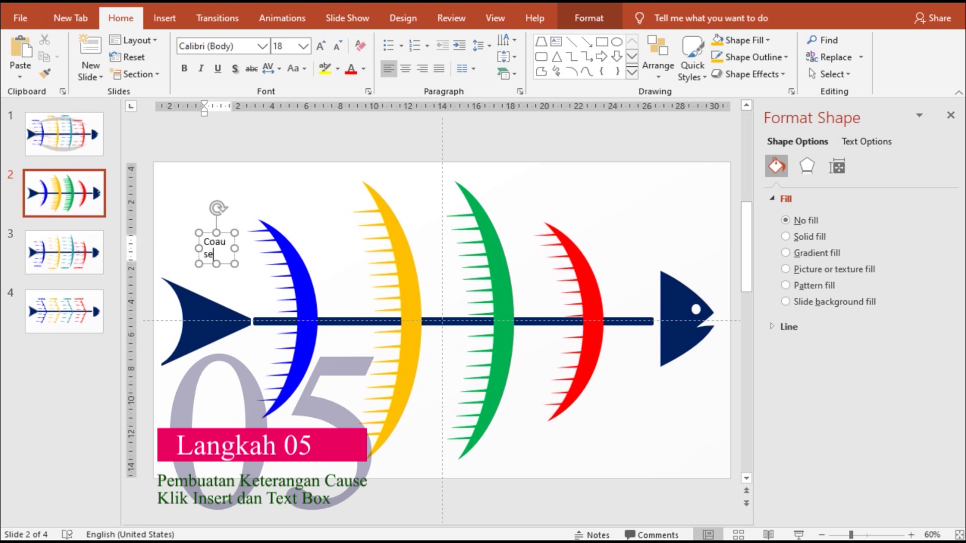
left_click_drag(236, 248, 252, 248)
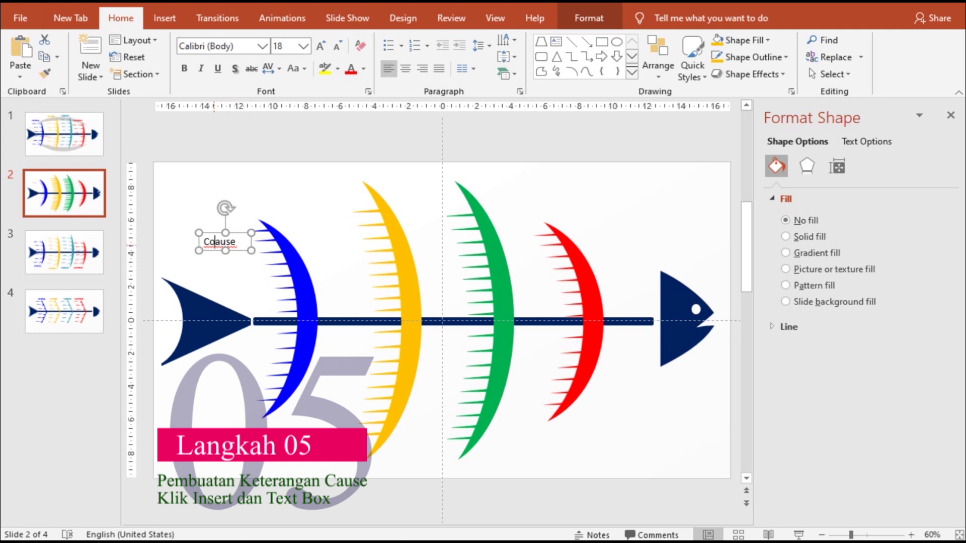
left_click(214, 241)
key("BackSpace")
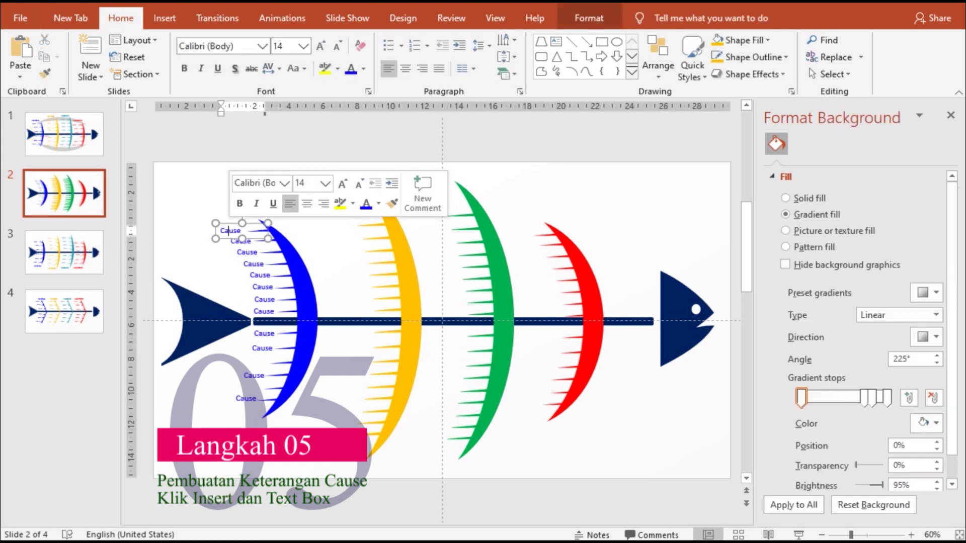
key("Escape")
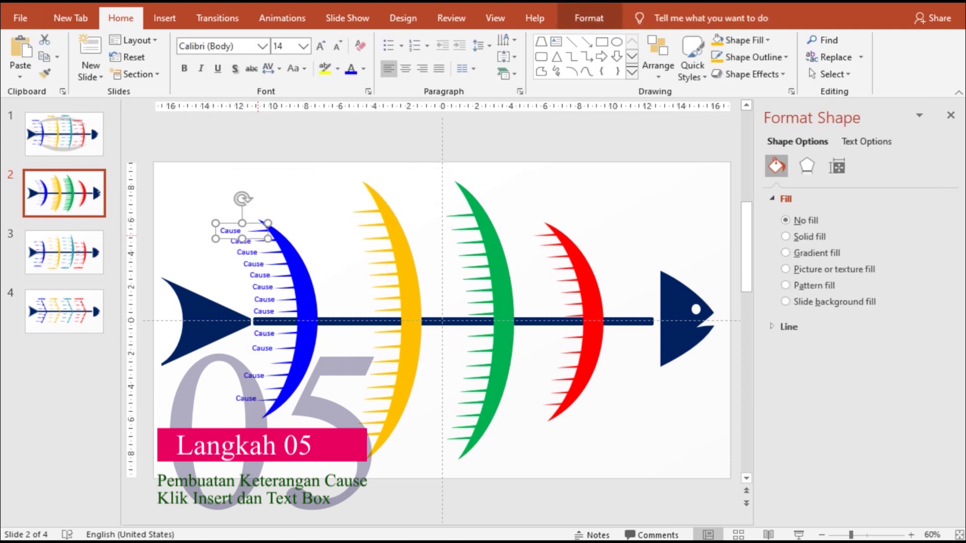
mouse_move(242, 231)
left_mouse_down()
mouse_move(249, 239)
mouse_move(348, 213)
left_mouse_up()
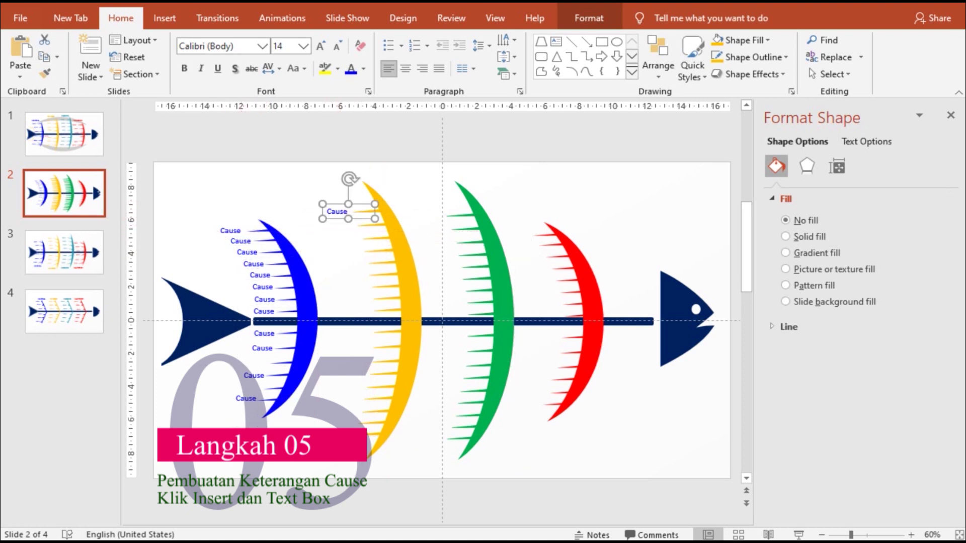
Colour the Cause label gold and place it beside the top yellow tick.
left_click(363, 69)
left_click(441, 102)
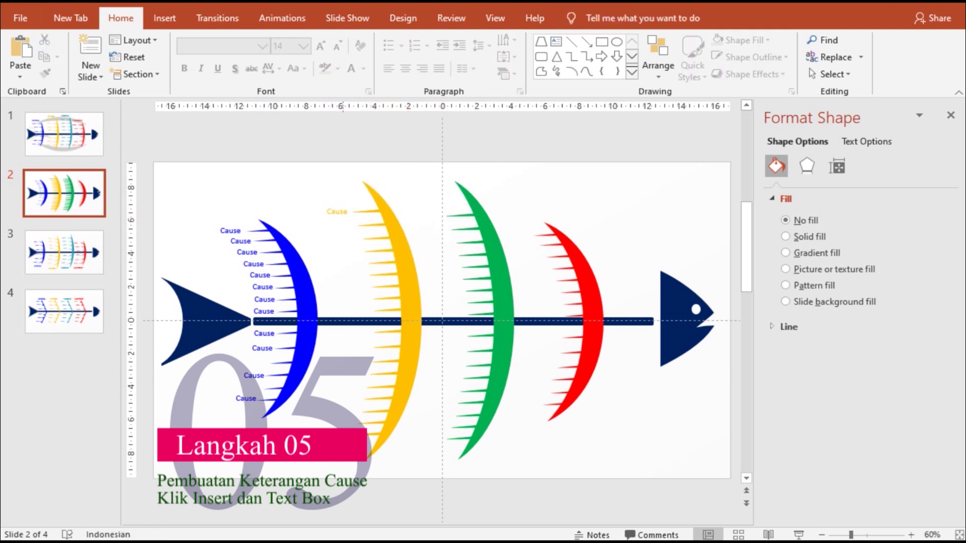
left_click(332, 211)
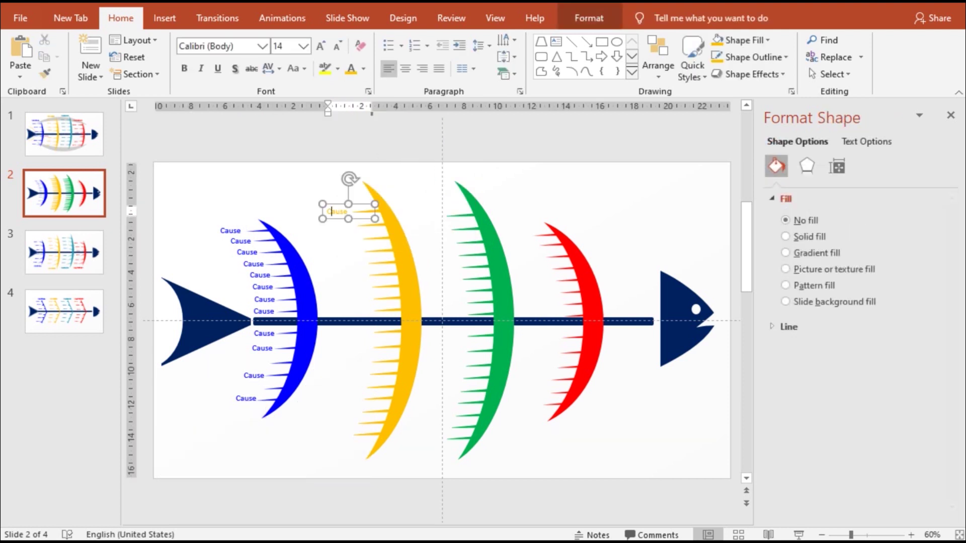
key("Escape")
left_click_drag(333, 212, 342, 218)
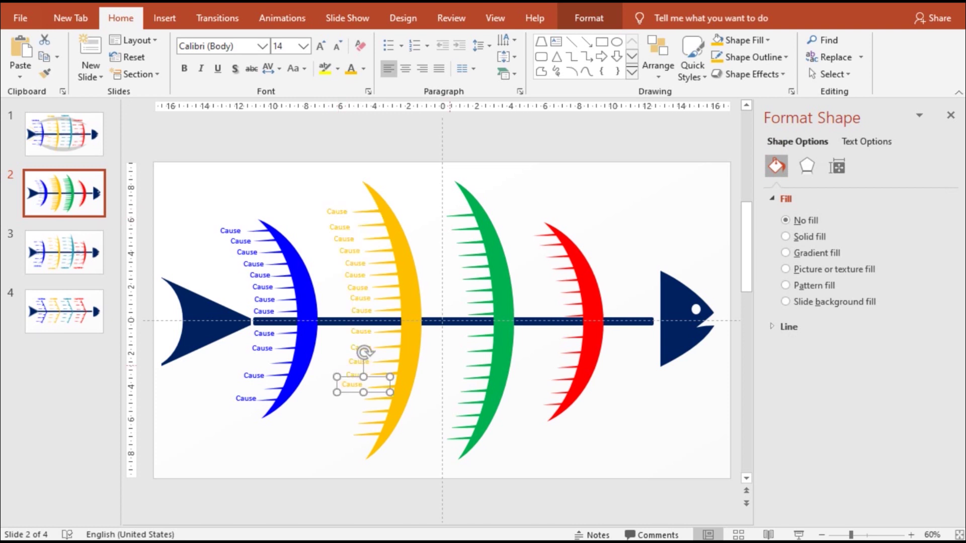
Duplicate gold Cause labels down the yellow rib and select them all together.
key("Down")
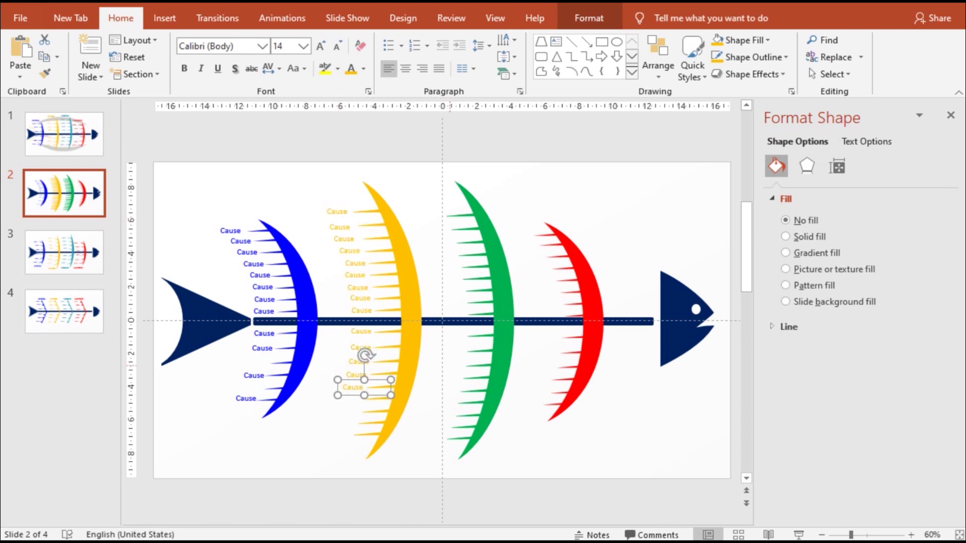
key("Down")
key("Down")
key("Down")
key("Left")
key("Up")
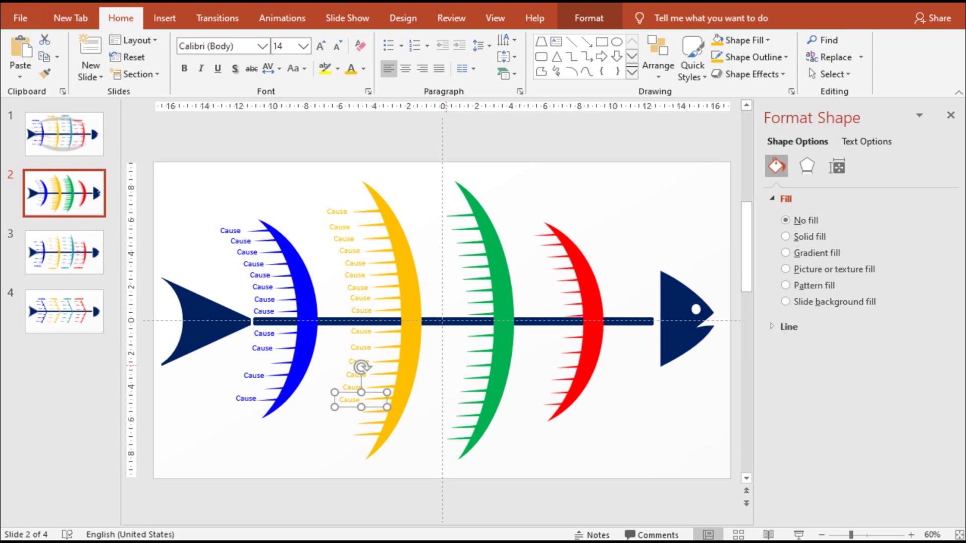
key("Down")
key("Down")
key("Down")
key("Left")
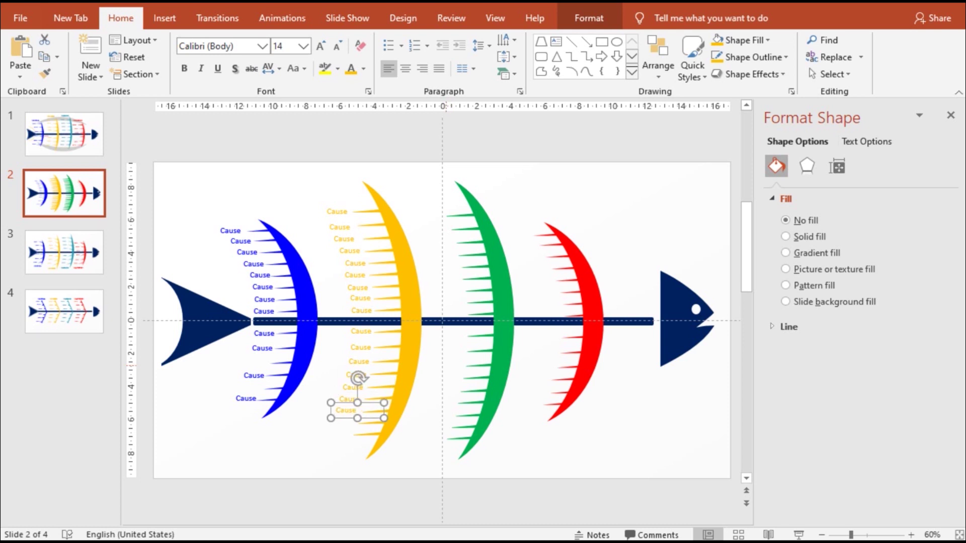
key("ctrl+d")
key("ctrl+d")
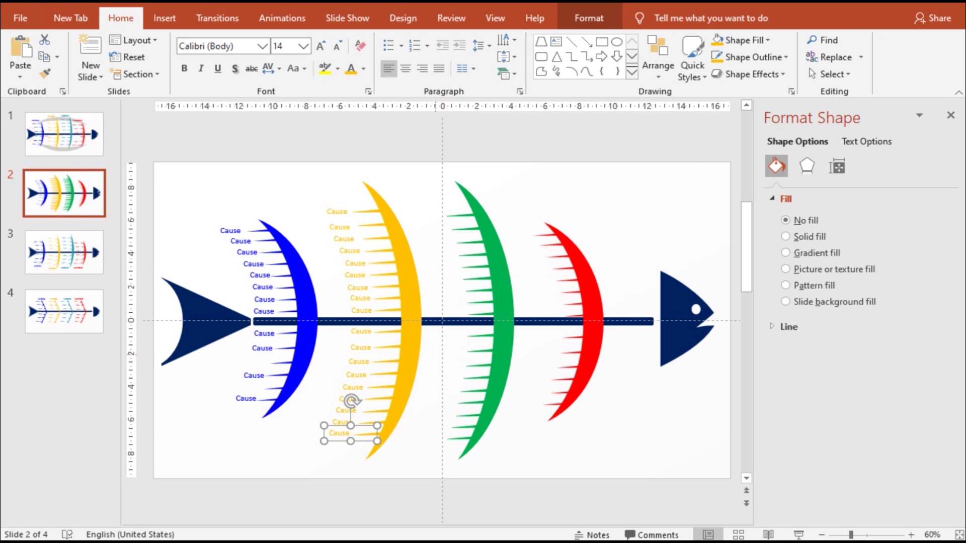
key("Escape")
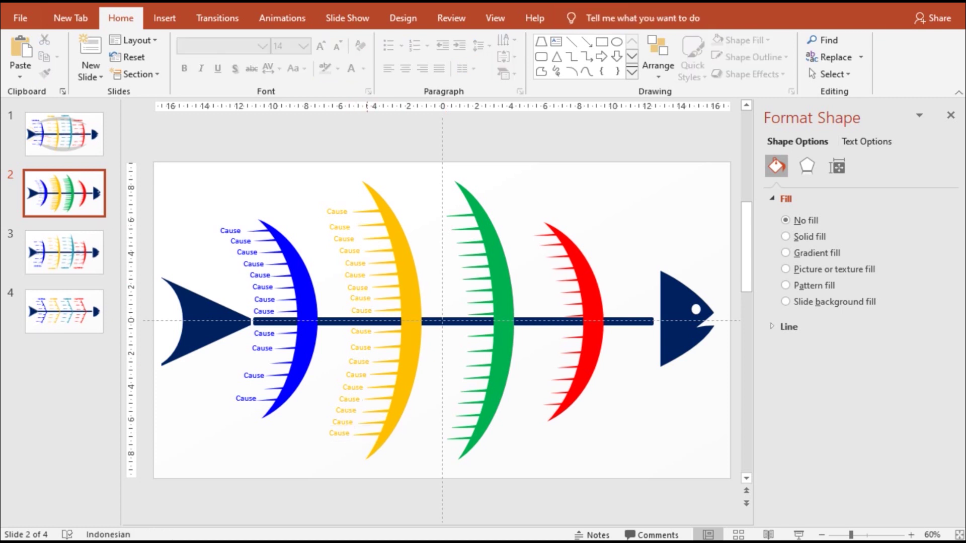
left_click_drag(290, 128, 390, 459)
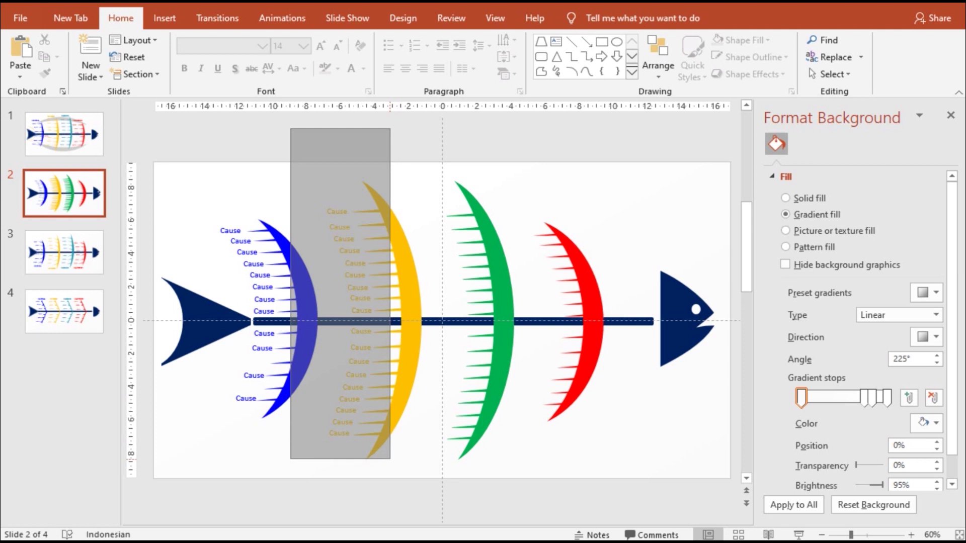
left_click_drag(389, 459, 390, 458)
Move the top Cause label to the green rib and make its text bright green.
key("Escape")
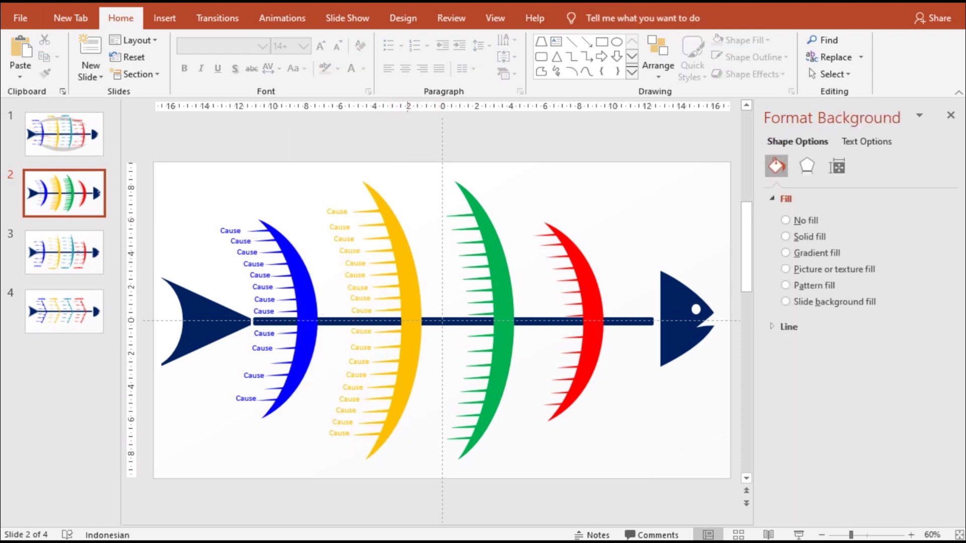
left_click(344, 211)
key("Escape")
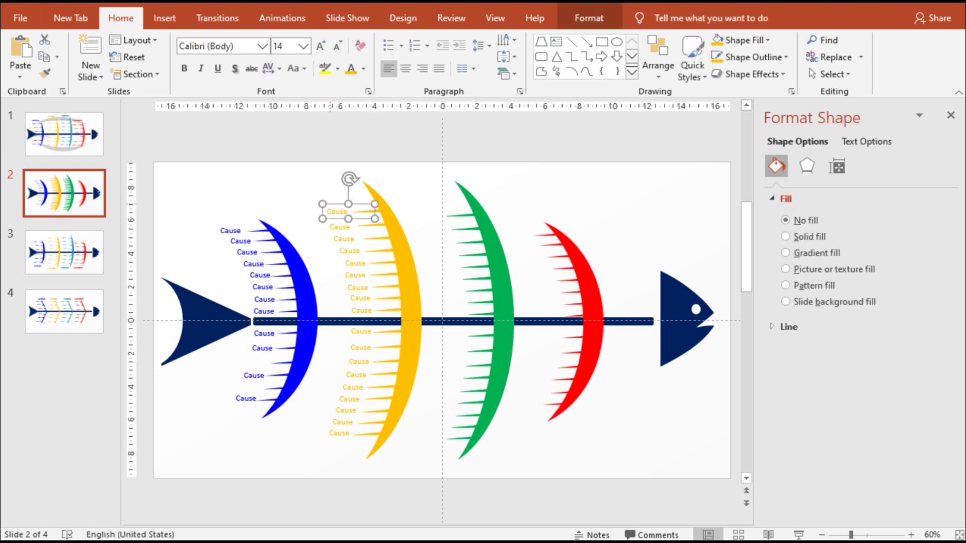
mouse_move(324, 207)
left_mouse_down()
mouse_move(357, 234)
mouse_move(442, 215)
left_mouse_up()
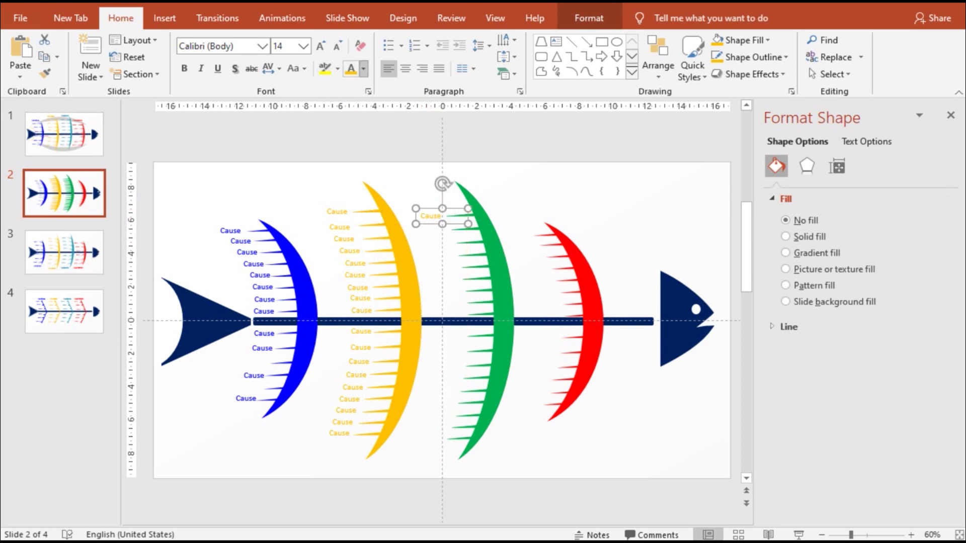
left_click(363, 69)
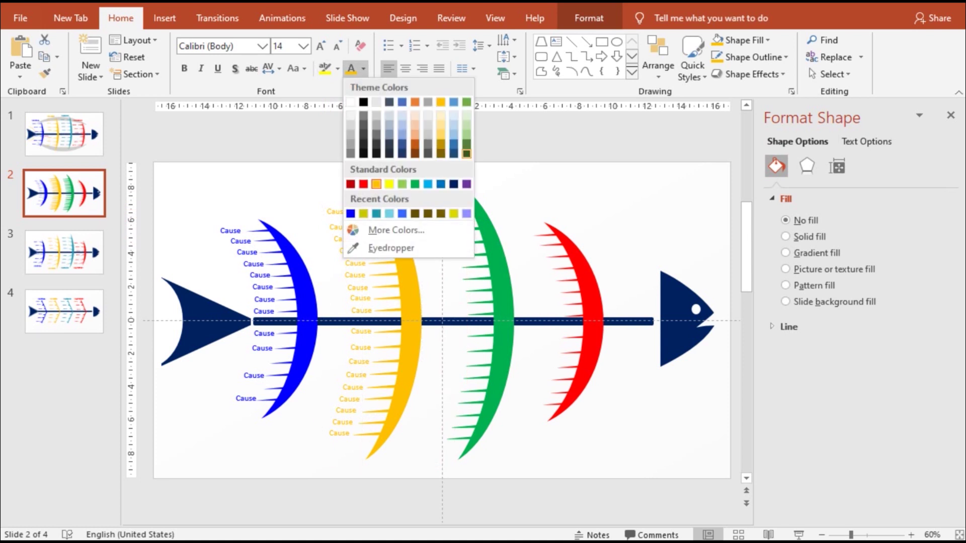
left_click(466, 154)
key("Escape")
left_click(430, 216)
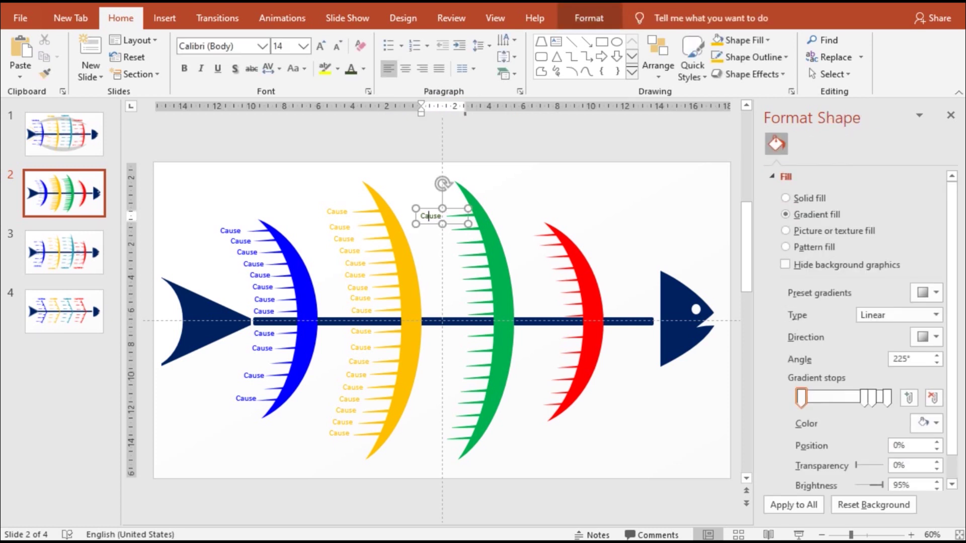
left_click(363, 69)
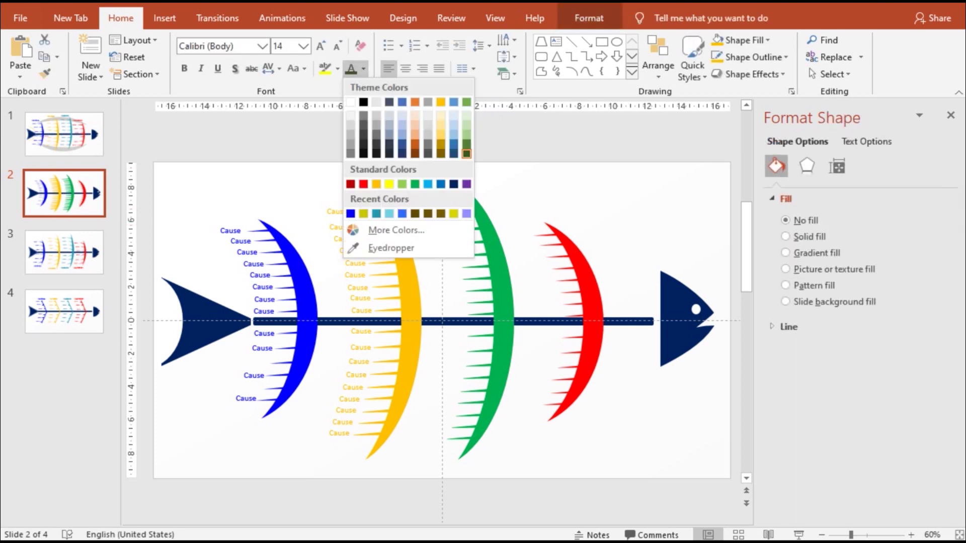
left_click(415, 184)
key("Escape")
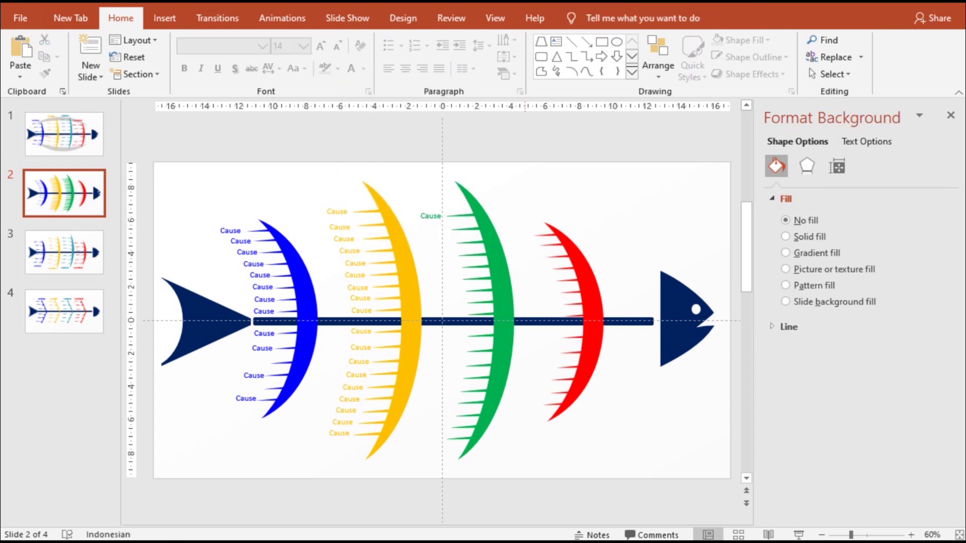
Duplicate the green Cause label down the green rib with Ctrl+D, aligning each copy.
left_click(423, 216)
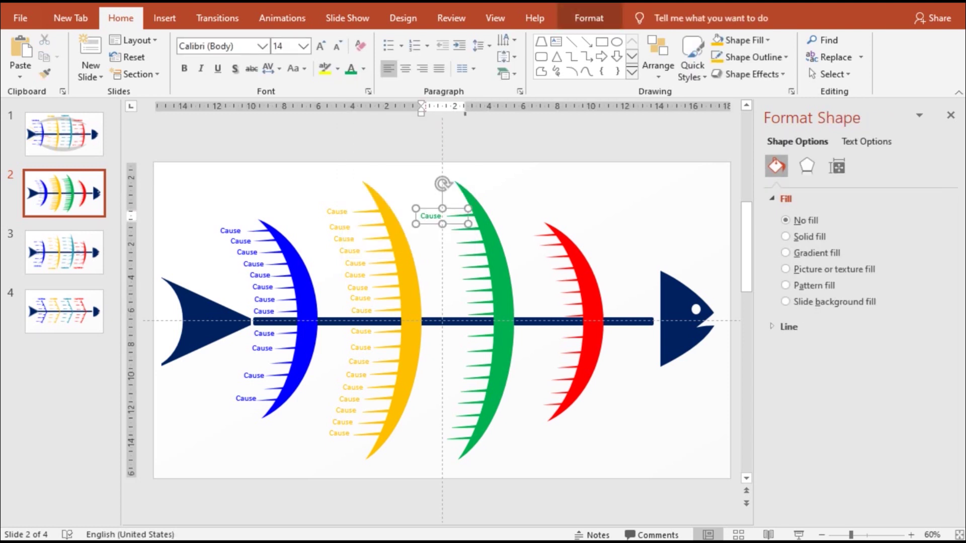
key("Escape")
key("ctrl+d")
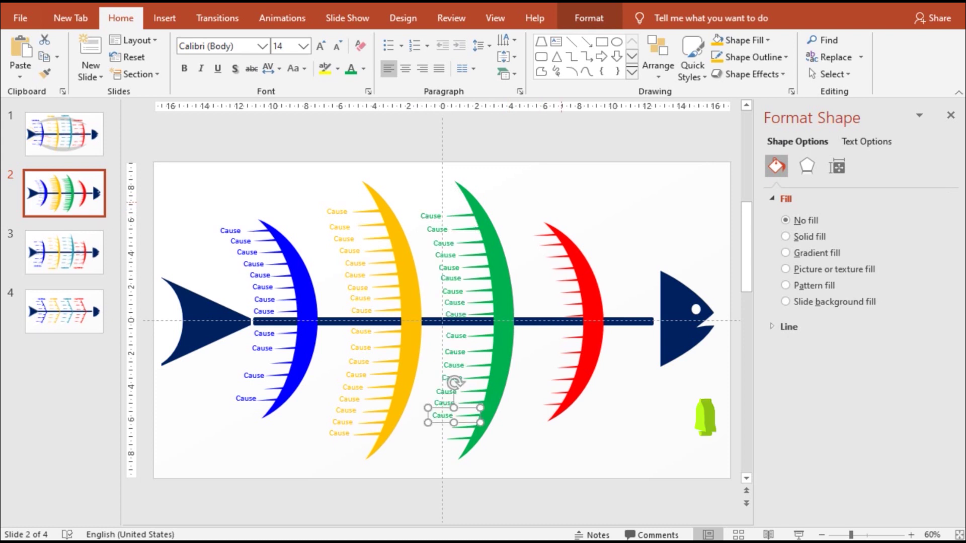
key("ctrl+d")
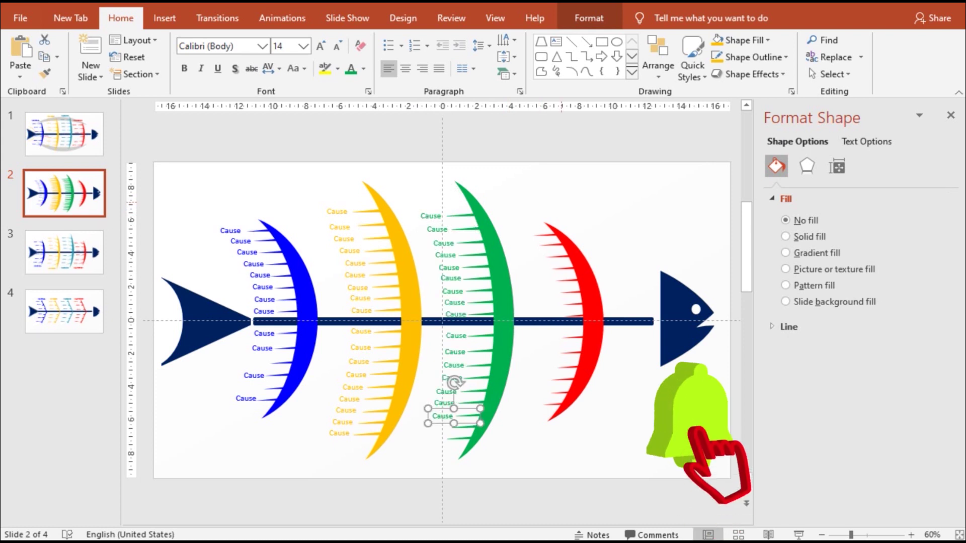
key("ctrl+Up")
key("ctrl+Up")
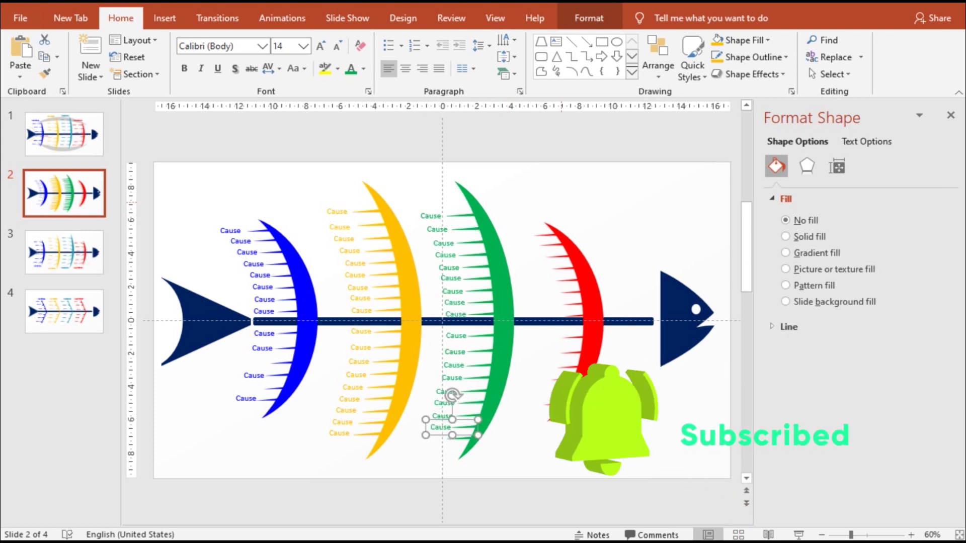
key("ctrl+Left")
key("ctrl+d")
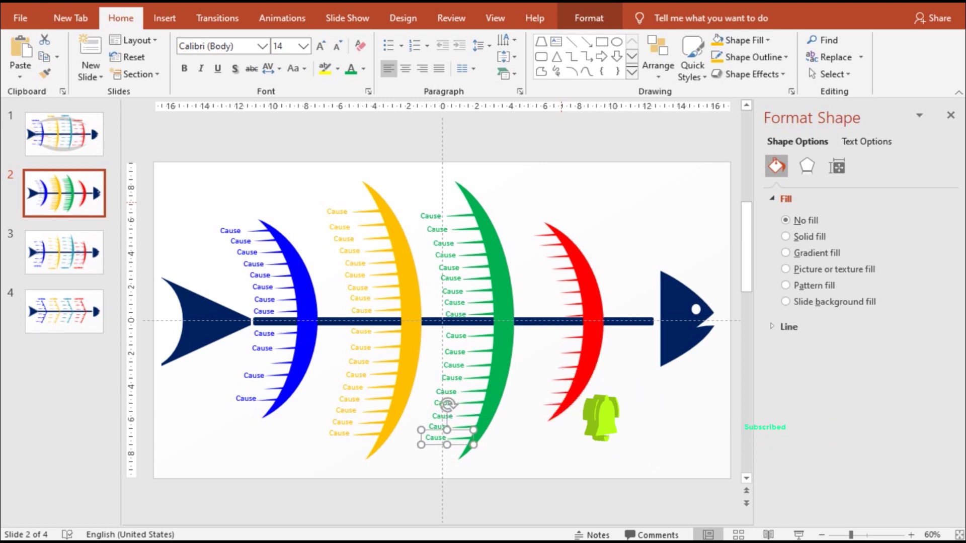
key("ctrl+Up")
key("ctrl+Left")
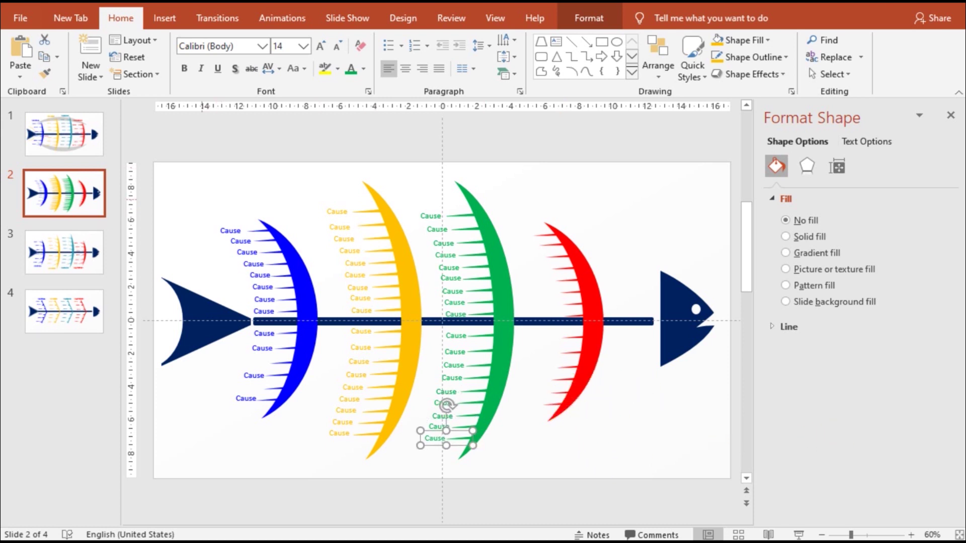
key("Escape")
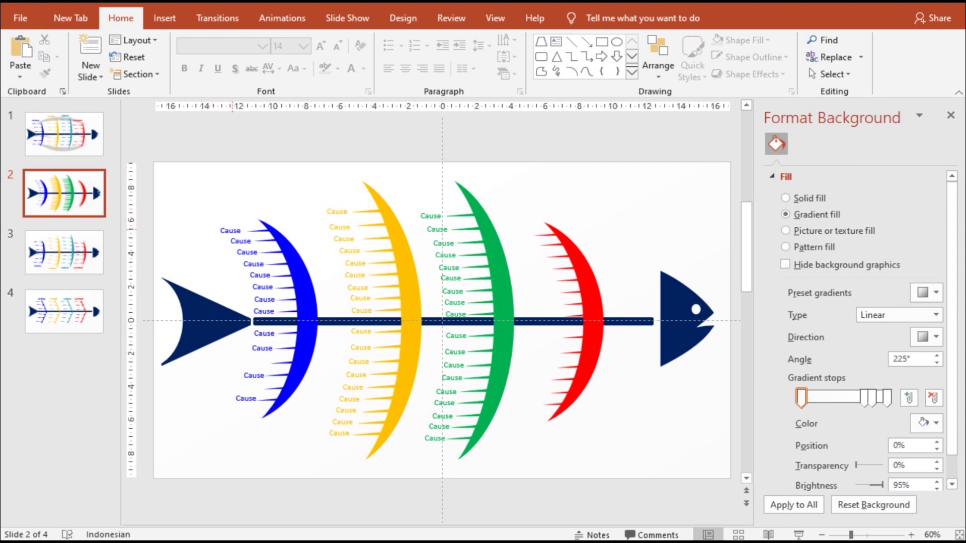
Duplicate a blue Cause label beside the red rib and make its text red.
left_click(230, 231)
key("Escape")
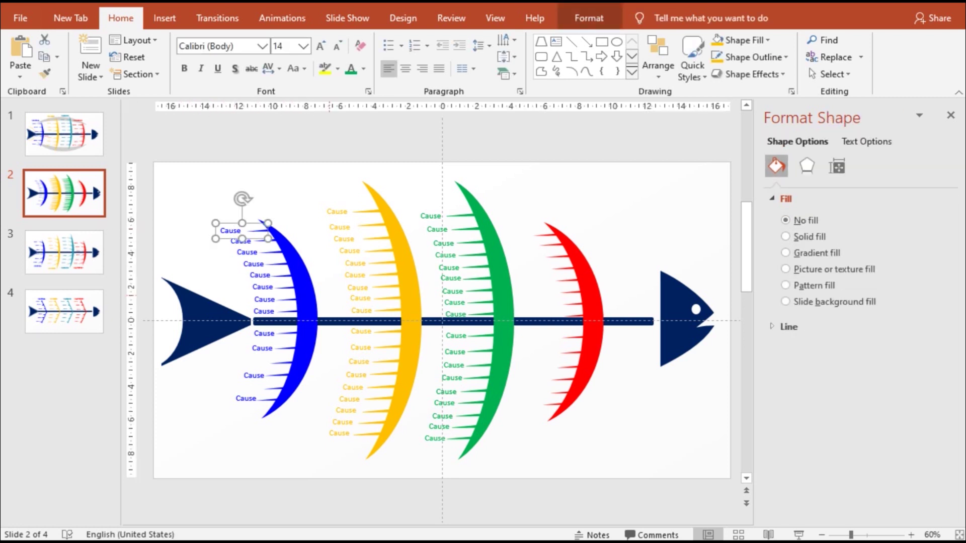
key("ctrl+d")
left_click_drag(238, 239, 521, 237)
left_click(363, 68)
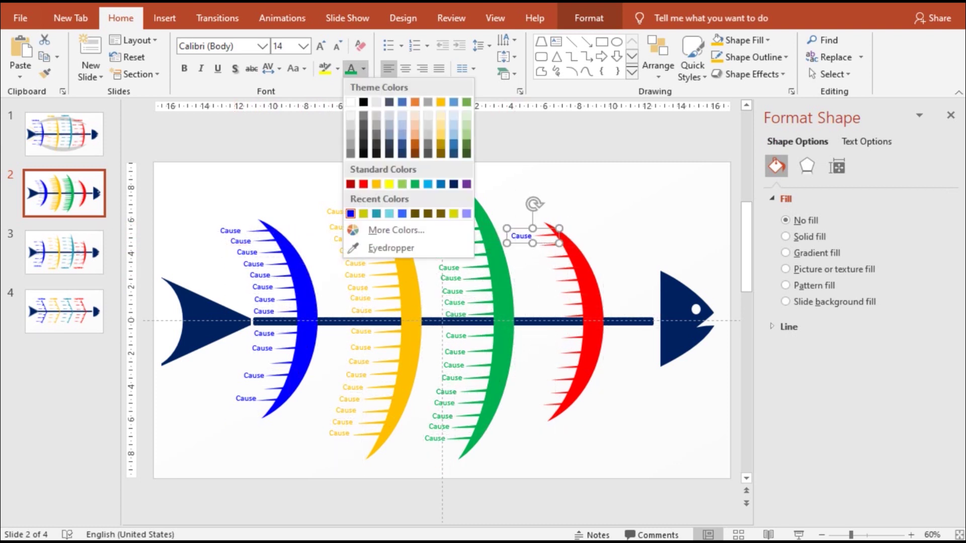
left_click(363, 184)
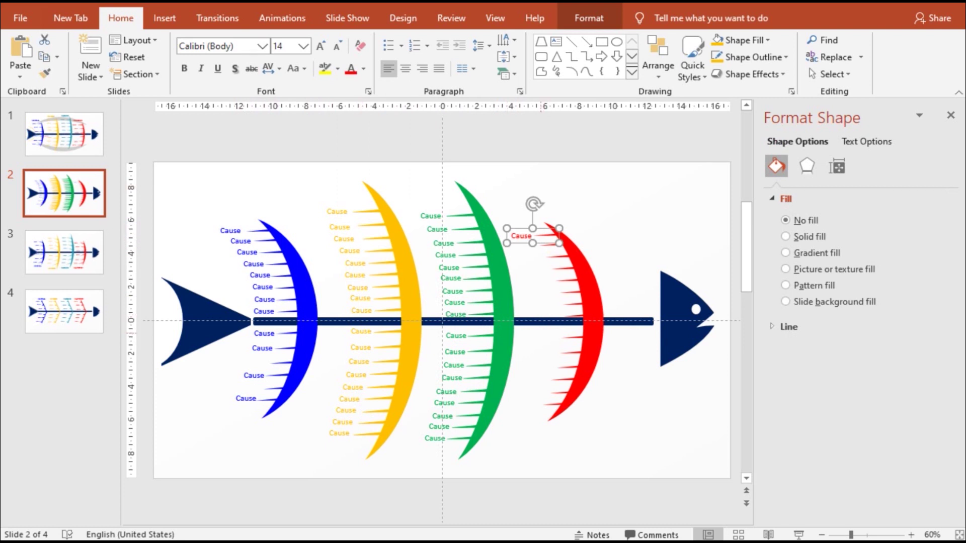
Position the red label by its fin and duplicate it further down the red rib.
mouse_move(521, 236)
left_mouse_down()
mouse_move(703, 235)
mouse_move(410, 238)
left_mouse_up()
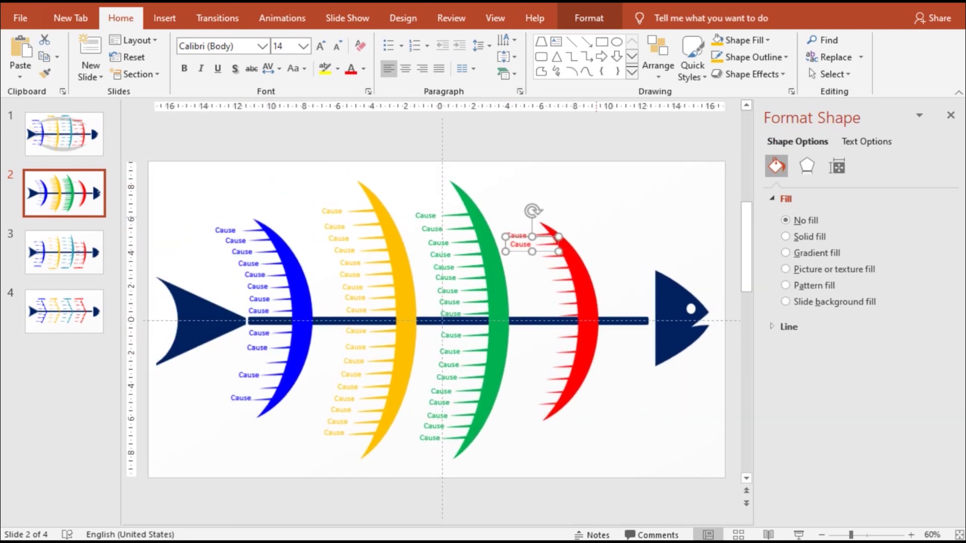
key("Down")
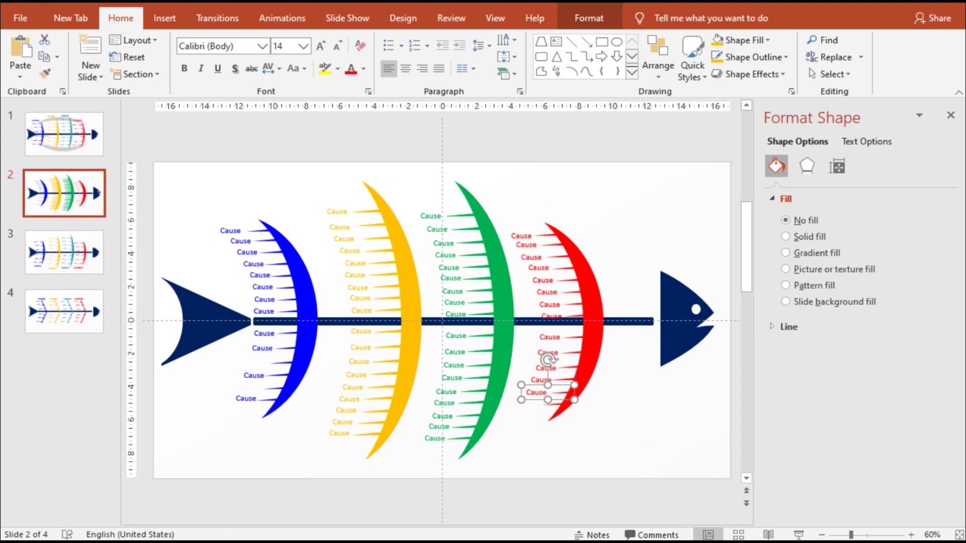
key("ctrl+d")
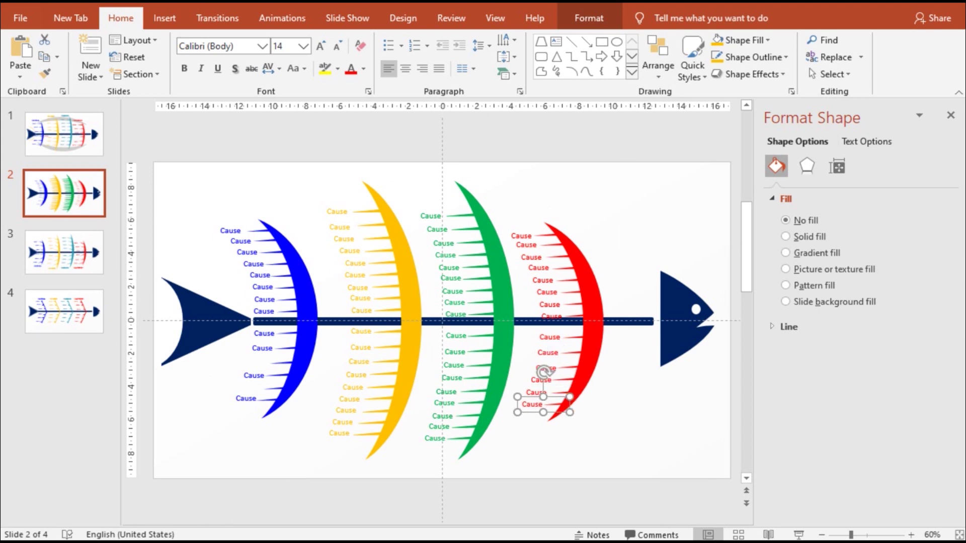
key("Escape")
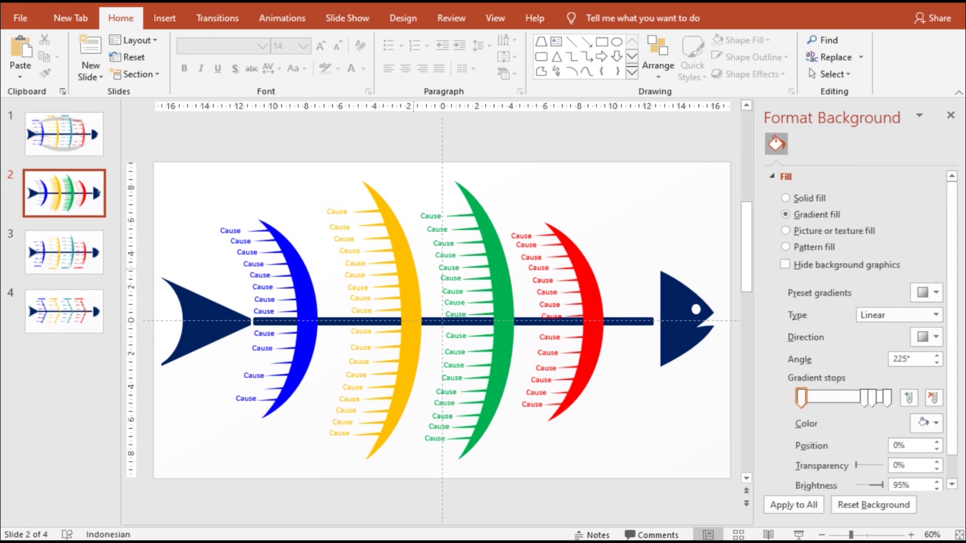
Copy the yellow rib over the top of the fish and fill the copy pale gray.
left_click(418, 320)
left_click_drag(447, 321, 454, 328)
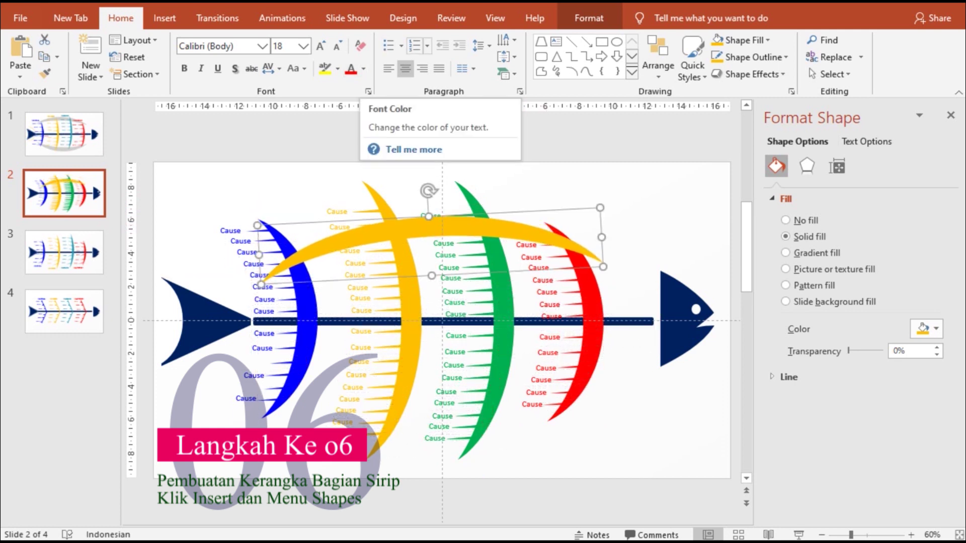
left_click(588, 18)
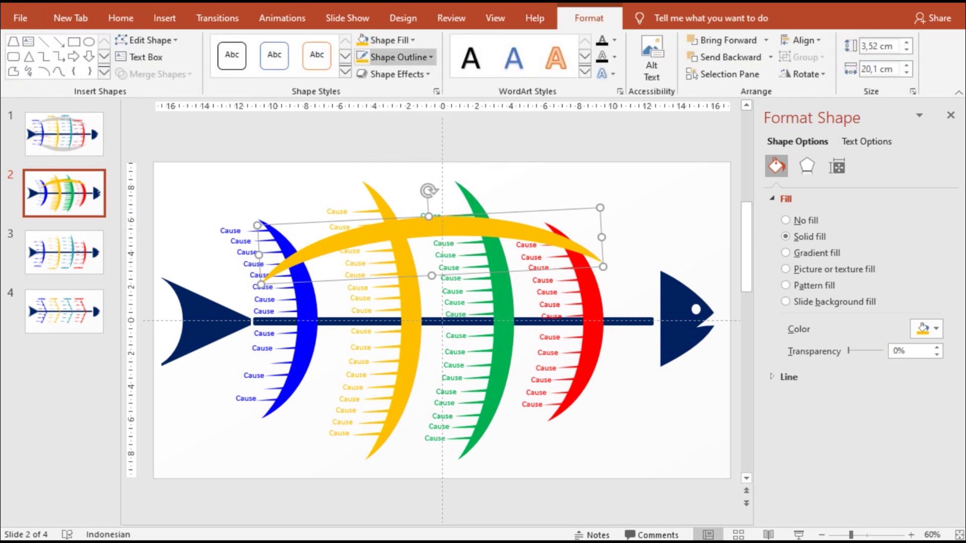
left_click(387, 40)
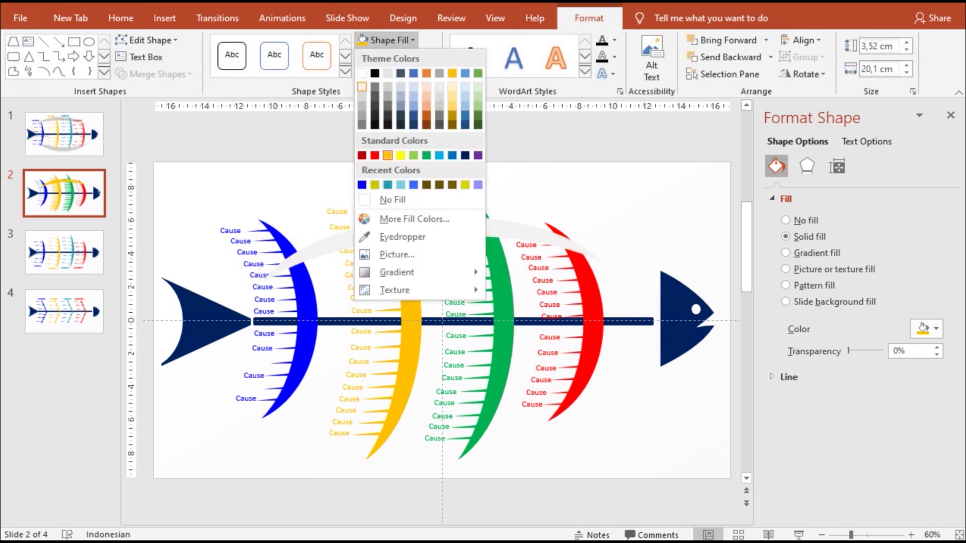
left_click(362, 86)
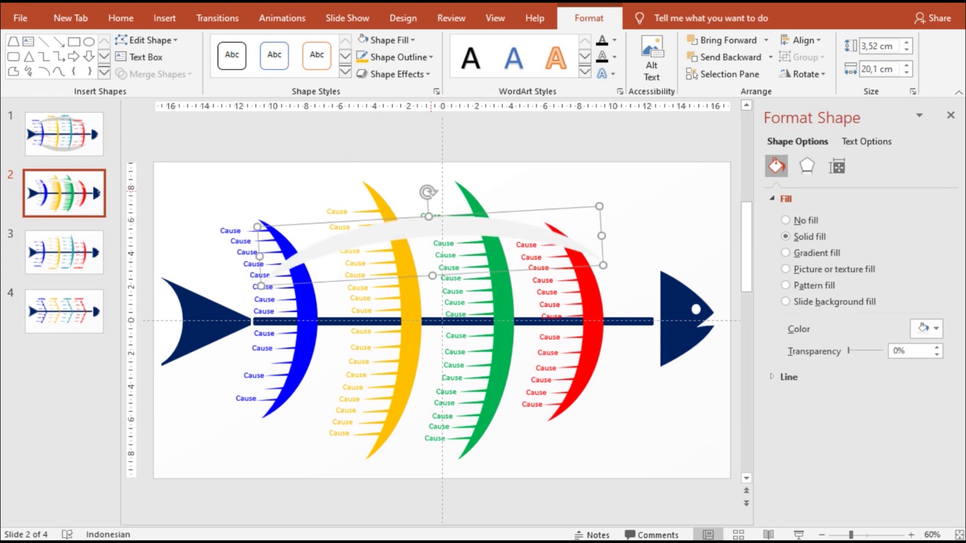
Duplicate the gray arc below the fish and nudge it into place under the ribs.
mouse_move(438, 222)
left_mouse_down()
mouse_move(402, 199)
mouse_move(420, 197)
left_mouse_up()
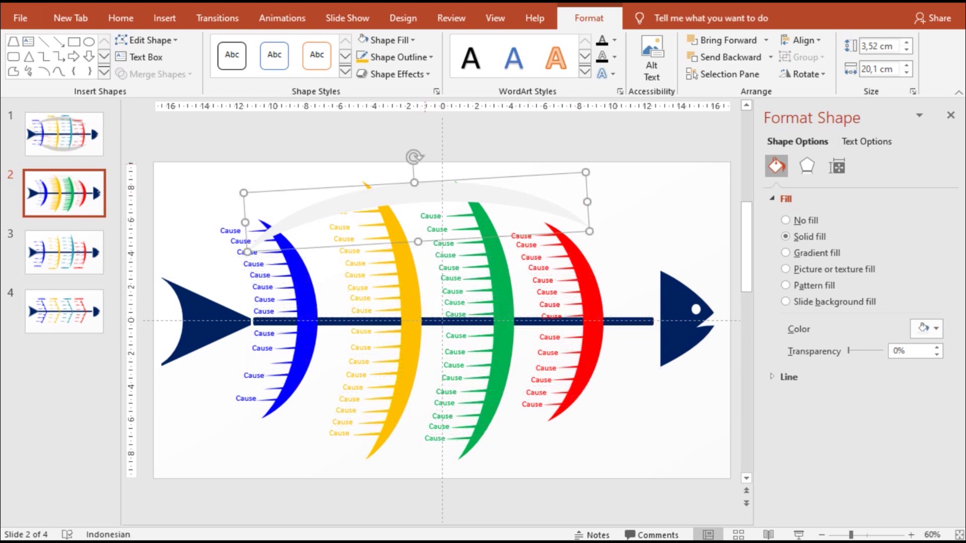
key("ctrl+z")
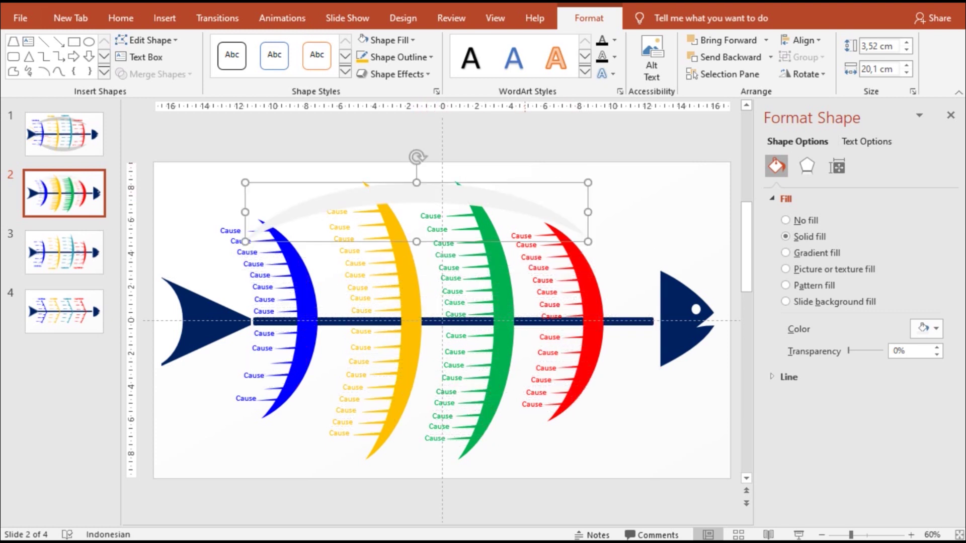
key("Escape")
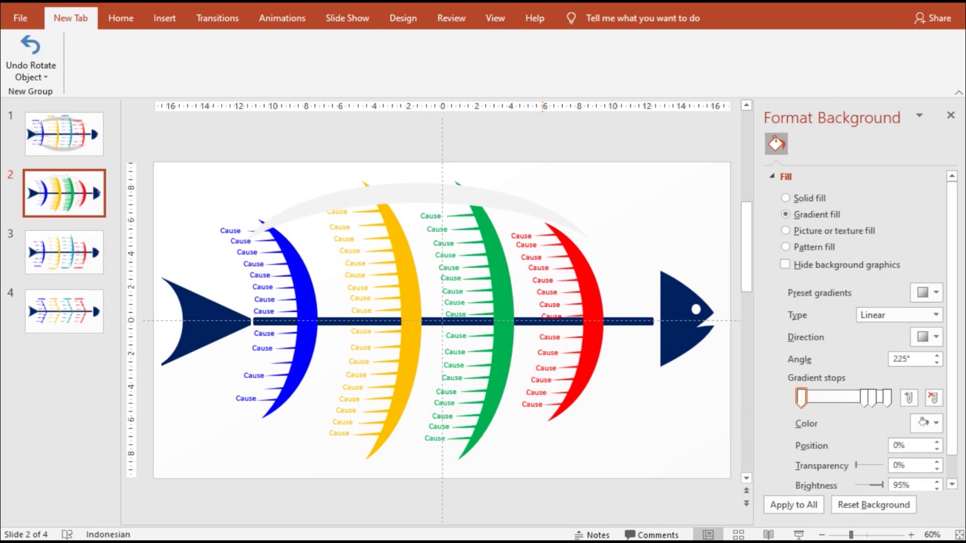
key("ctrl+z")
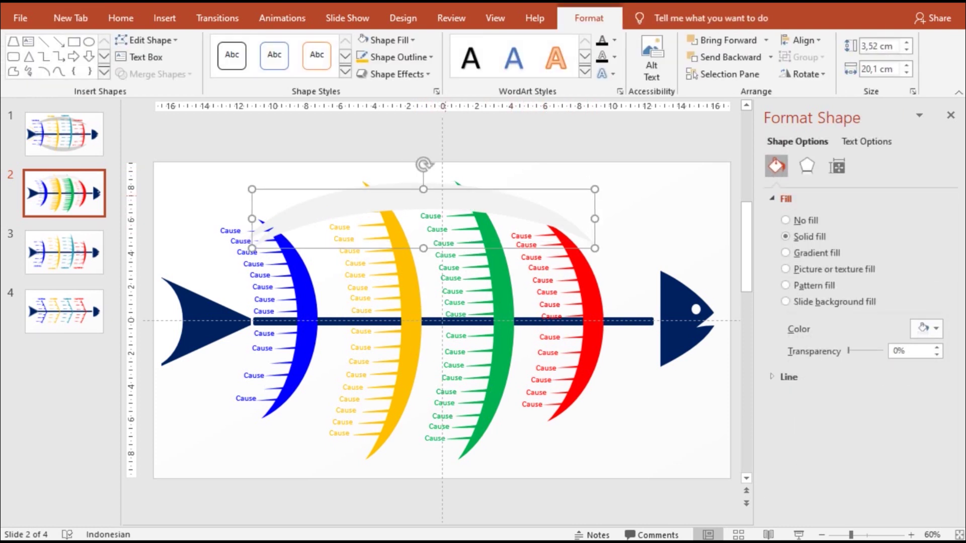
left_click_drag(382, 202, 432, 347)
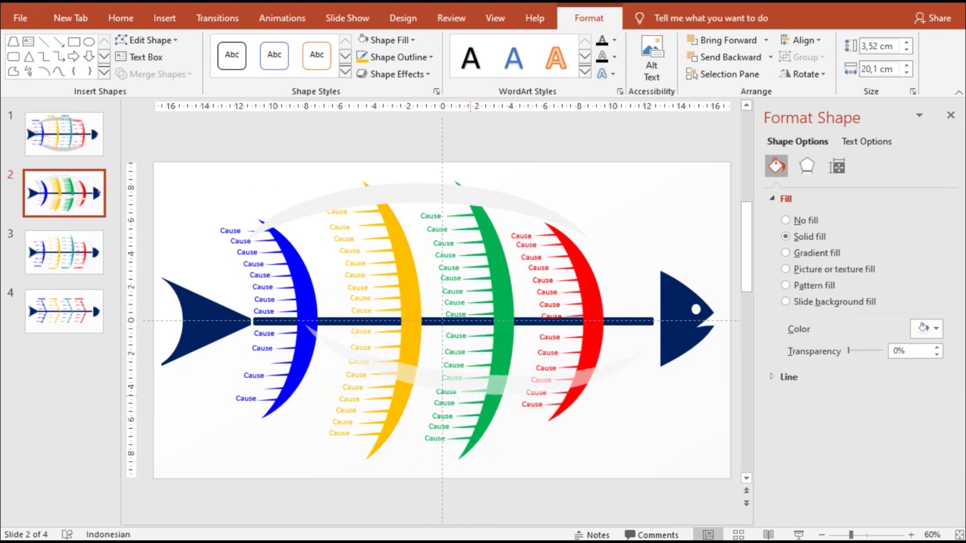
left_click_drag(506, 380, 466, 432)
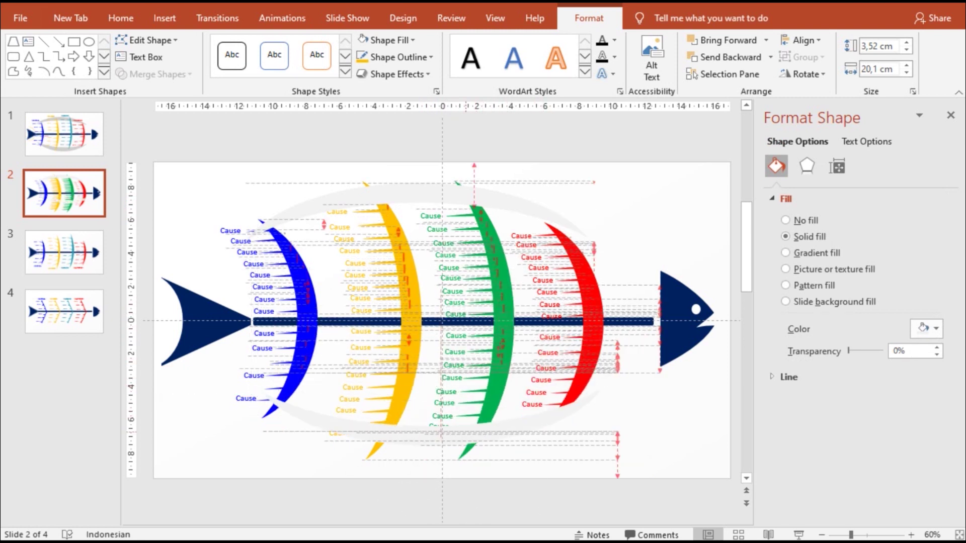
left_click_drag(465, 432, 465, 433)
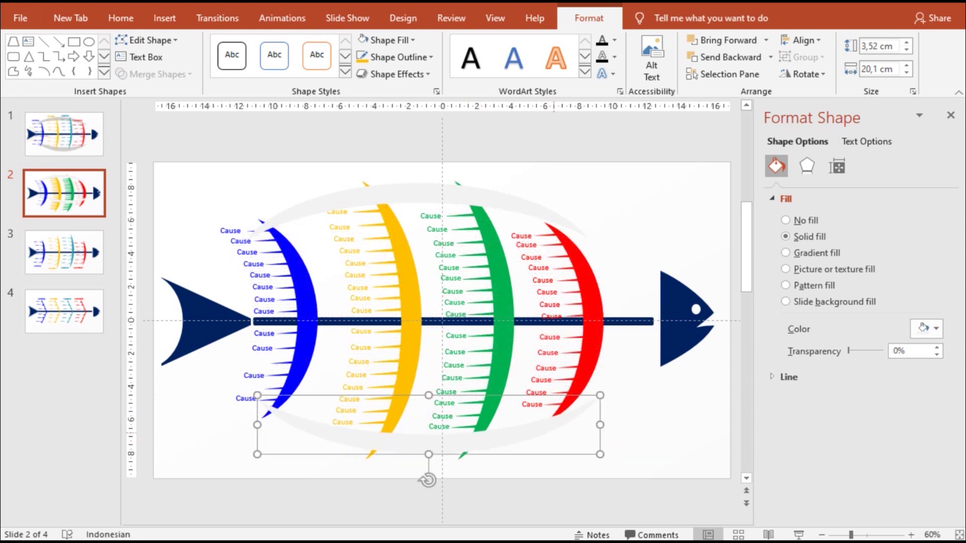
key("ctrl+Left")
key("ctrl+Left")
key("ctrl+Up")
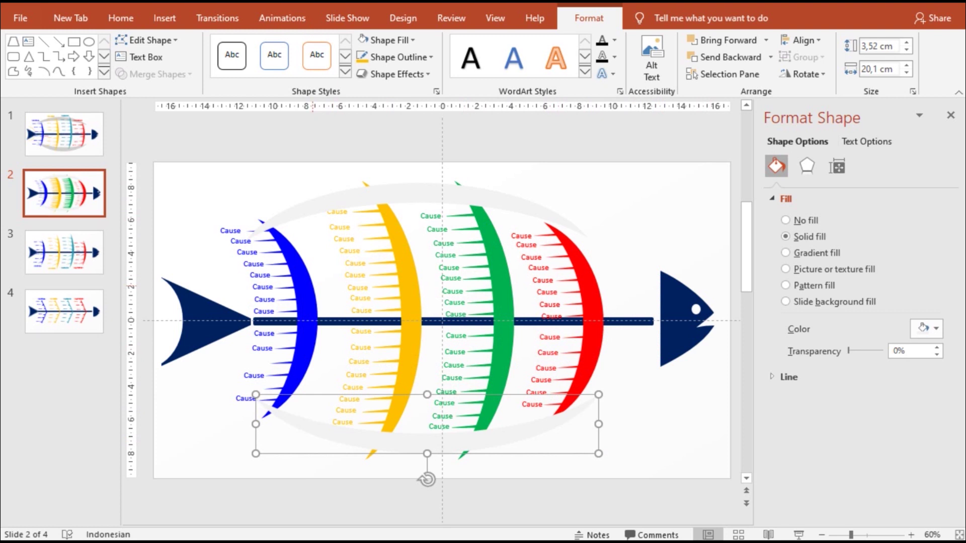
key("Escape")
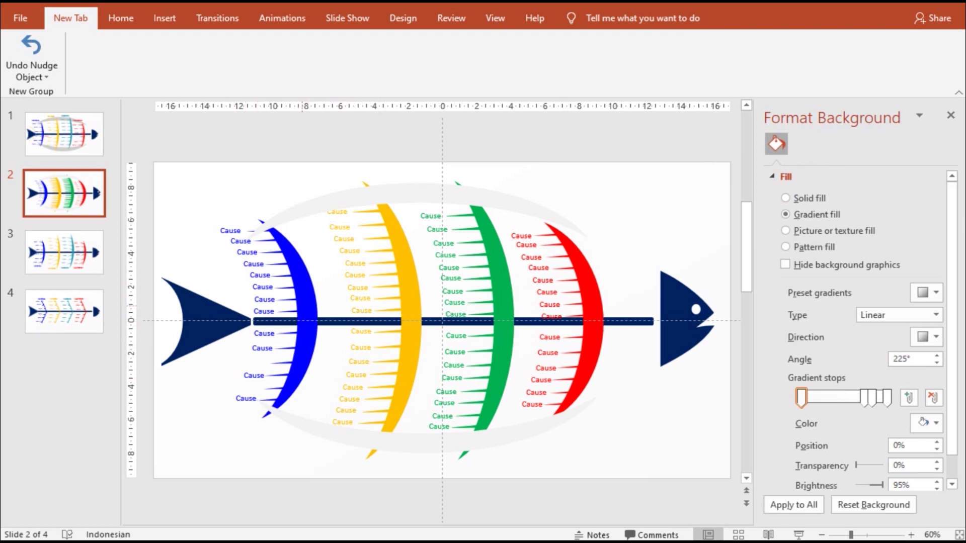
Copy the blue rib toward the tail, tilt it, and shrink it to a 1.65 × 5.08 cm fin.
left_click(314, 322)
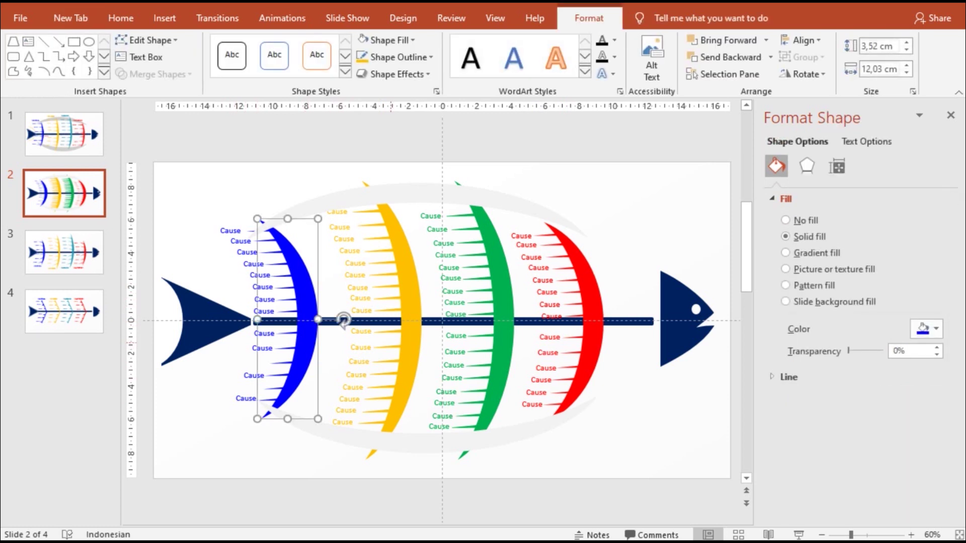
mouse_move(351, 327)
left_mouse_down()
mouse_move(262, 327)
mouse_move(261, 336)
mouse_move(262, 300)
mouse_move(231, 300)
mouse_move(223, 276)
mouse_move(224, 294)
left_mouse_up()
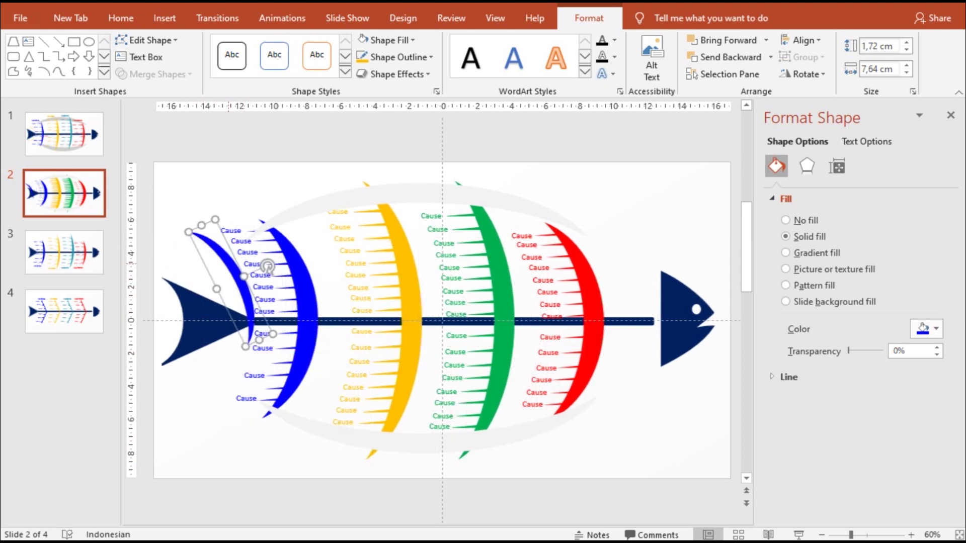
left_click_drag(267, 265, 274, 282)
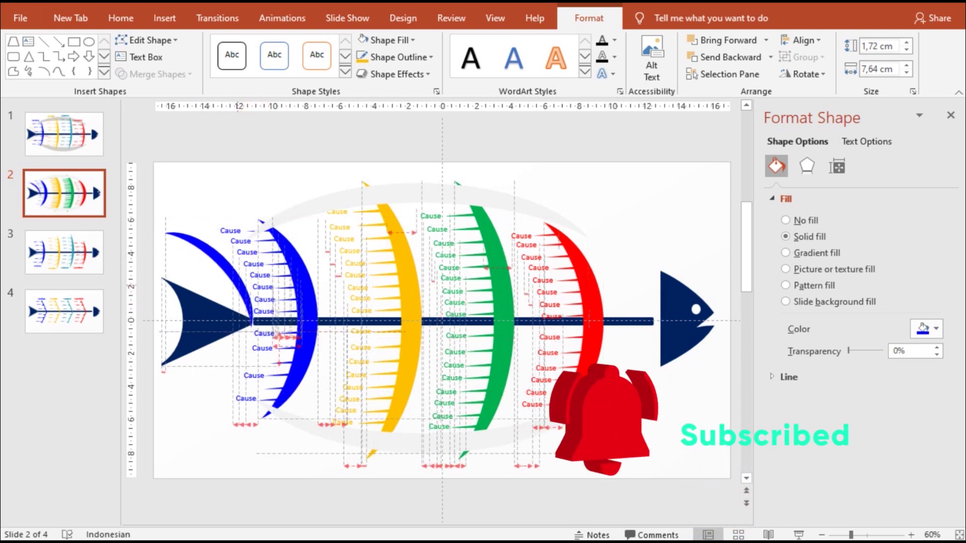
left_click_drag(274, 282, 245, 242)
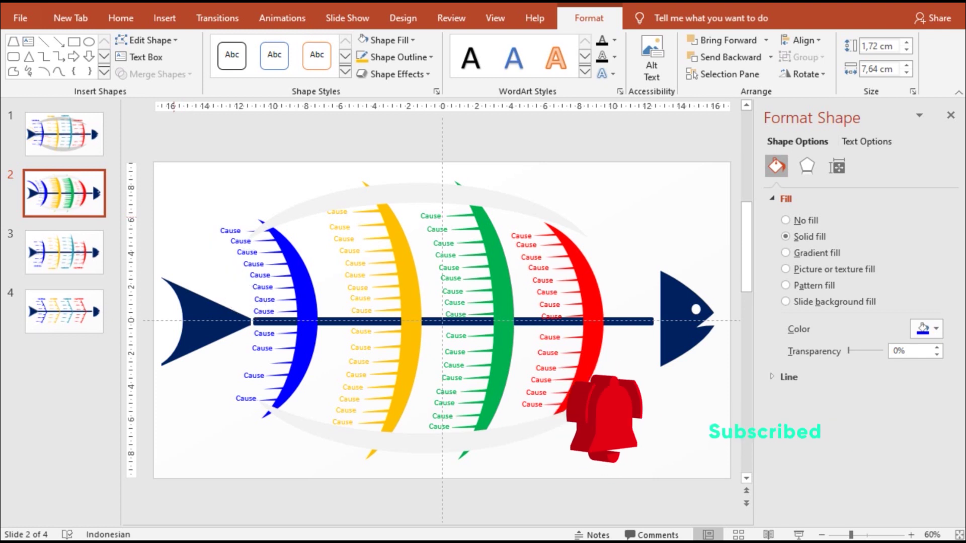
mouse_move(246, 242)
left_mouse_down()
mouse_move(260, 258)
mouse_move(234, 272)
left_mouse_up()
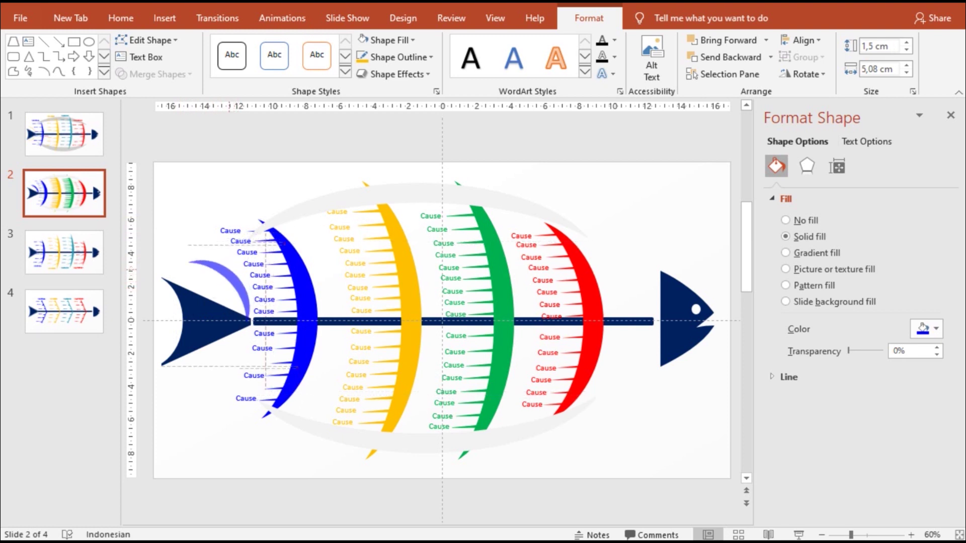
mouse_move(234, 271)
left_mouse_down()
mouse_move(257, 260)
mouse_move(249, 252)
mouse_move(236, 277)
mouse_move(243, 251)
left_mouse_up()
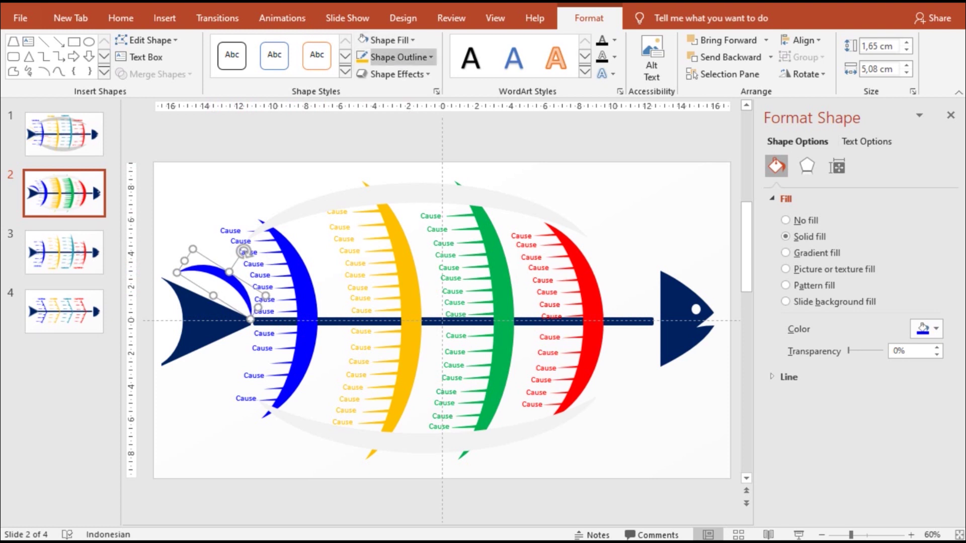
Fill the small fin with the pale cream theme colour and rotate it counter-clockwise.
left_click(387, 39)
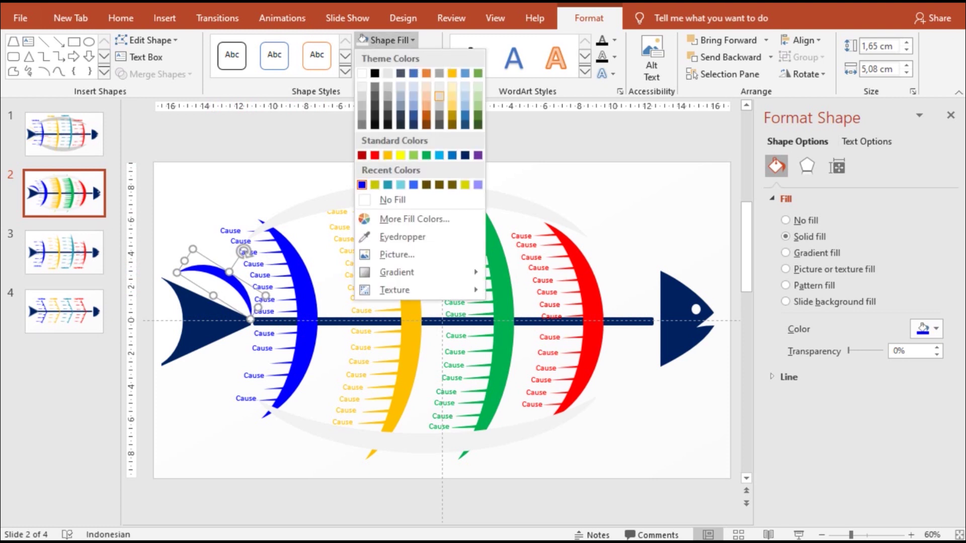
left_click(453, 86)
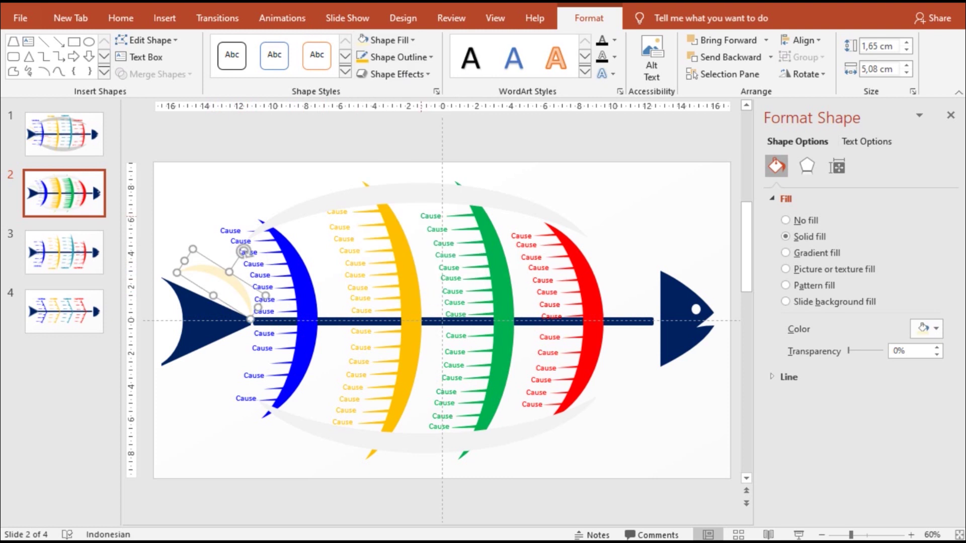
mouse_move(244, 250)
left_mouse_down()
mouse_move(236, 231)
mouse_move(190, 299)
left_mouse_up()
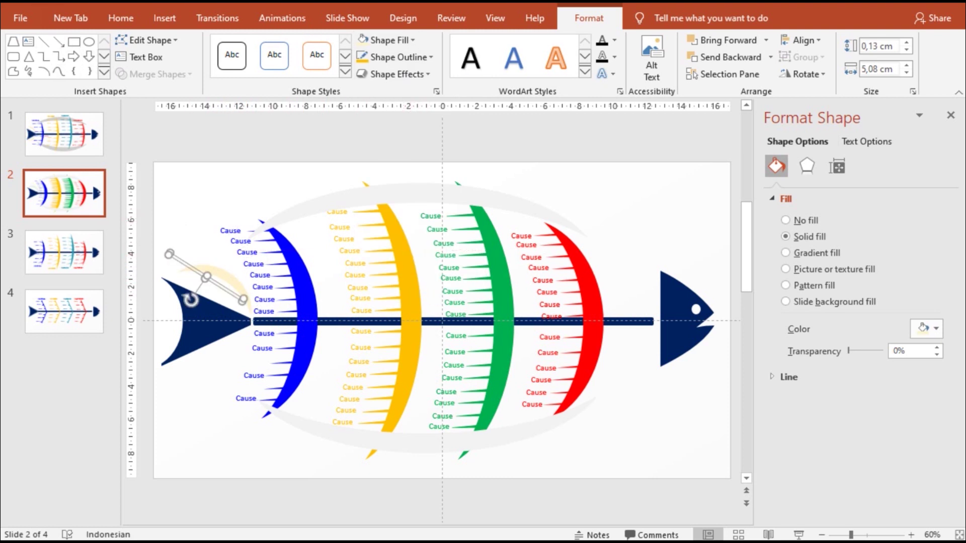
Duplicate the cream fin, turn the copy about 180°, and move it below the tail.
left_click(70, 18)
key("ctrl+d")
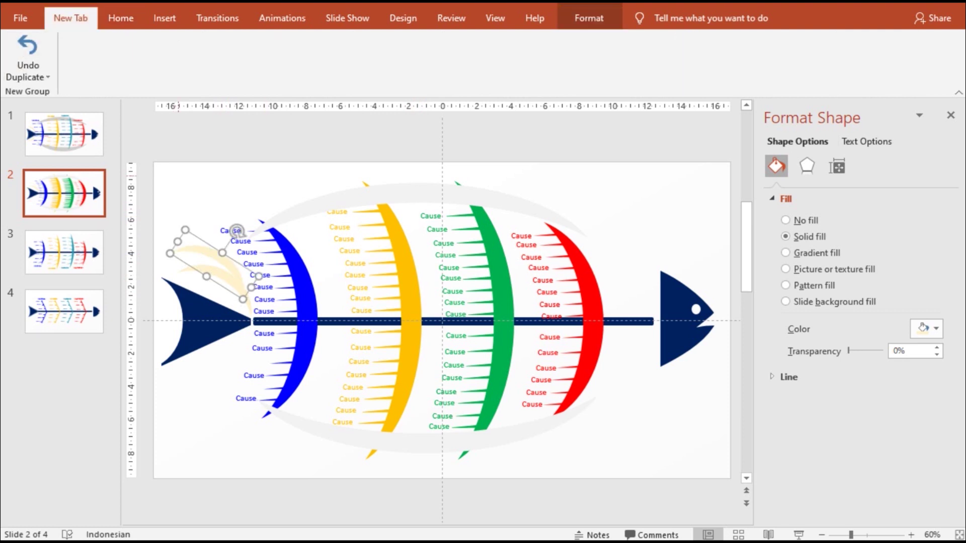
key("Escape")
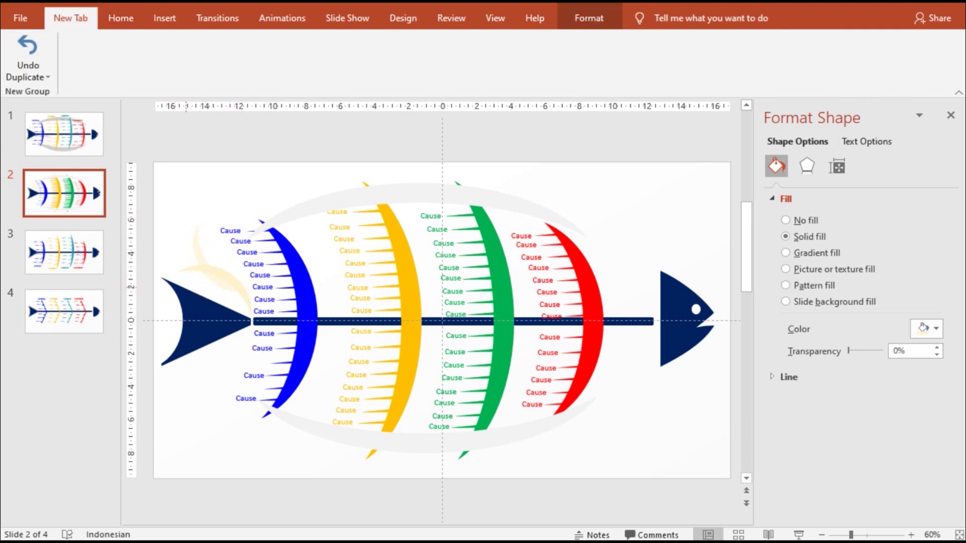
left_click_drag(219, 277, 220, 302)
left_click_drag(216, 264, 210, 367)
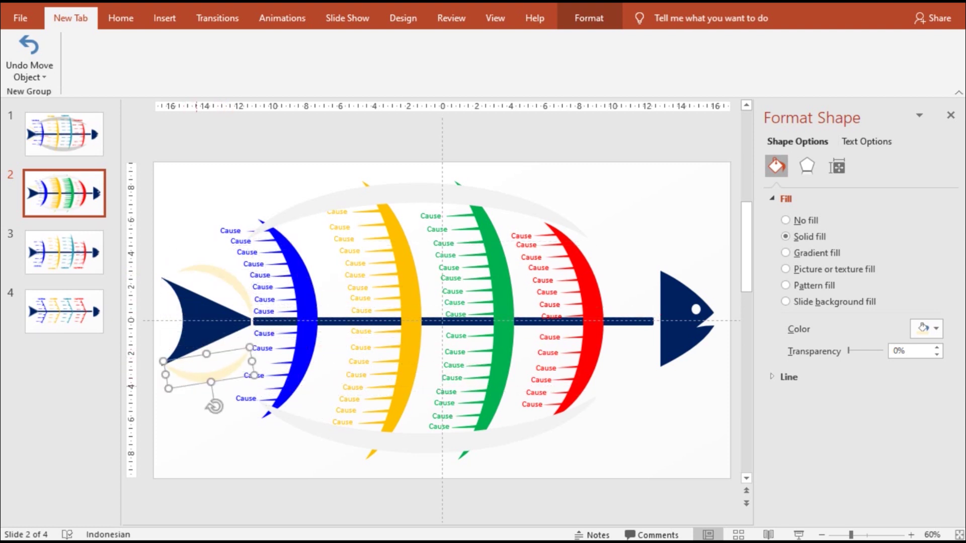
Tilt the lower fin to mirror the upper one and nudge it right and up.
key("Escape")
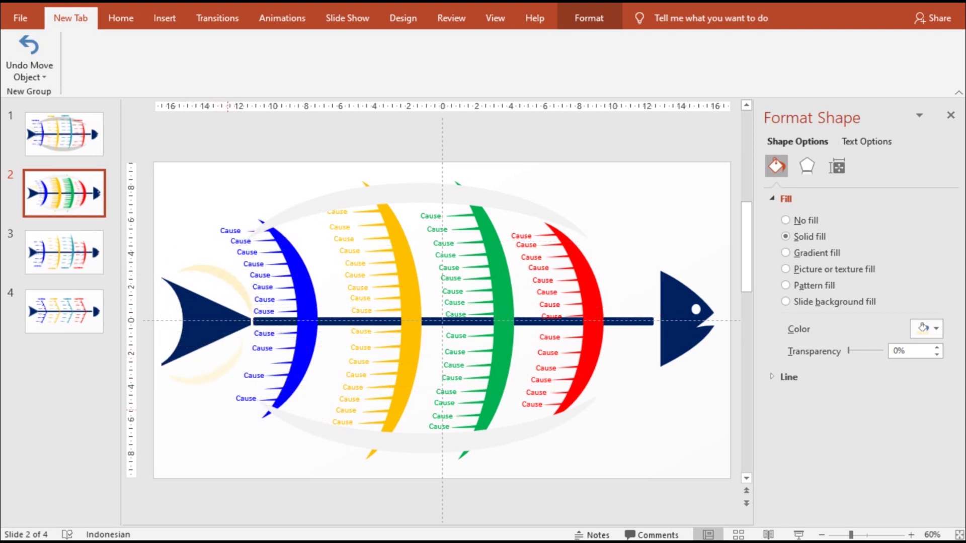
left_click(209, 369)
mouse_move(208, 398)
left_mouse_down()
mouse_move(222, 405)
mouse_move(216, 354)
left_mouse_up()
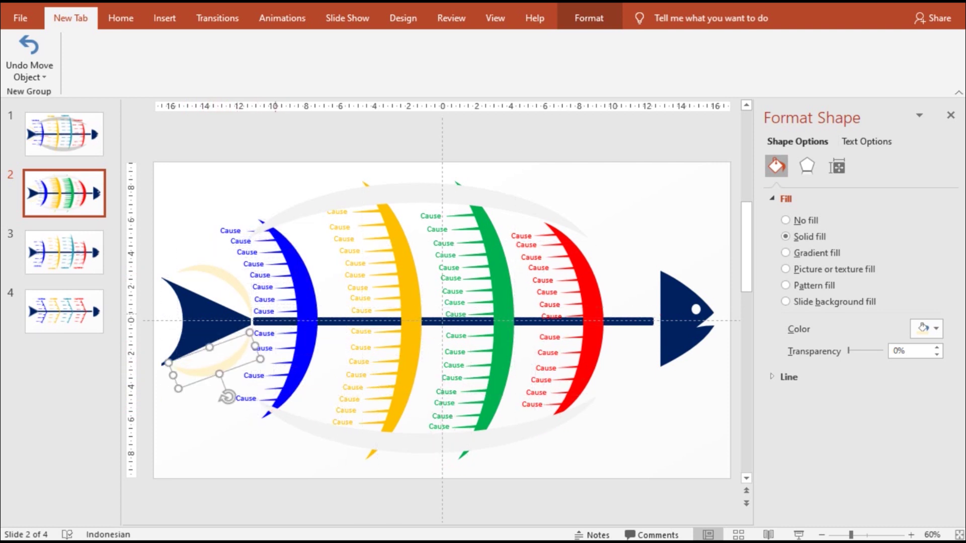
key("Right")
key("Up")
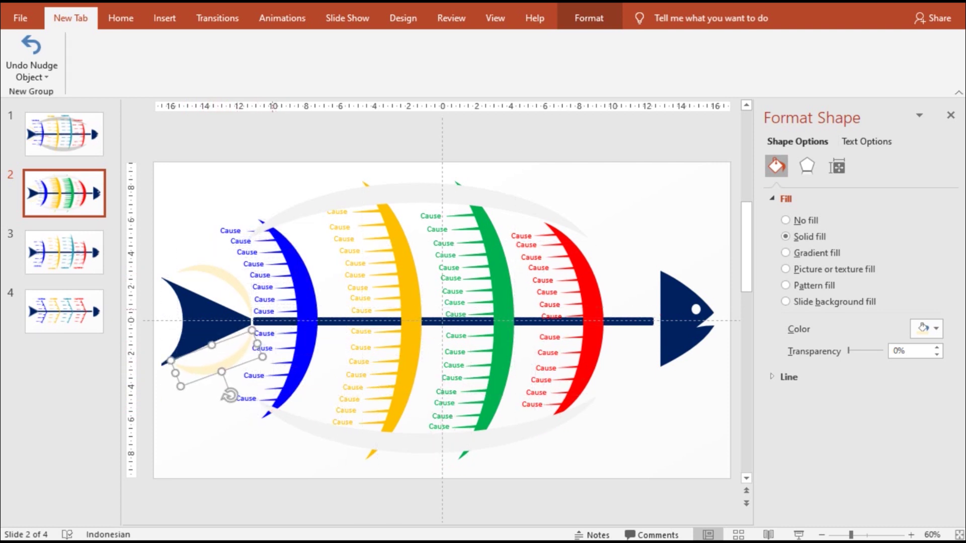